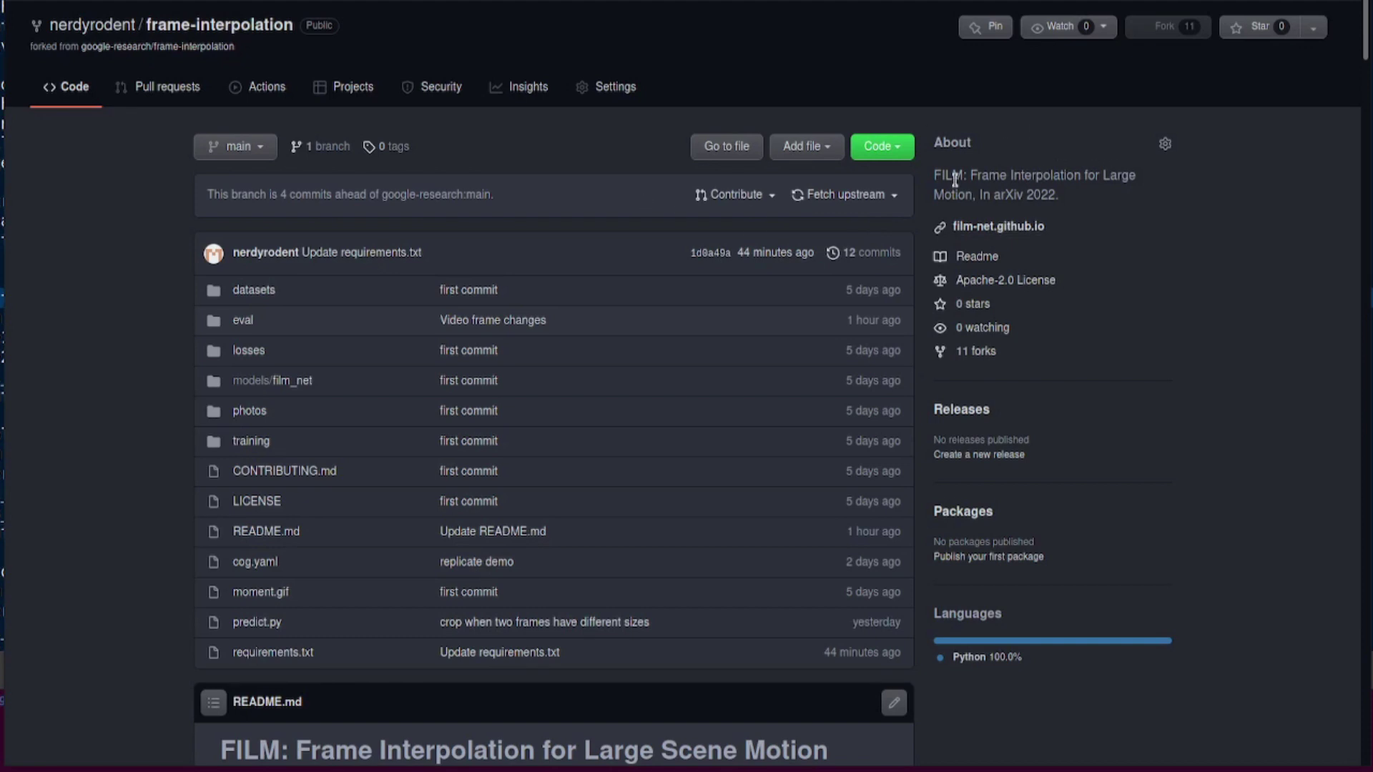
# - Scroll the frame-interpolation README down to its Installation and Pre-trained Models sections
pyautogui.scroll(-10, 1230, 219)
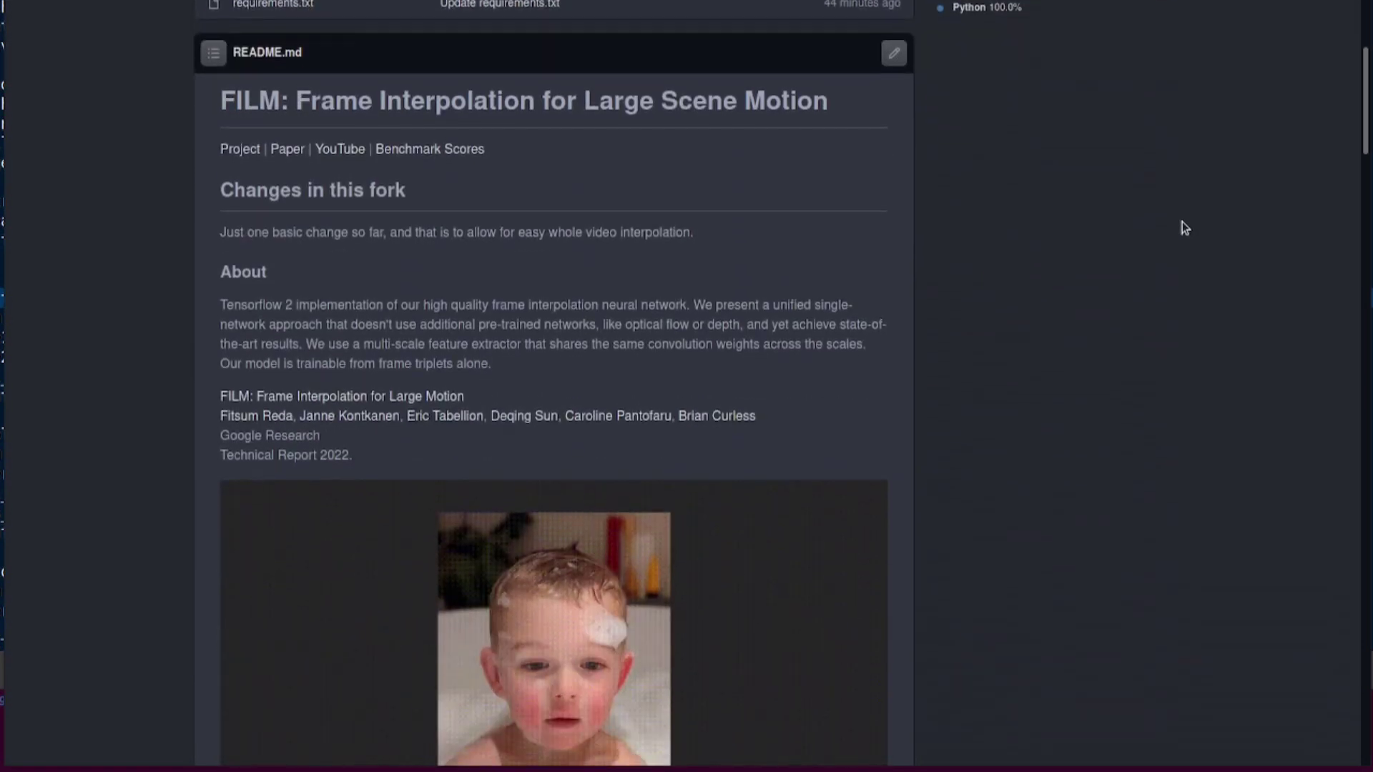
pyautogui.scroll(-3, 1182, 222)
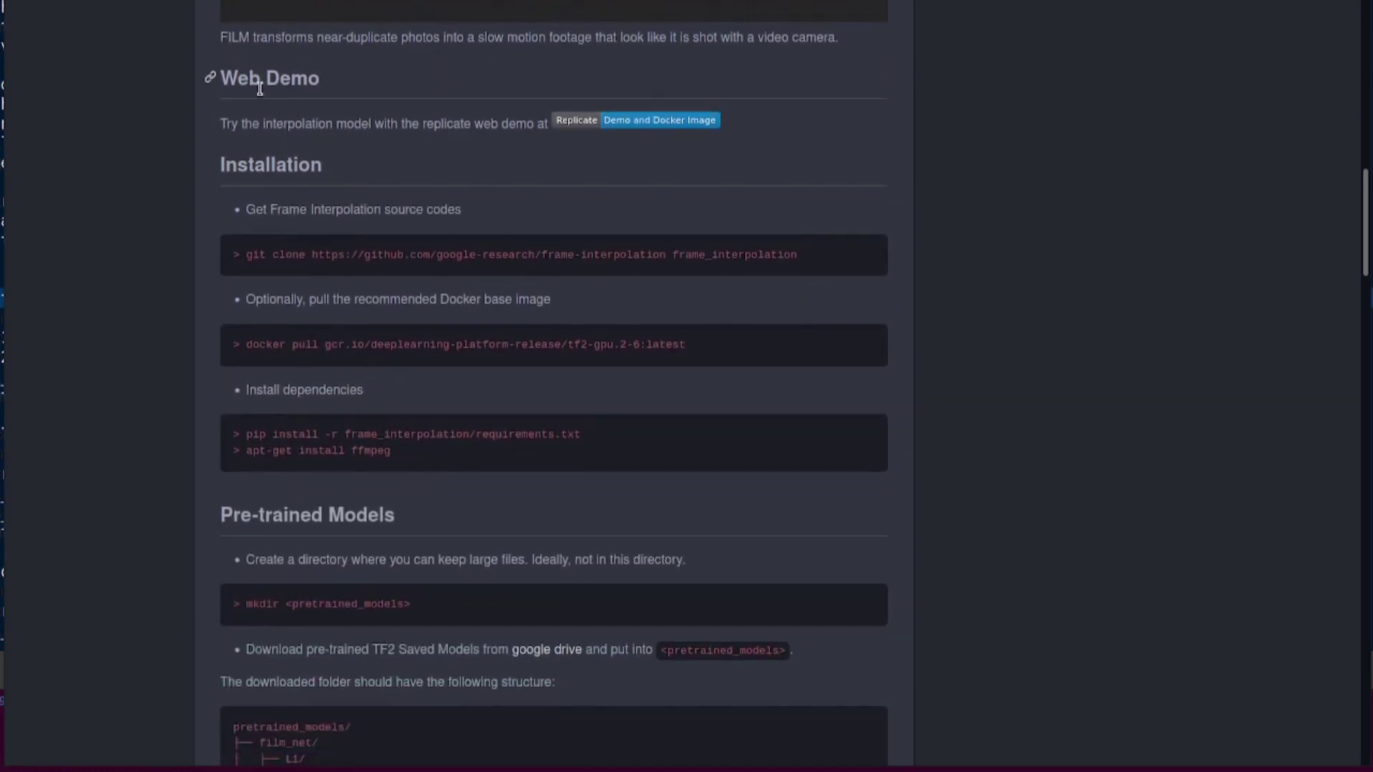
pyautogui.scroll(-1, 967, 175)
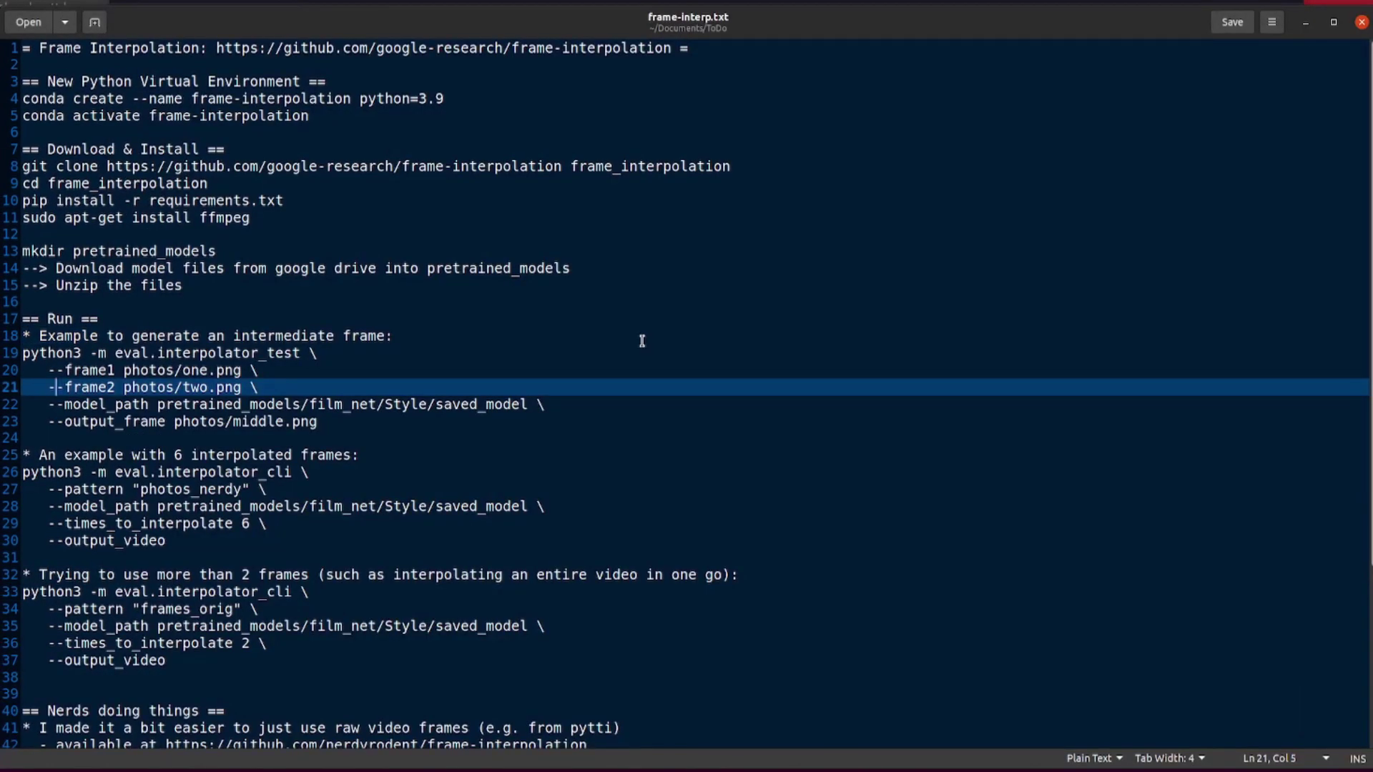
# - Review the conda create environment line in frame-interp.txt, then return to the Firefox README
pyautogui.click(268, 98)
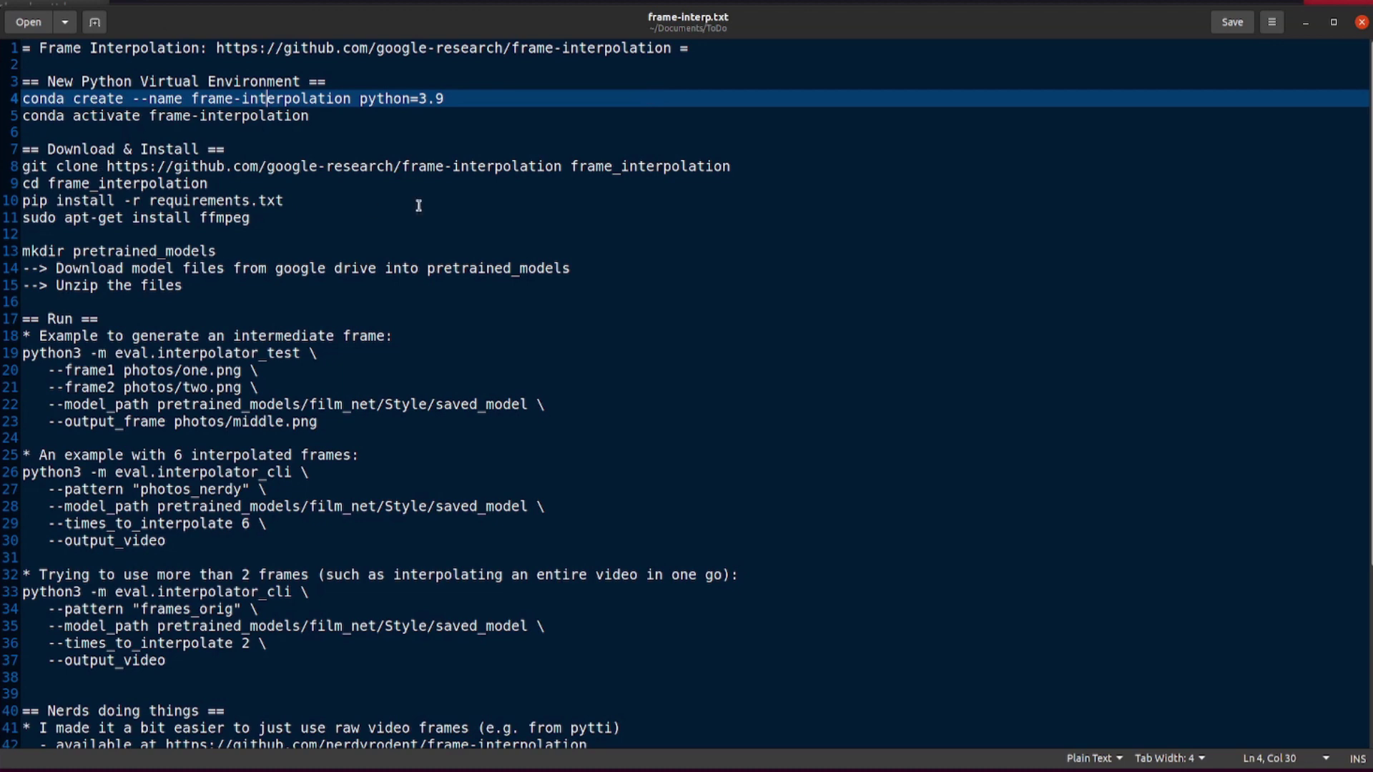
pyautogui.hotkey('alt', 'Tab')
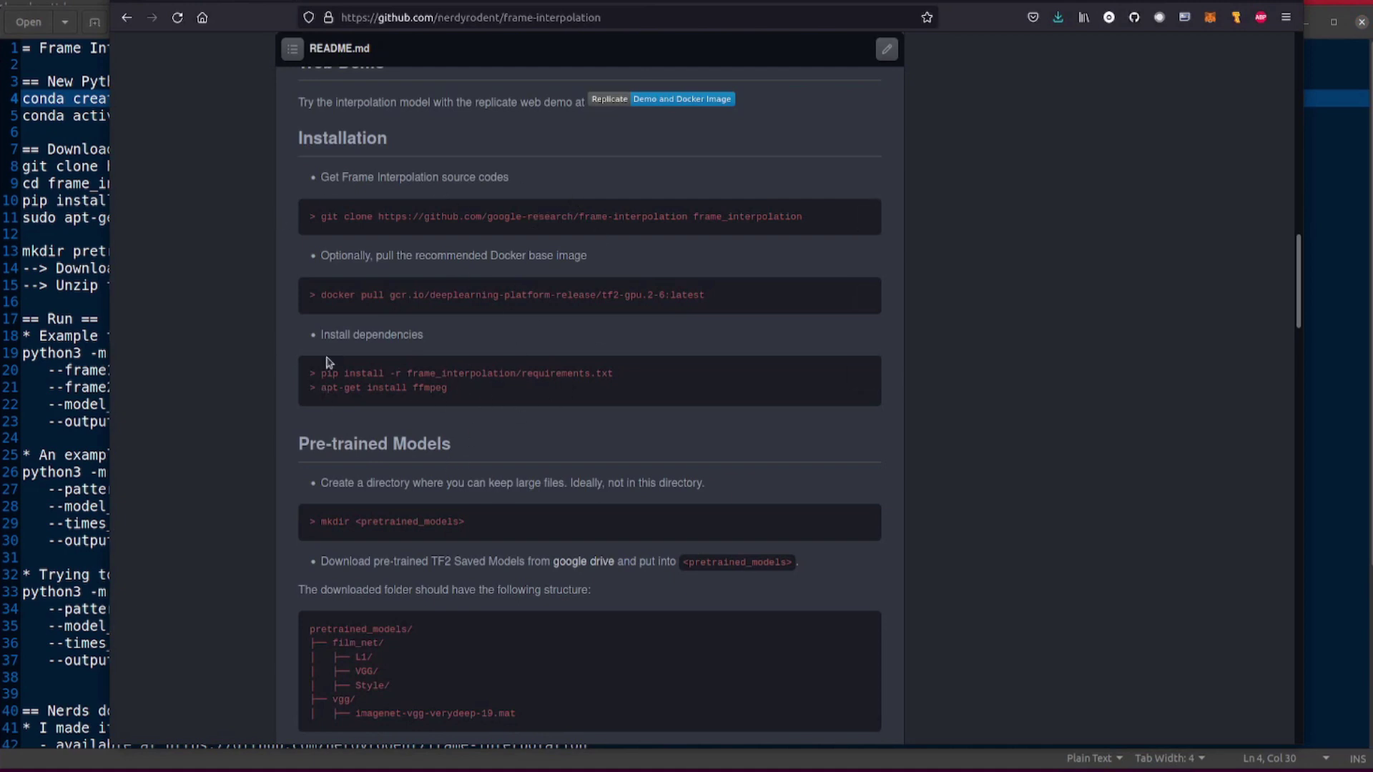
# - Check the local pretrained_models folder holds film_net and vgg, then open the README's Google Drive link
pyautogui.scroll(-2, 699, 367)
pyautogui.scroll(-5, 699, 366)
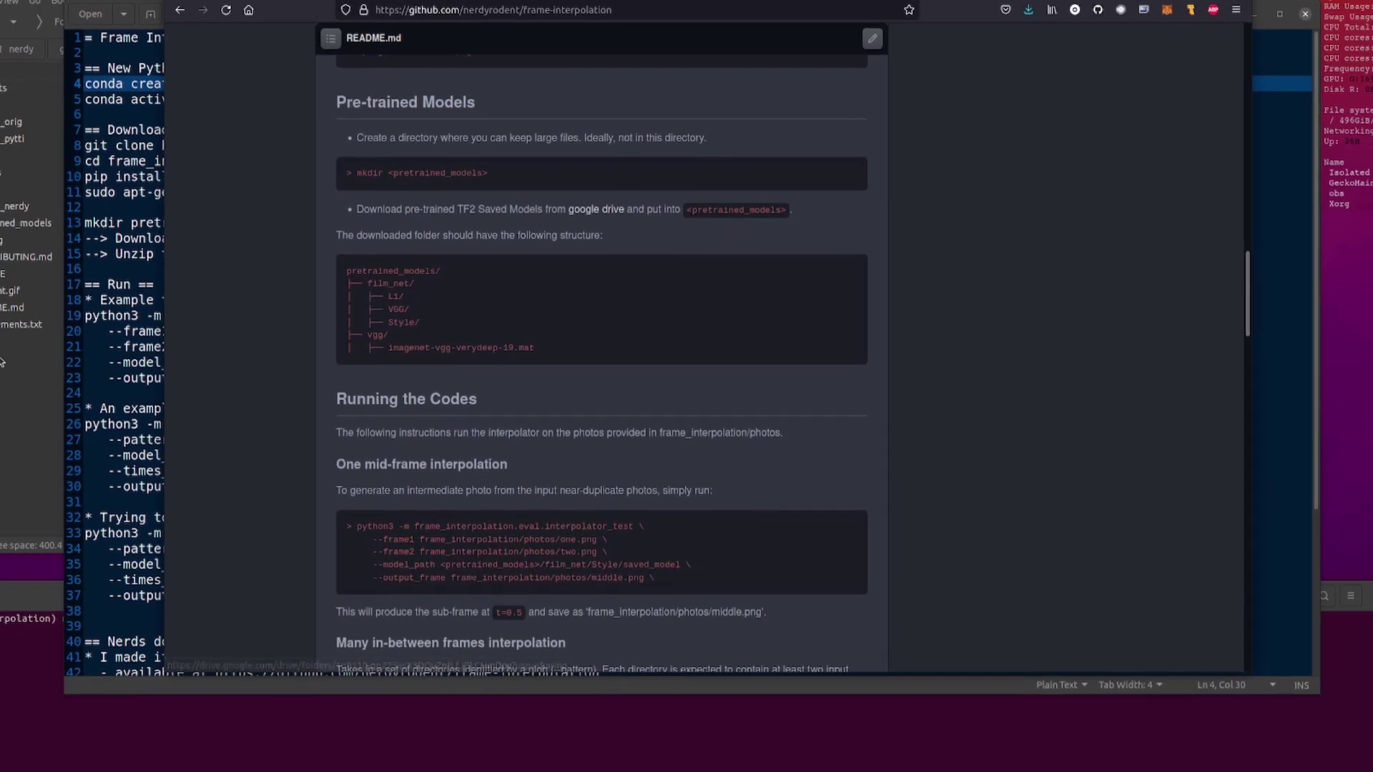
pyautogui.click(18, 222)
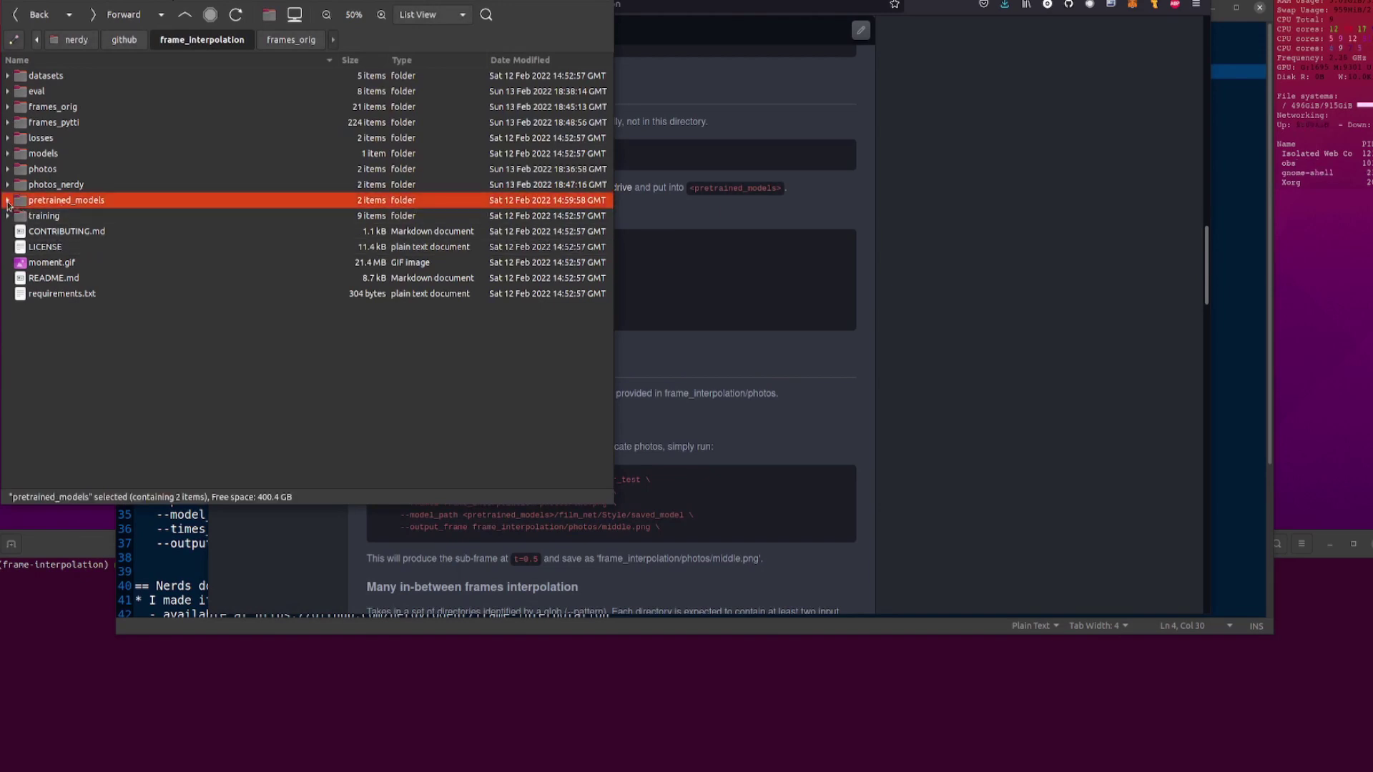
pyautogui.click(7, 202)
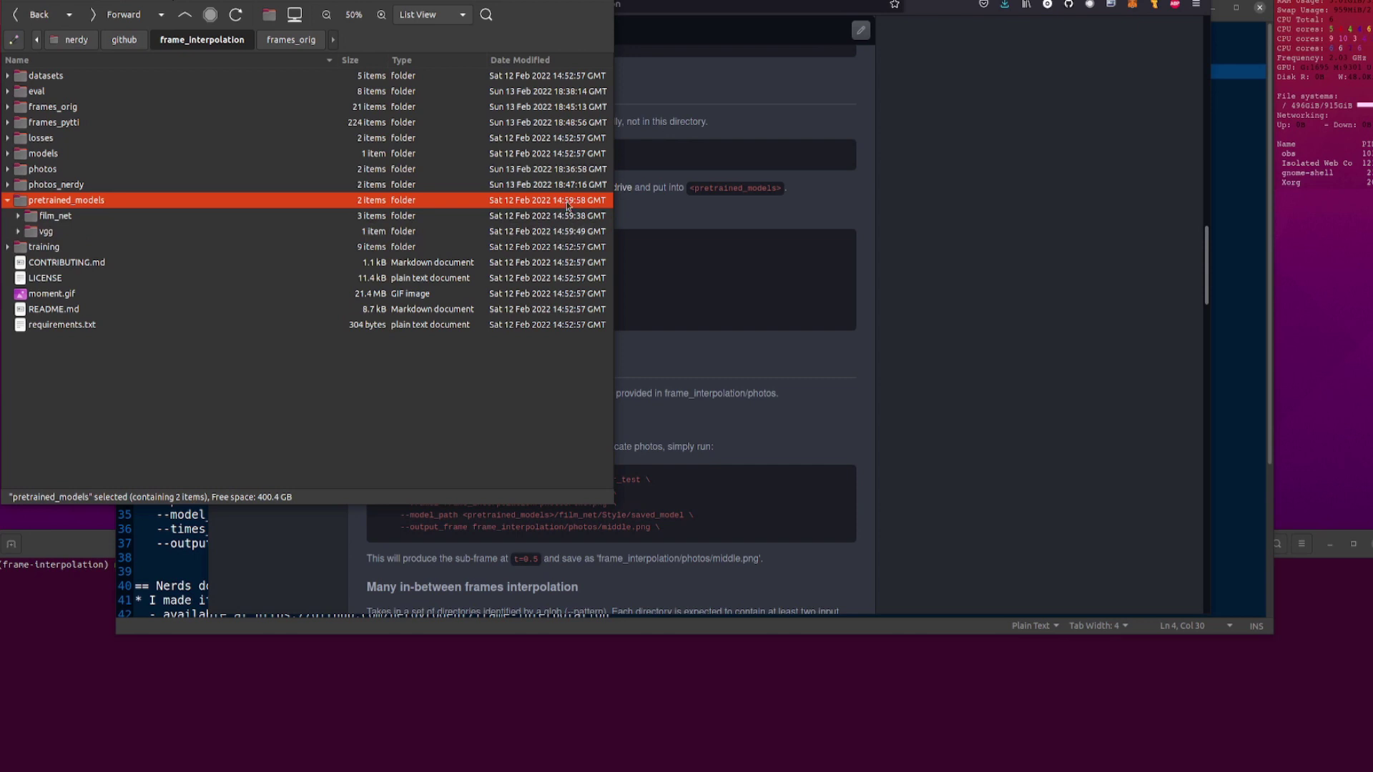
pyautogui.click(623, 188)
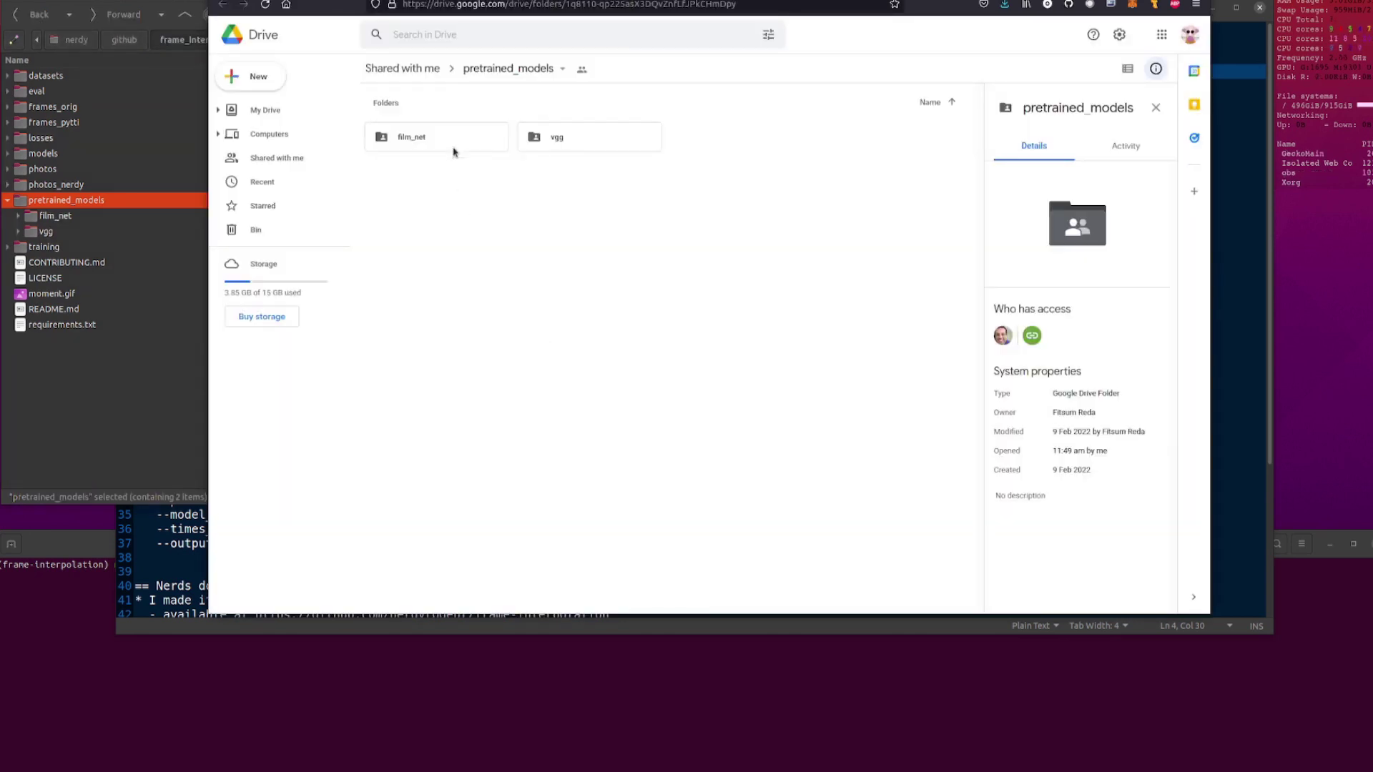
# - Download the film_net folder from Google Drive and return to the README's Pre-trained Models section
pyautogui.rightClick(452, 136)
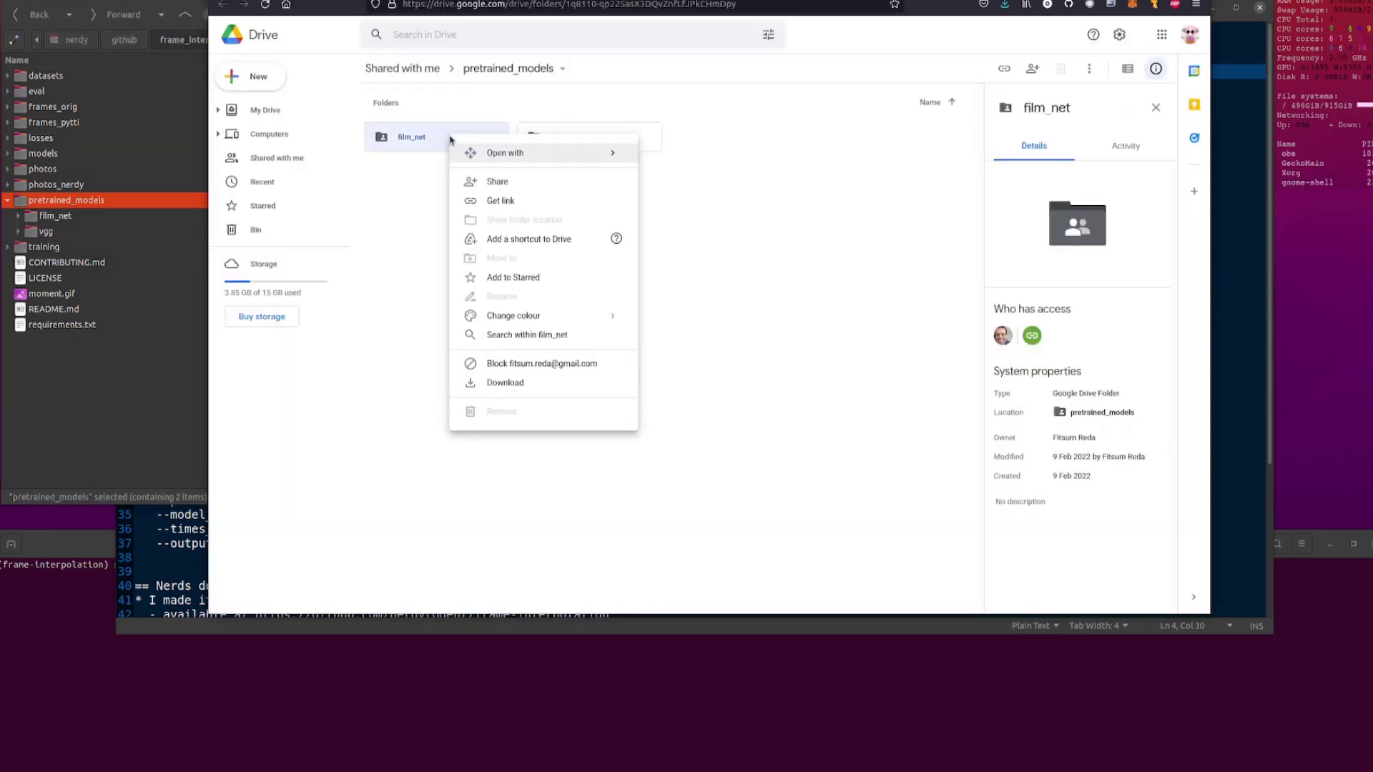
pyautogui.click(507, 383)
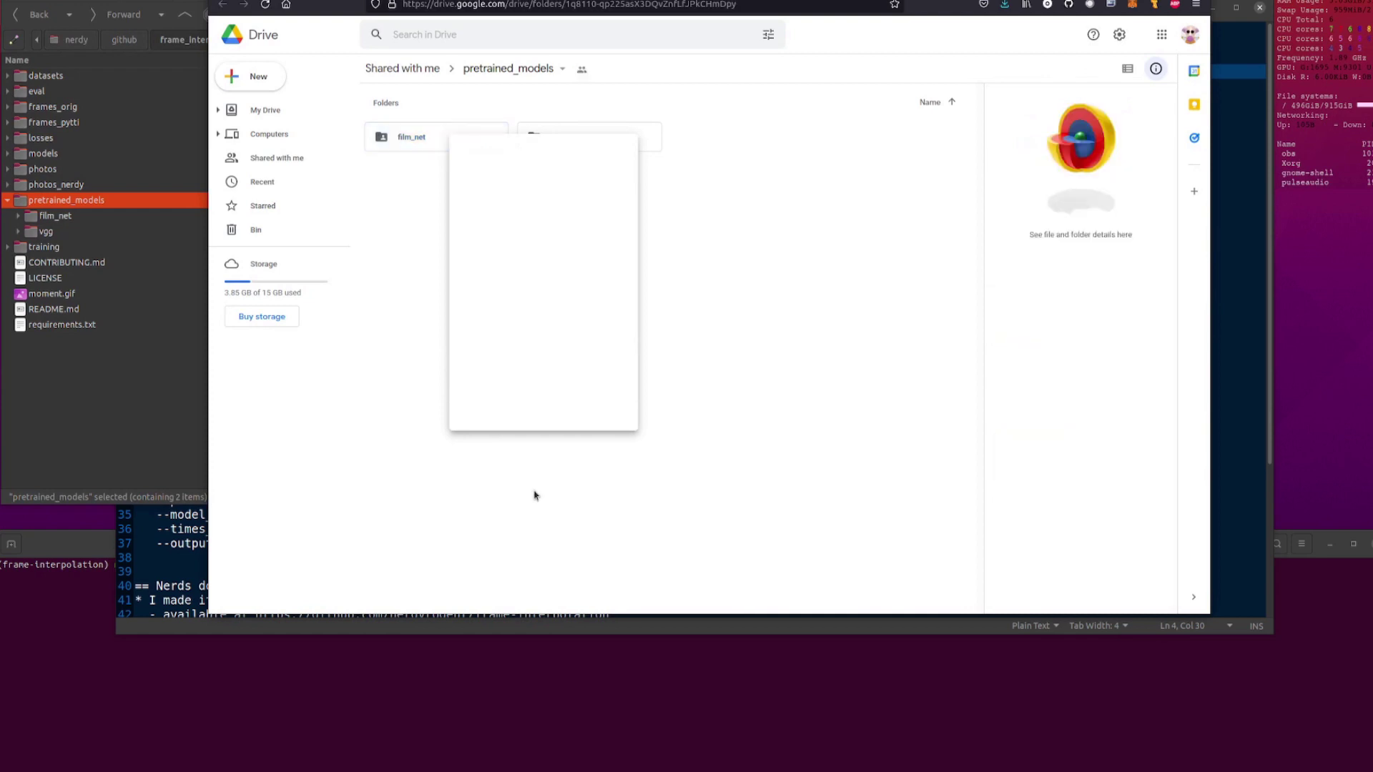
pyautogui.hotkey('alt', 'Left')
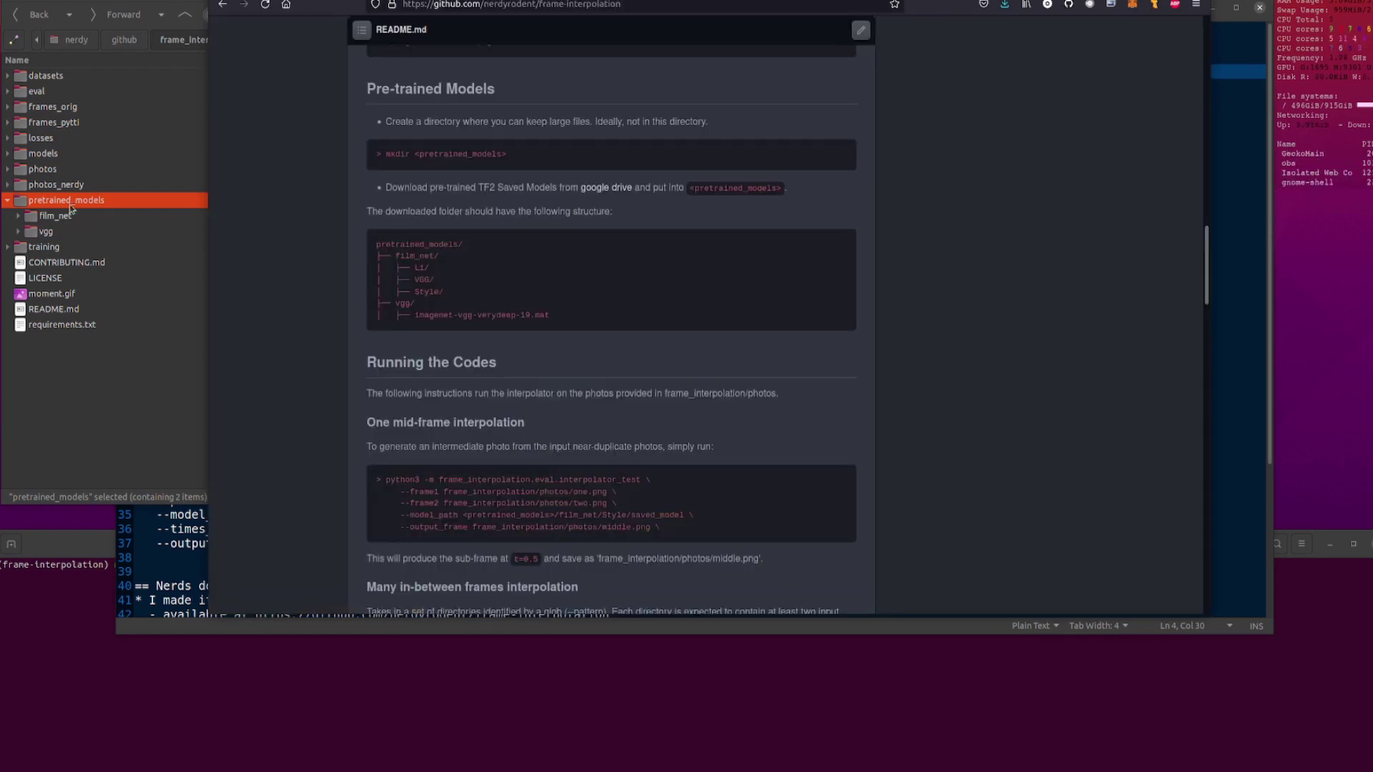
pyautogui.click(5, 204)
pyautogui.click(5, 204)
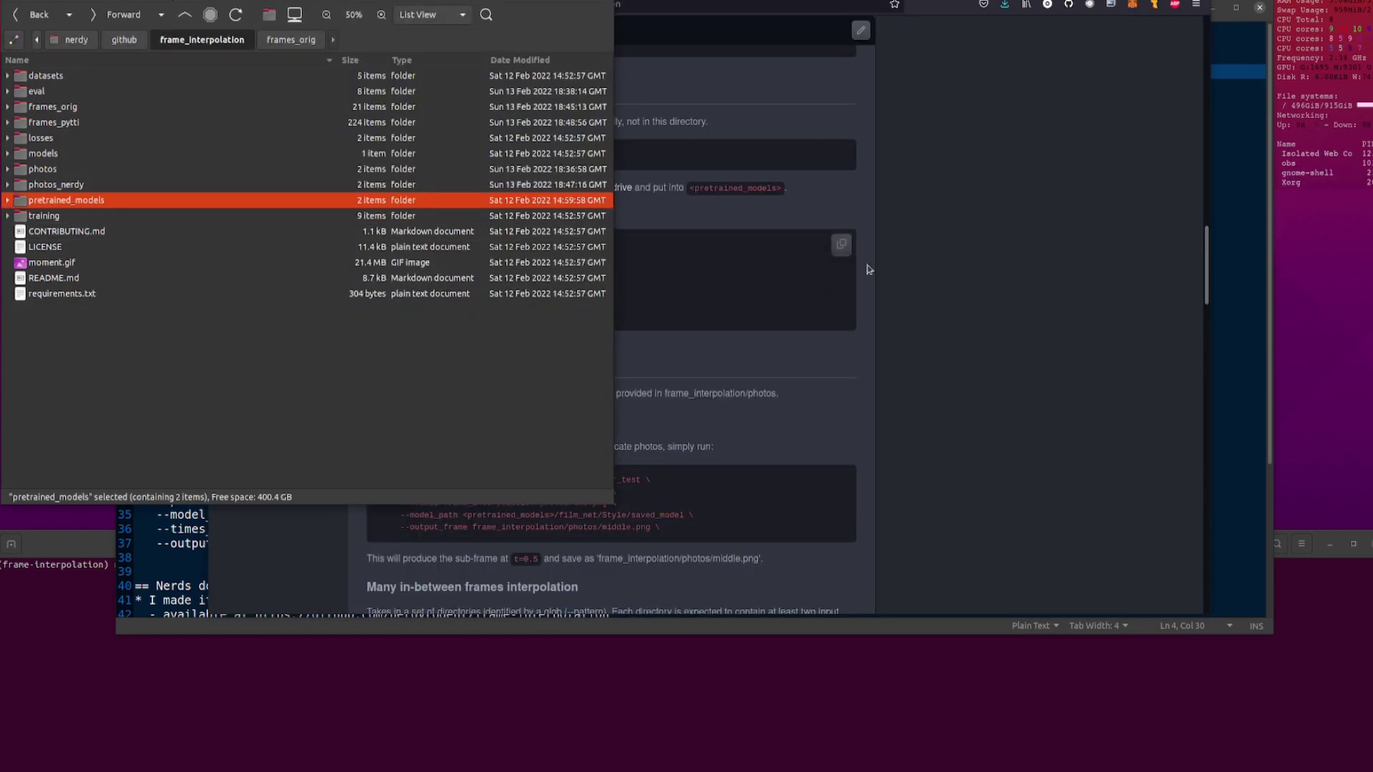
pyautogui.click(966, 286)
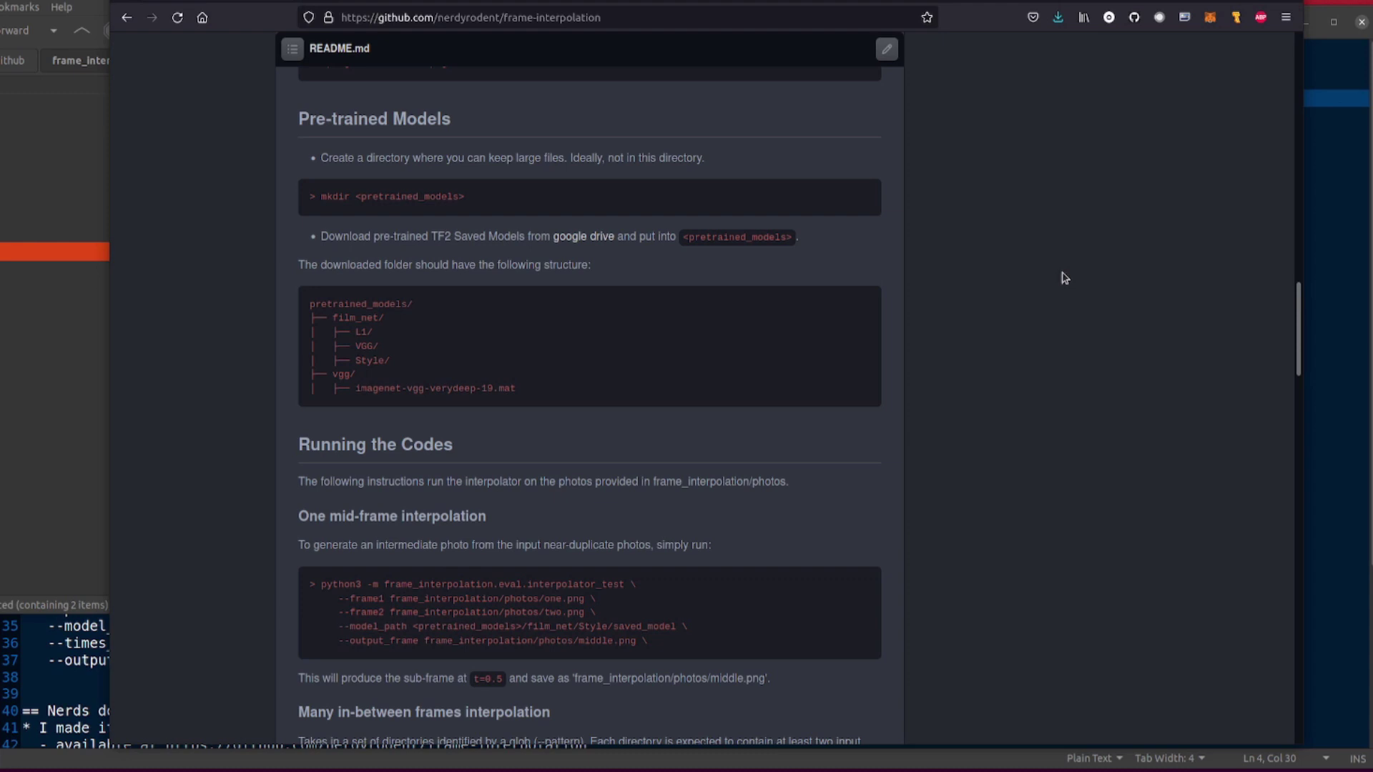
# - Copy the interpolator_test command for photos/one.png and two.png from the notes and run it in the terminal
pyautogui.scroll(-3, 1033, 276)
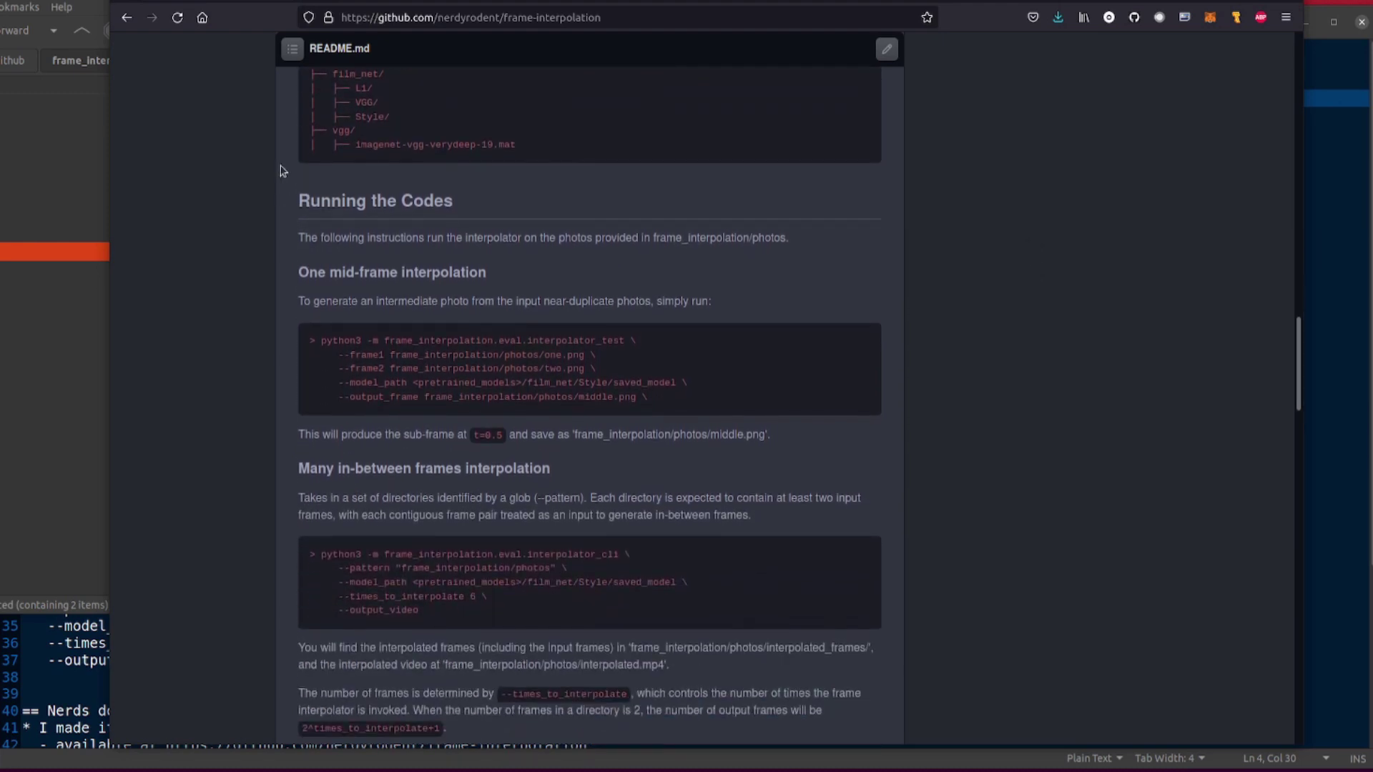
pyautogui.scroll(-1, 387, 225)
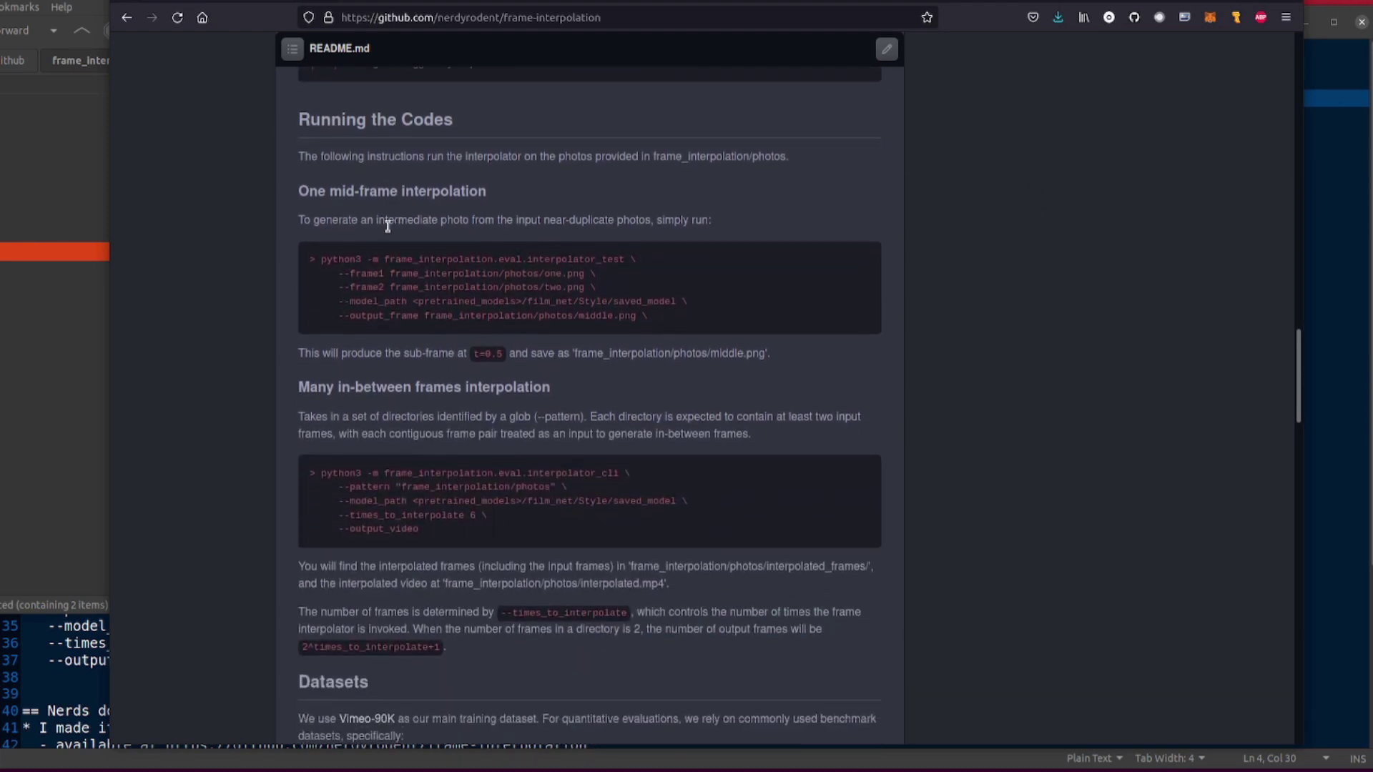
pyautogui.click(55, 660)
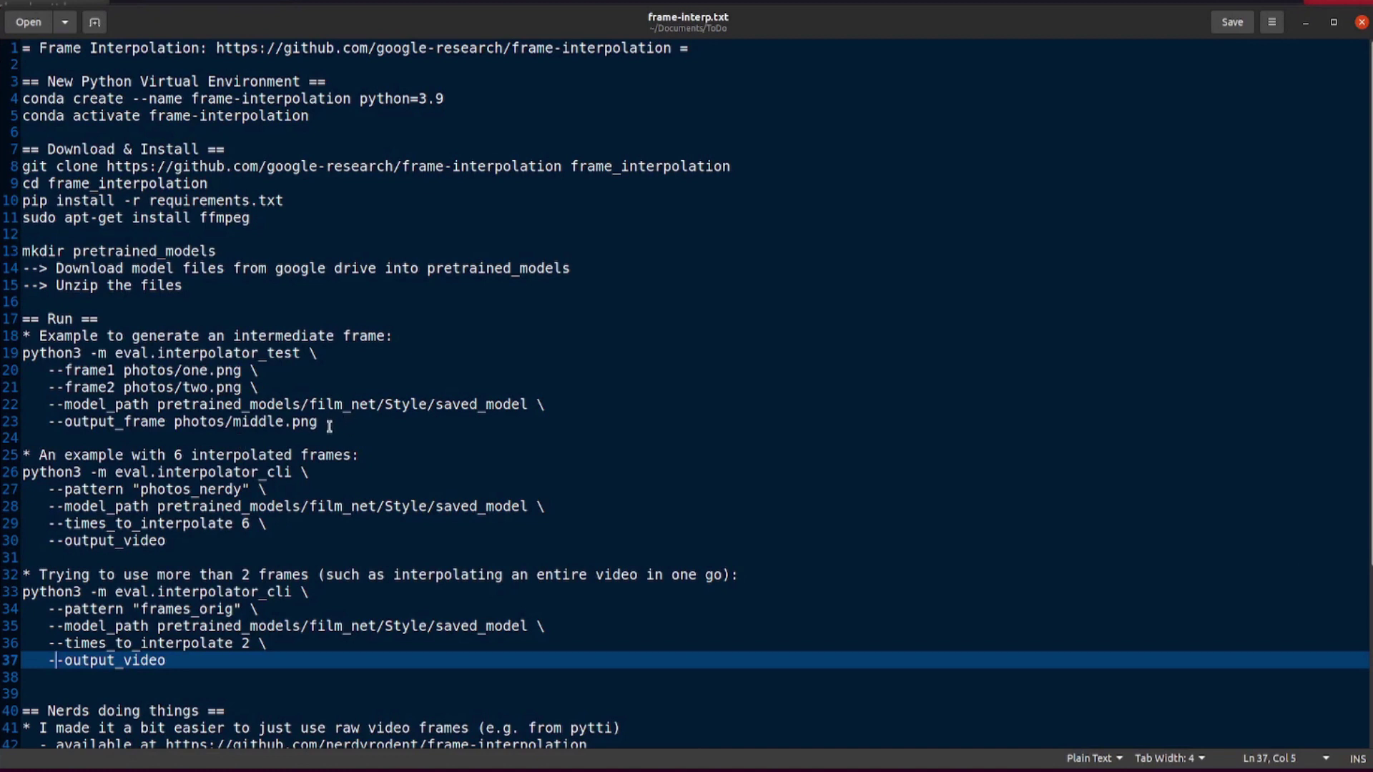
pyautogui.moveTo(321, 426); pyautogui.dragTo(23, 352)
pyautogui.rightClick(111, 370)
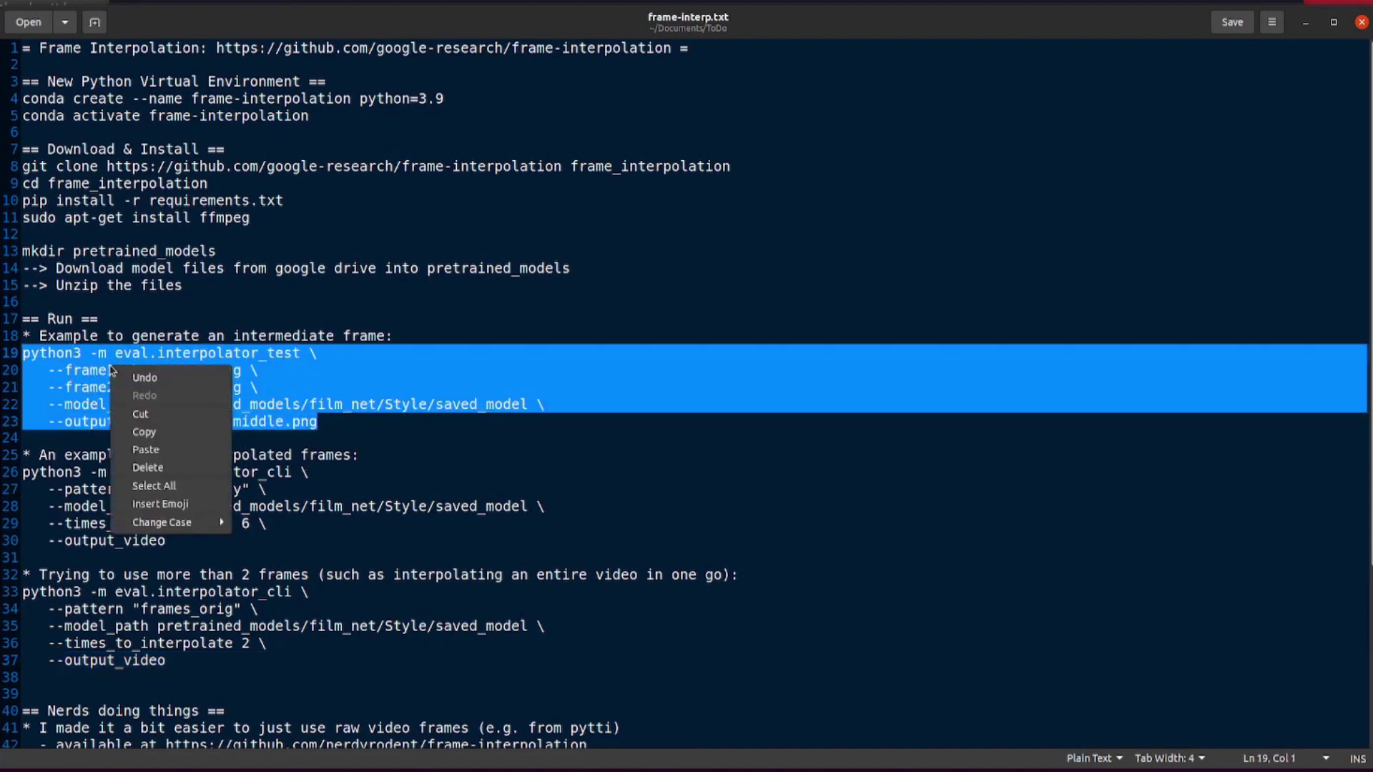
pyautogui.click(143, 432)
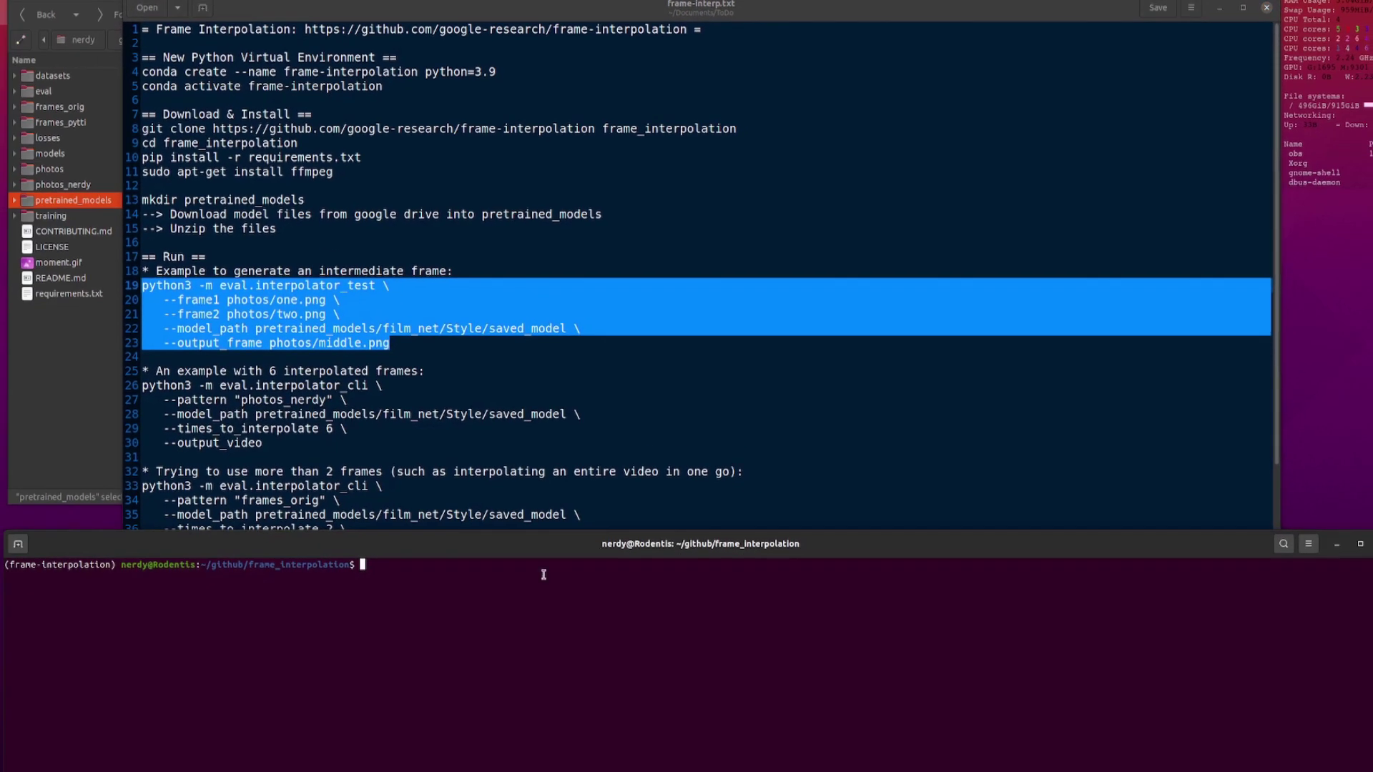
pyautogui.rightClick(543, 574)
pyautogui.click(581, 619)
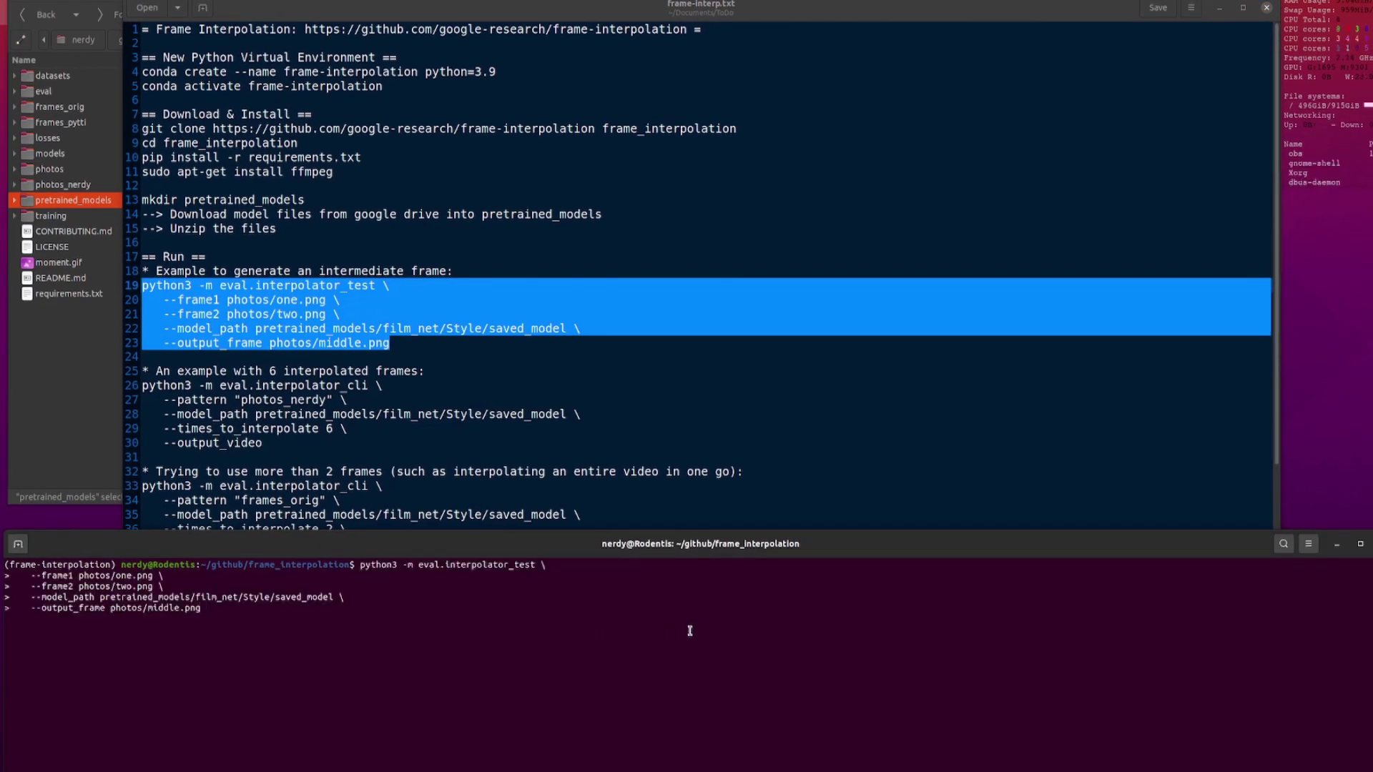
pyautogui.press('Return')
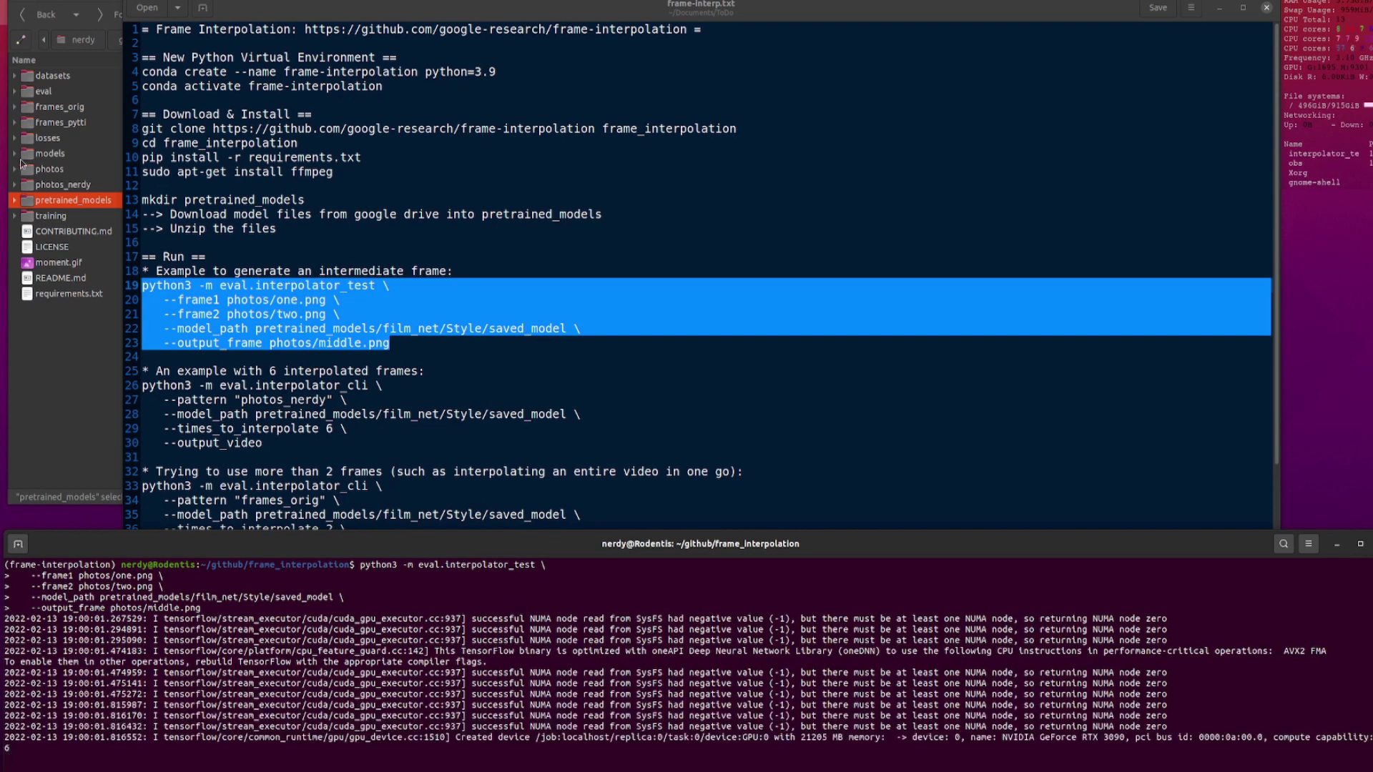
# - Open one.png and two.png from the photos folder in side-by-side Image Viewer windows
pyautogui.click(15, 169)
pyautogui.click(15, 169)
pyautogui.doubleClick(62, 185)
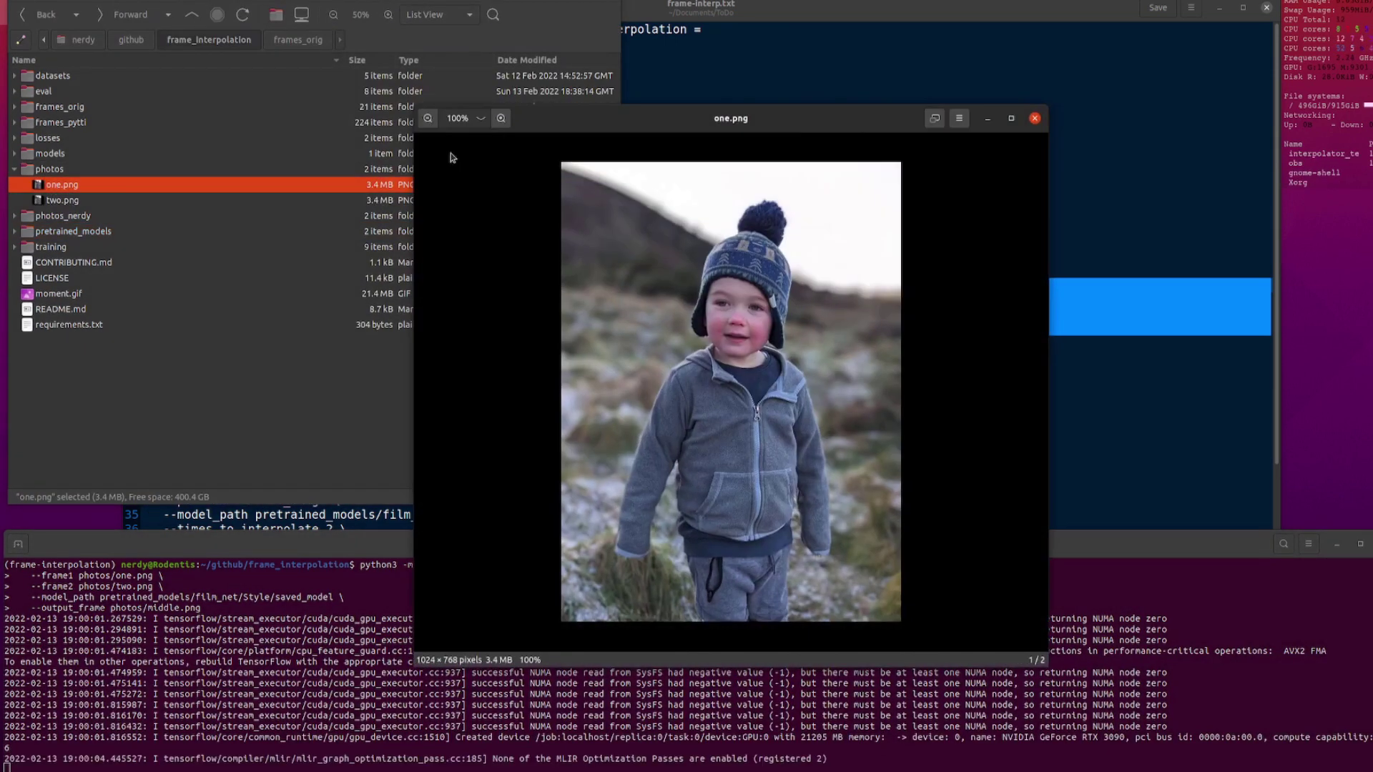
pyautogui.moveTo(549, 128); pyautogui.dragTo(404, 142)
pyautogui.click(220, 202)
pyautogui.doubleClick(219, 202)
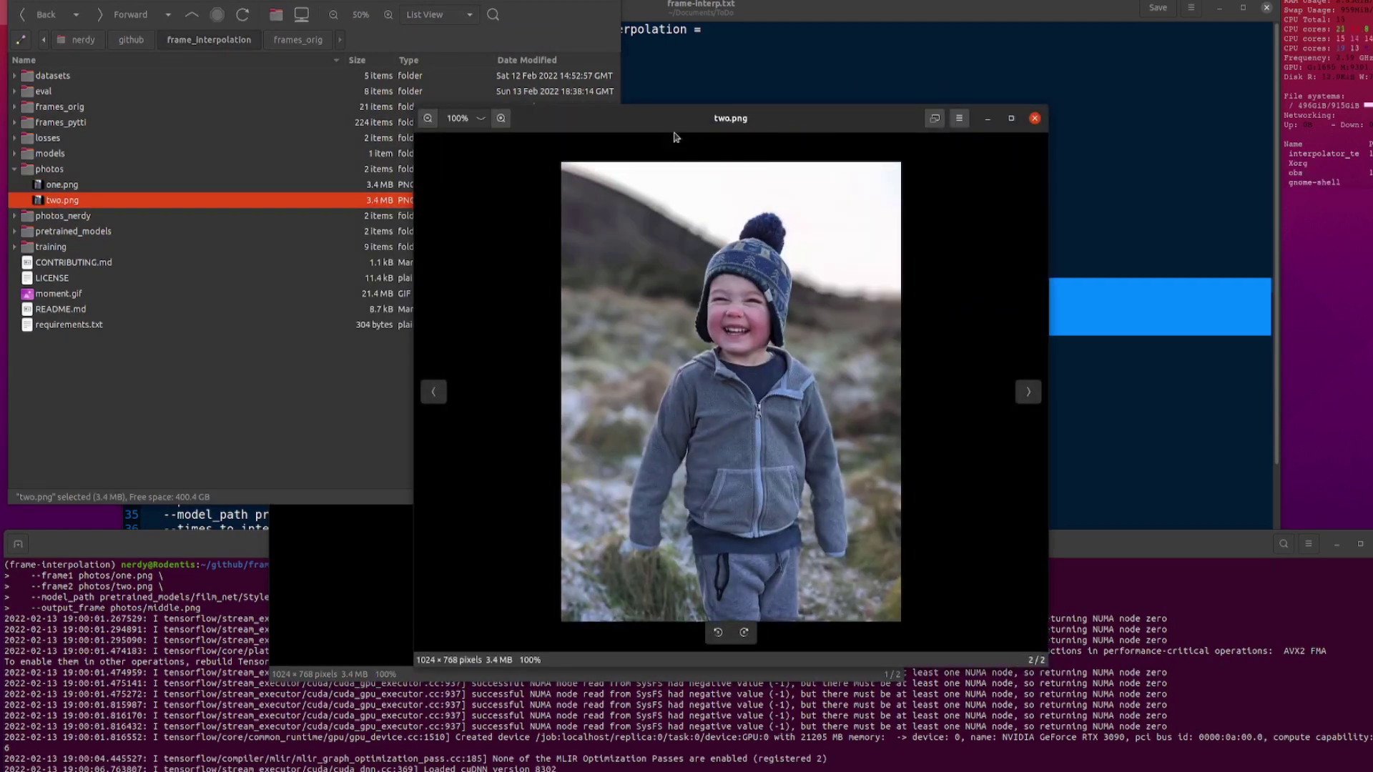
pyautogui.moveTo(674, 137); pyautogui.dragTo(932, 123)
pyautogui.click(358, 565)
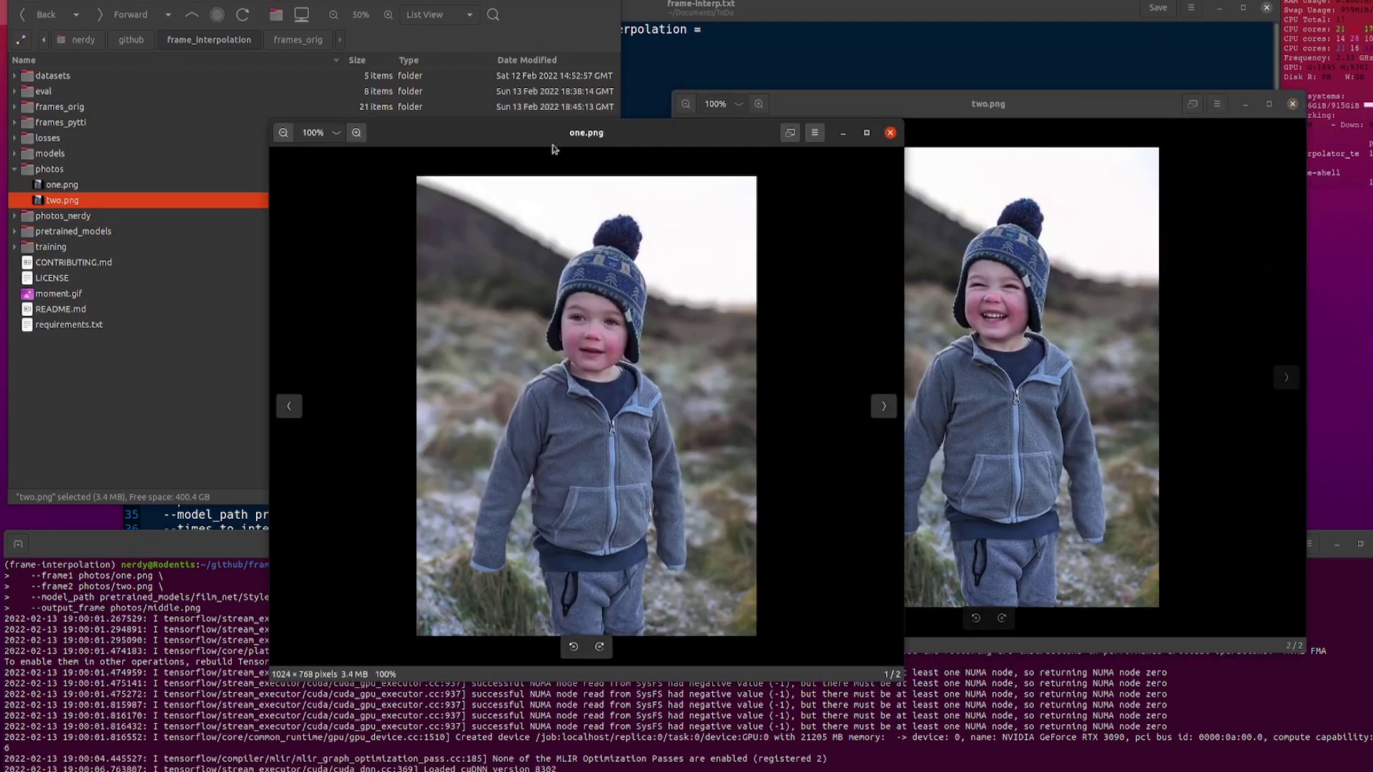
pyautogui.moveTo(552, 149); pyautogui.dragTo(342, 120)
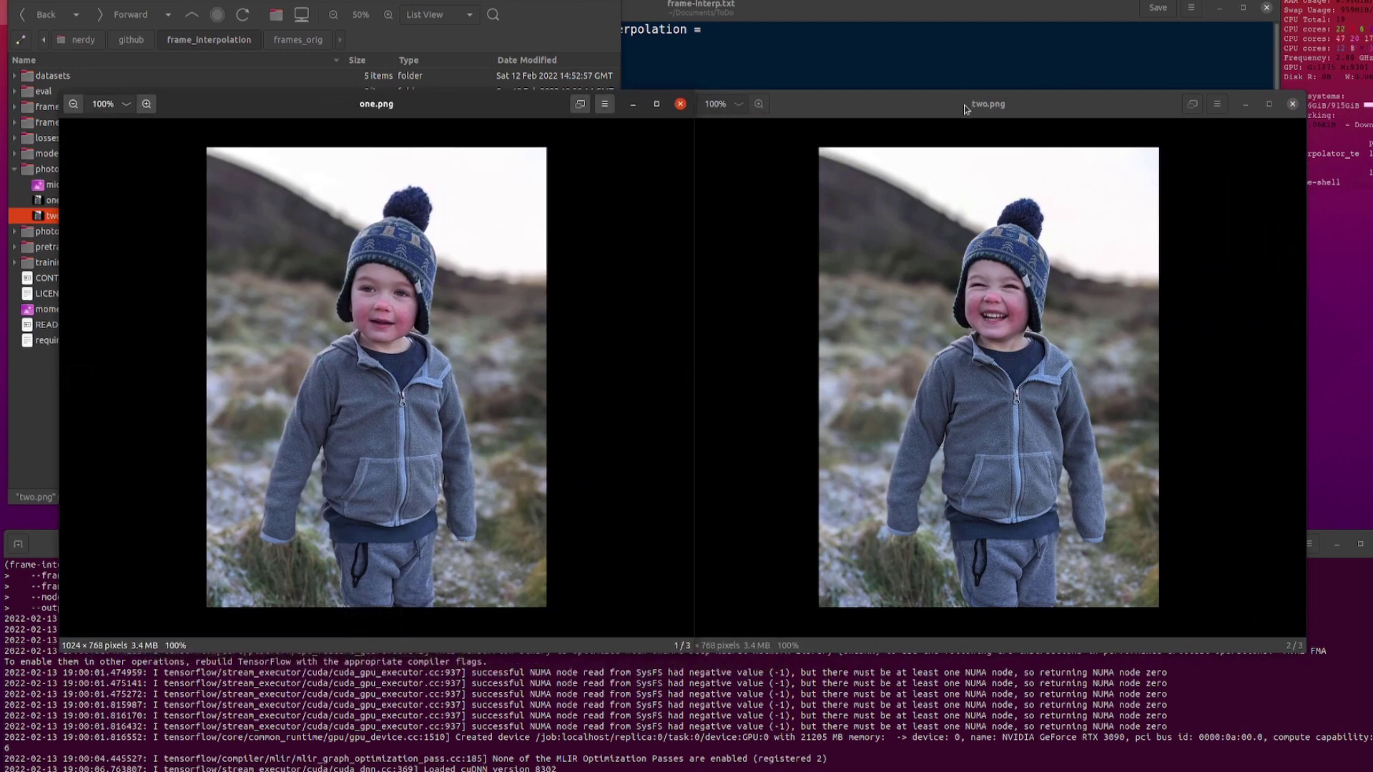
pyautogui.moveTo(964, 108); pyautogui.dragTo(1060, 28)
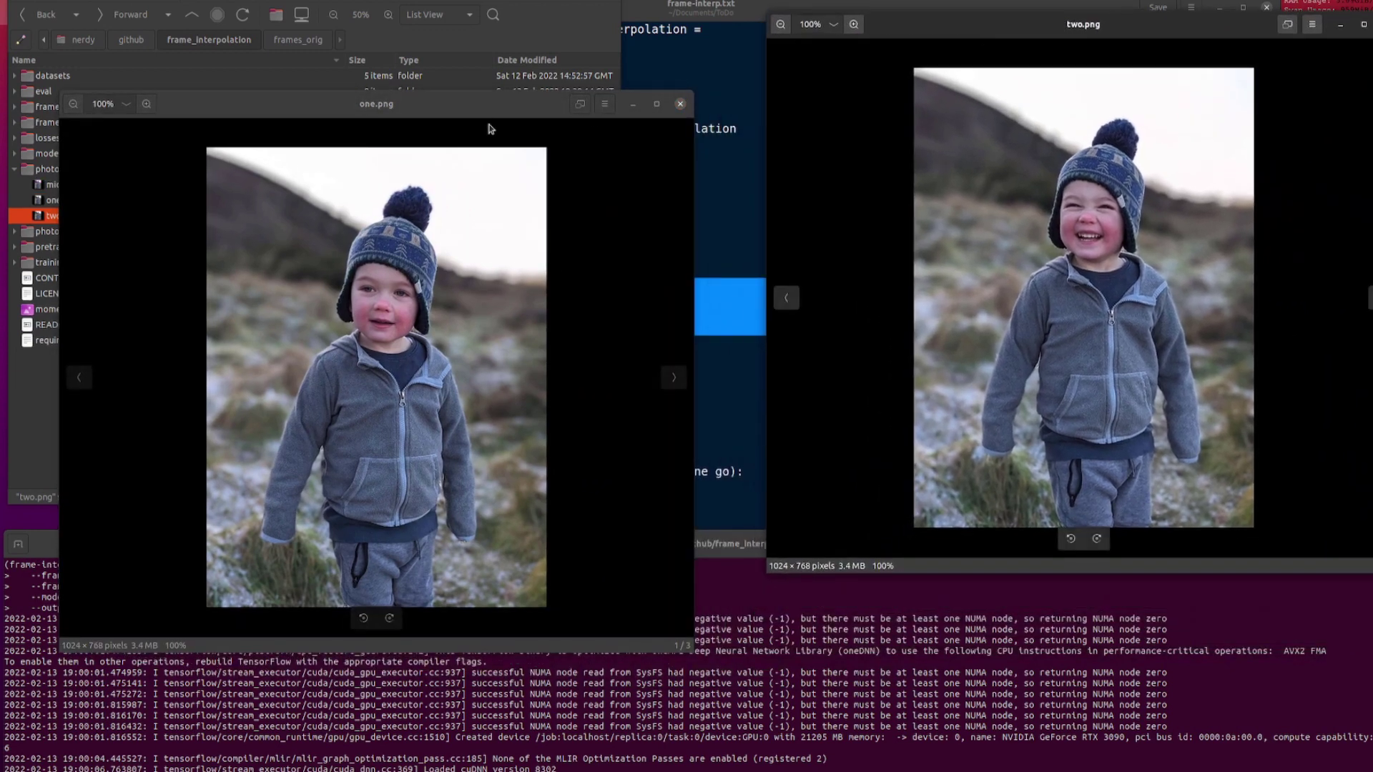
pyautogui.moveTo(491, 129); pyautogui.dragTo(513, 60)
# - Open the generated middle.png and compare it against one.png and two.png
pyautogui.click(57, 188)
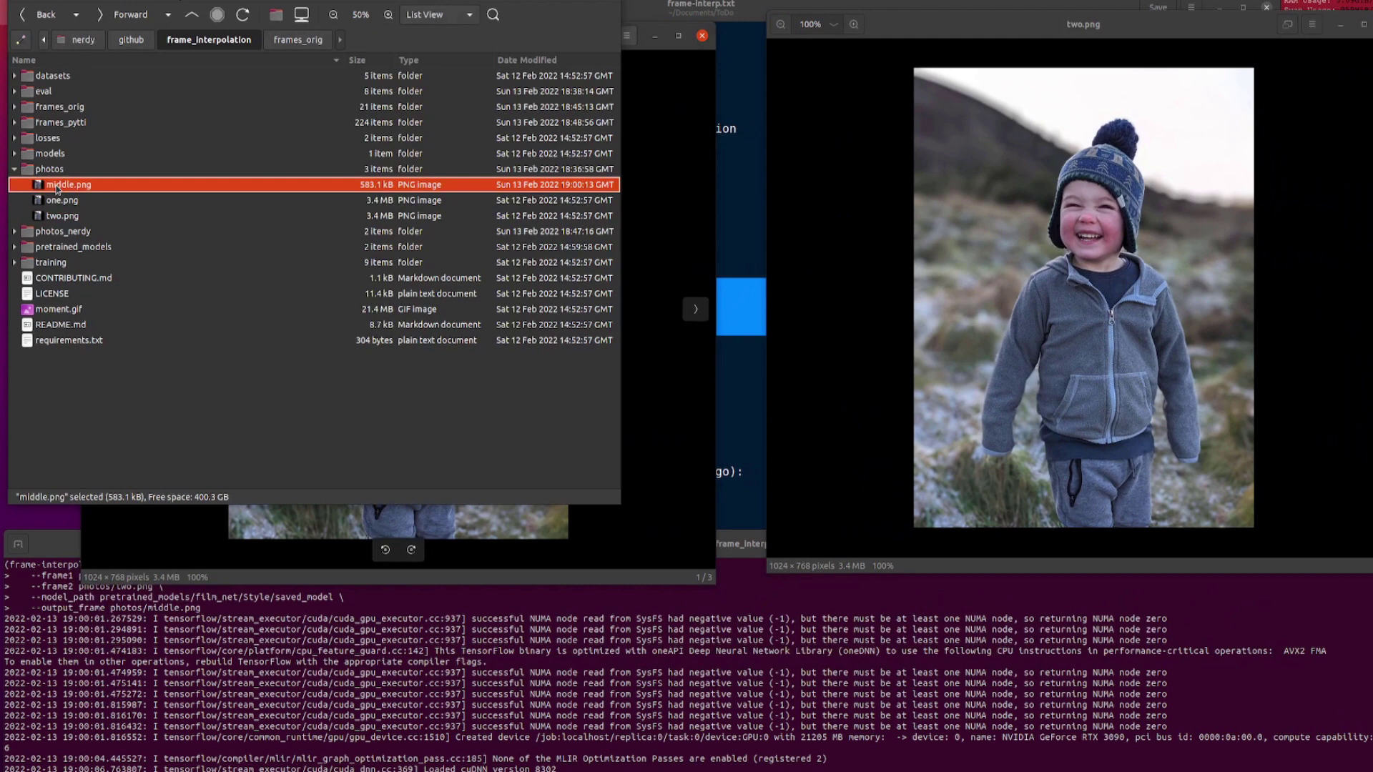
pyautogui.doubleClick(57, 186)
pyautogui.click(697, 90)
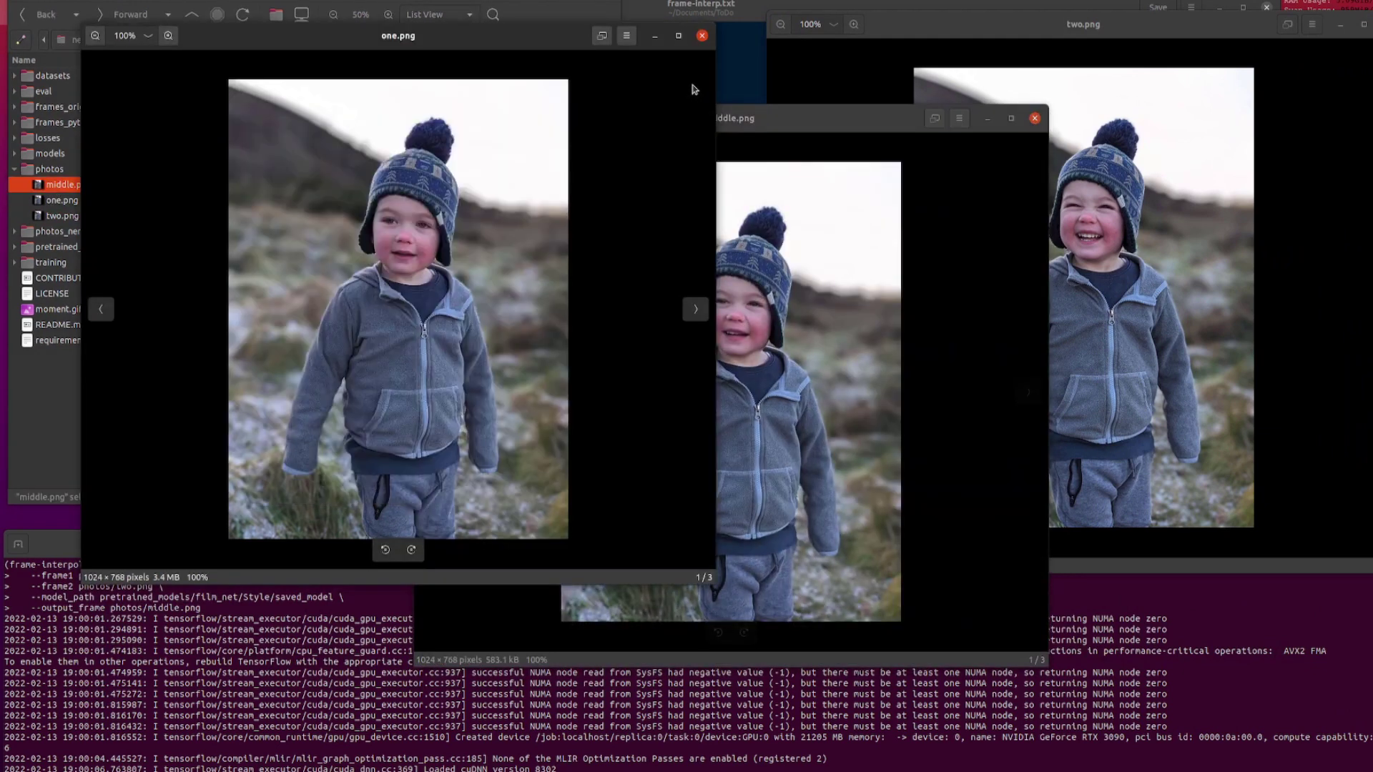
pyautogui.click(891, 63)
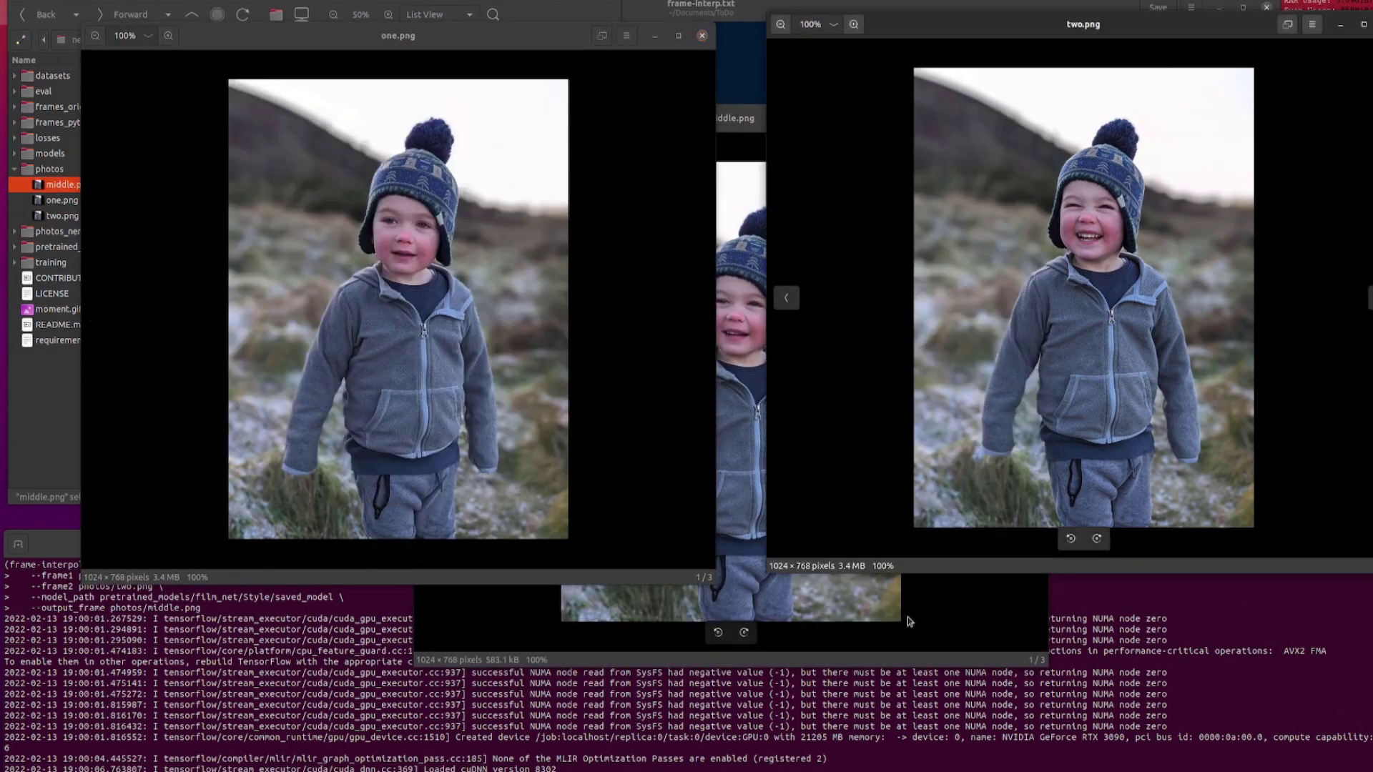
pyautogui.click(479, 302)
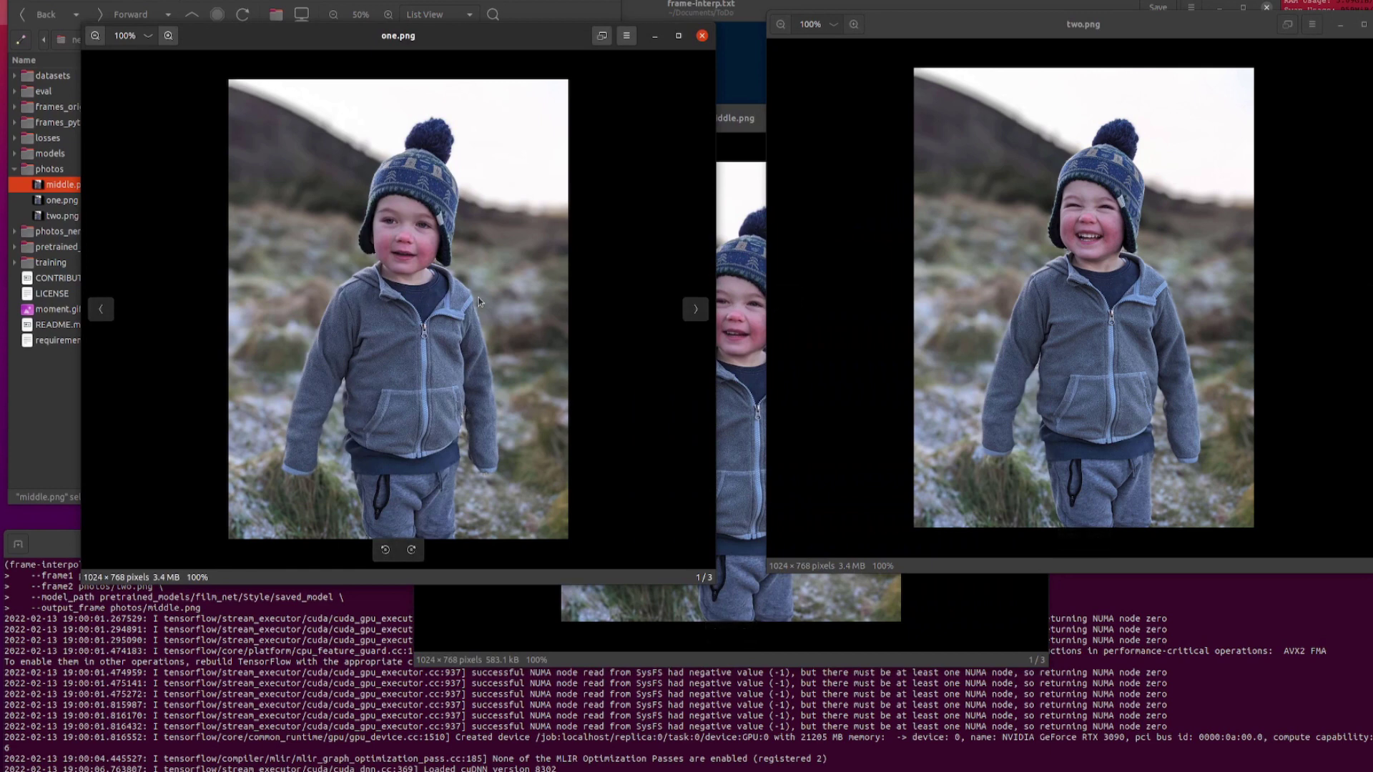
pyautogui.press('Right')
pyautogui.press('Right')
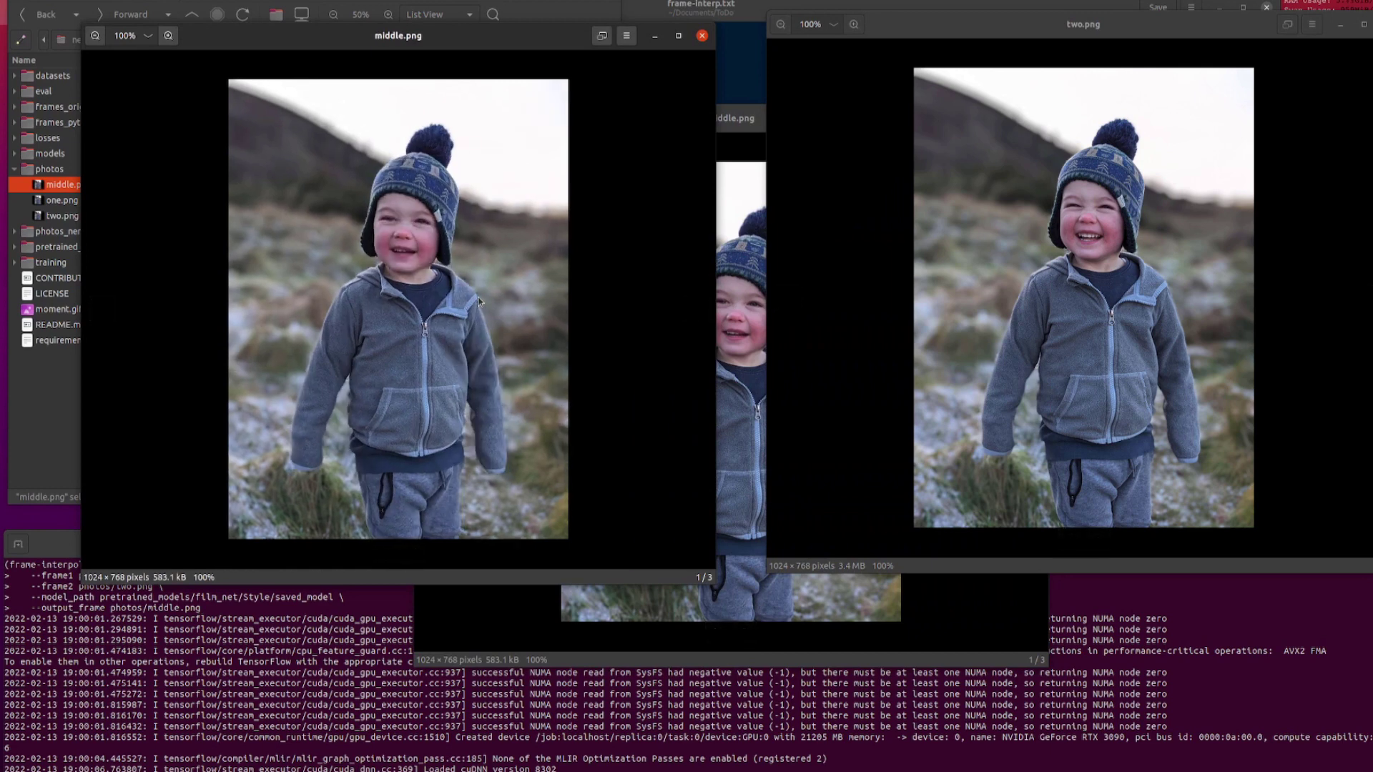
pyautogui.press('Right')
pyautogui.press('Right')
pyautogui.press('Right')
# - Close the middle.png and two.png Image Viewer windows
pyautogui.click(736, 608)
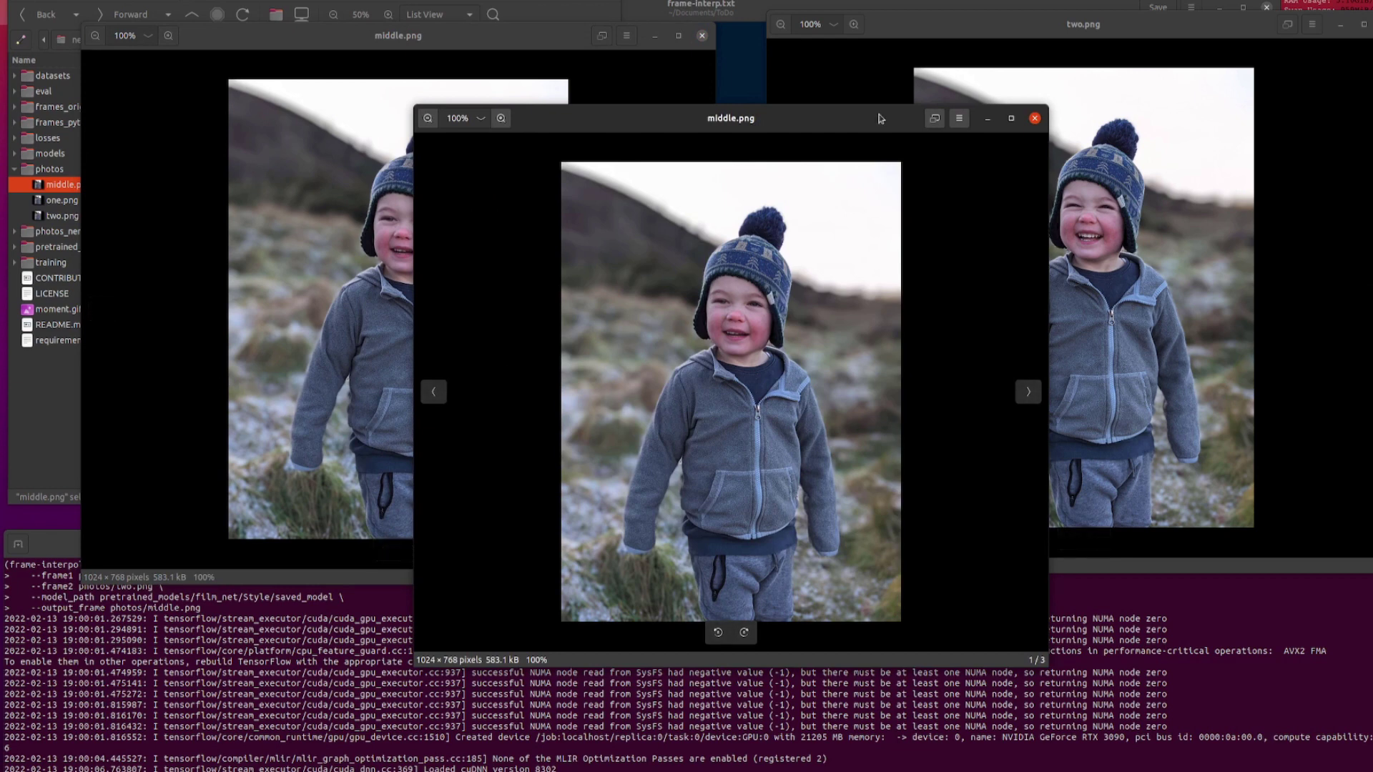
pyautogui.click(1034, 119)
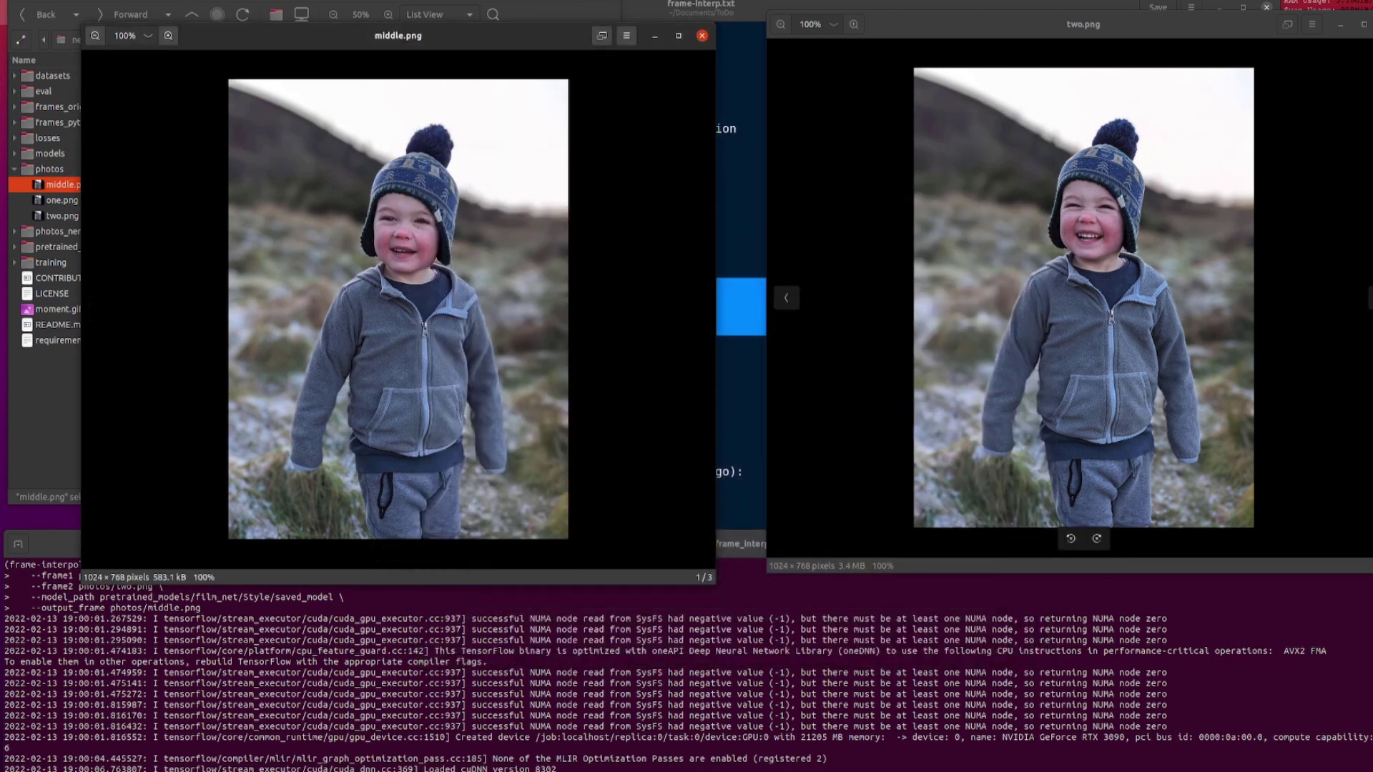
pyautogui.hotkey('ctrl', 'w')
pyautogui.click(702, 35)
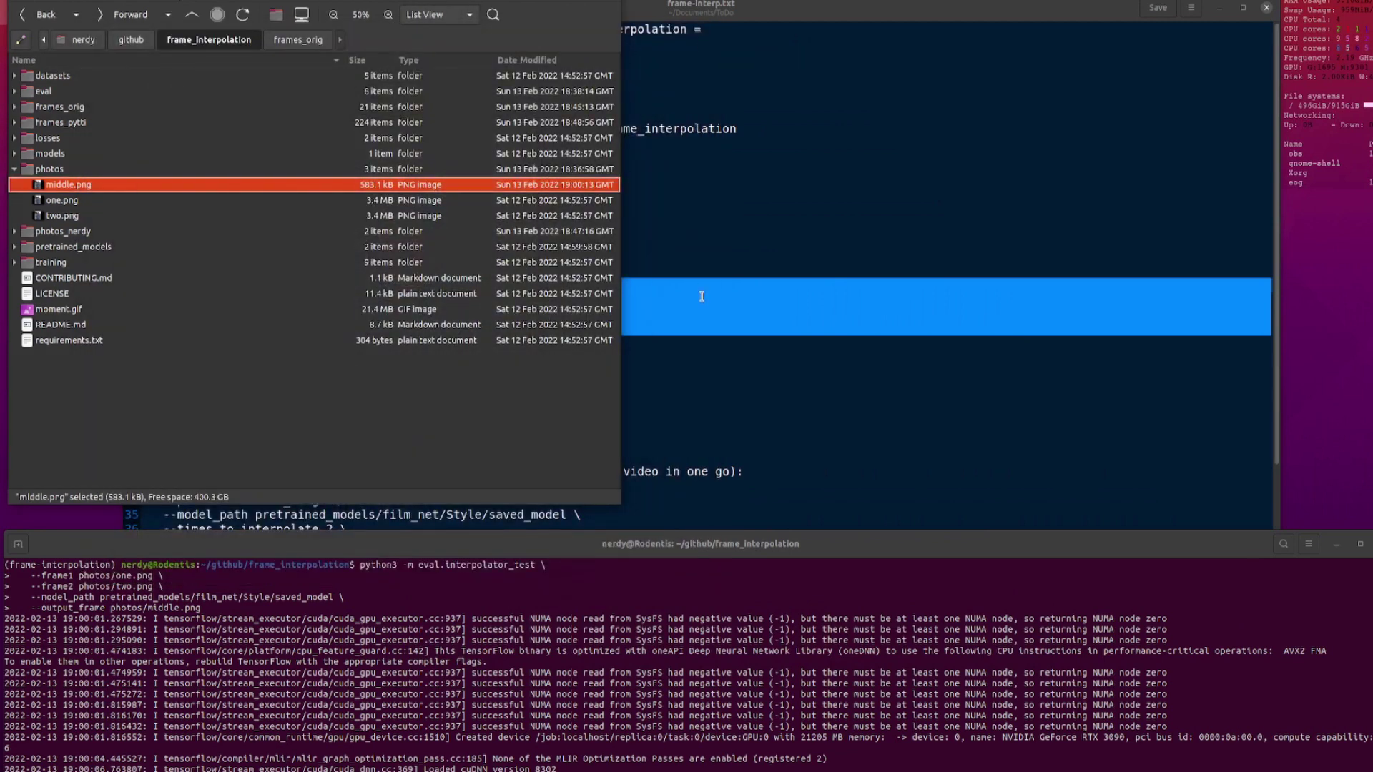
# - Copy the photos_nerdy interpolator_cli command (times_to_interpolate 6, --output_video) into the terminal and run it
pyautogui.click(701, 296)
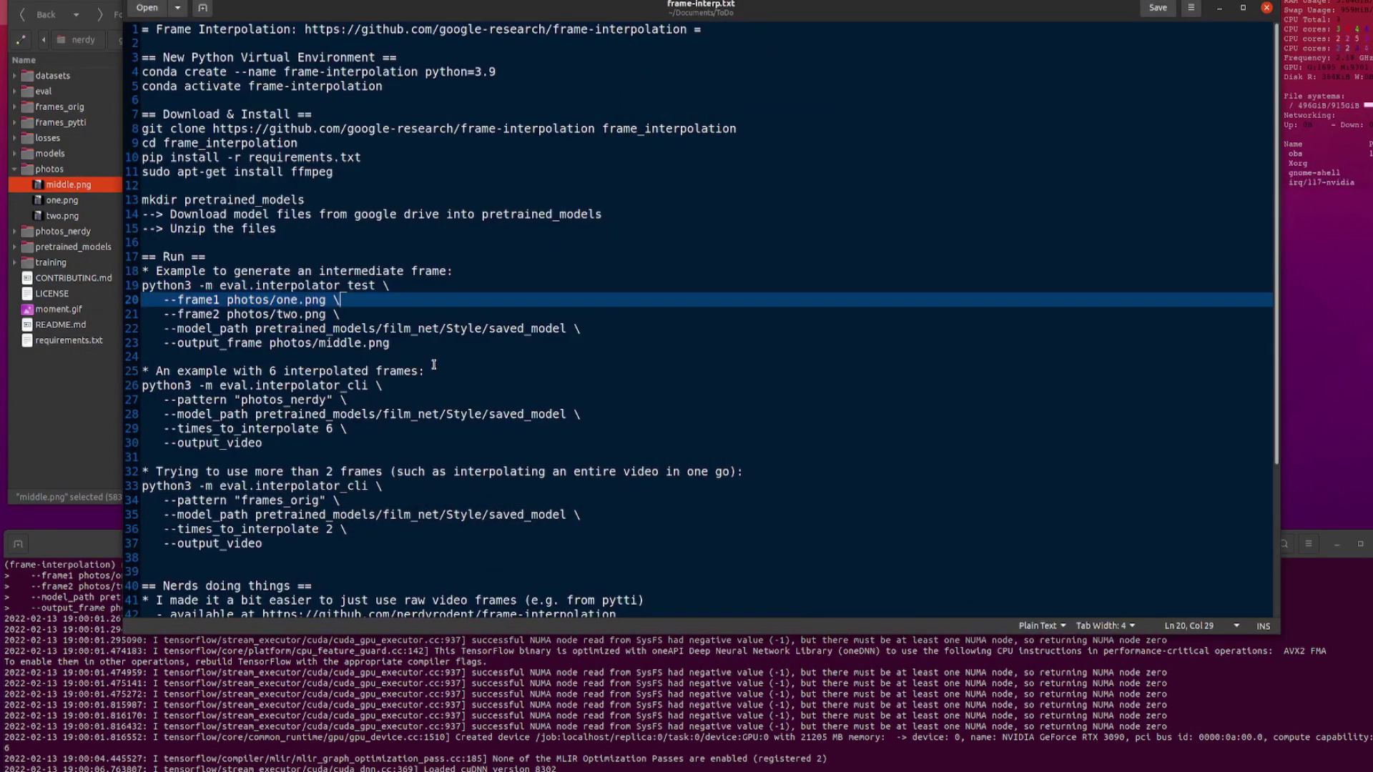
pyautogui.click(263, 445)
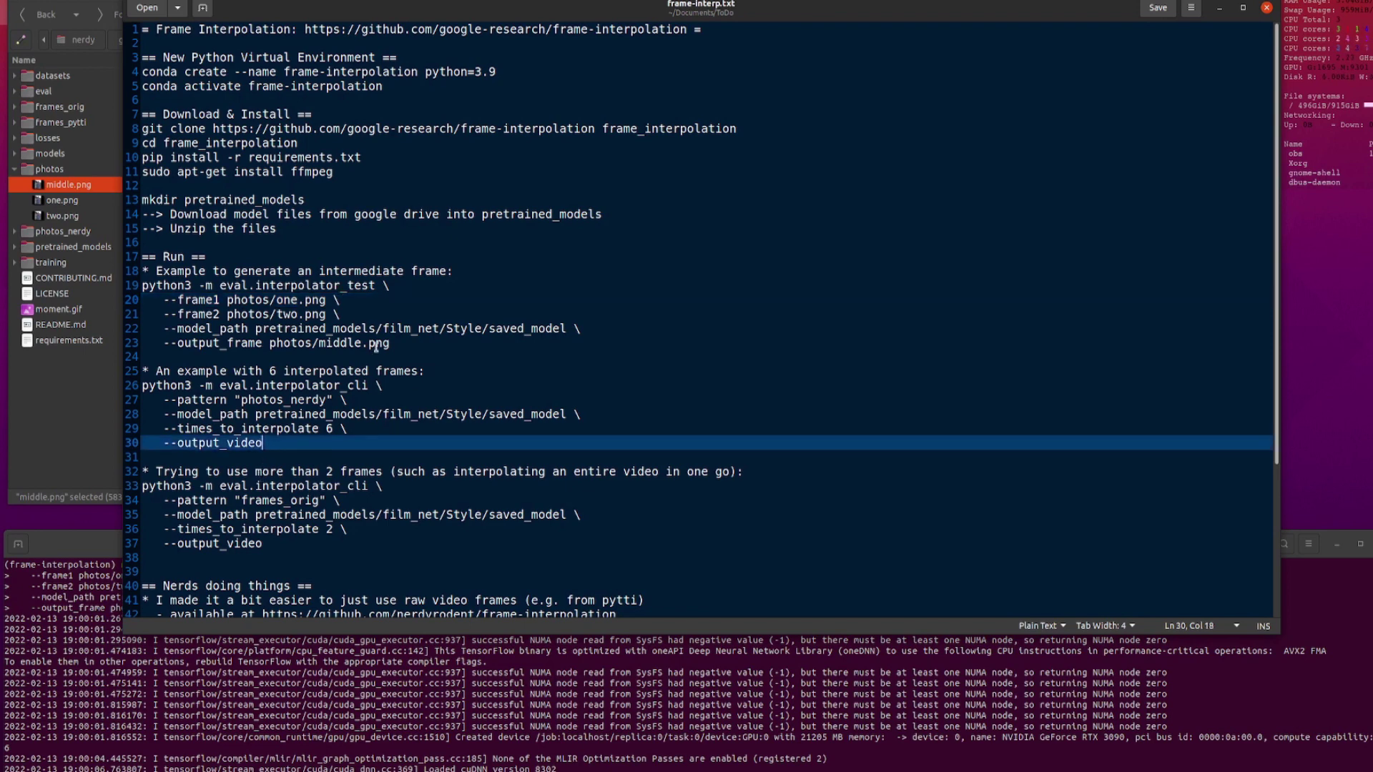
pyautogui.hotkey('shift', 'Up')
pyautogui.hotkey('shift', 'Up')
pyautogui.hotkey('shift', 'Up')
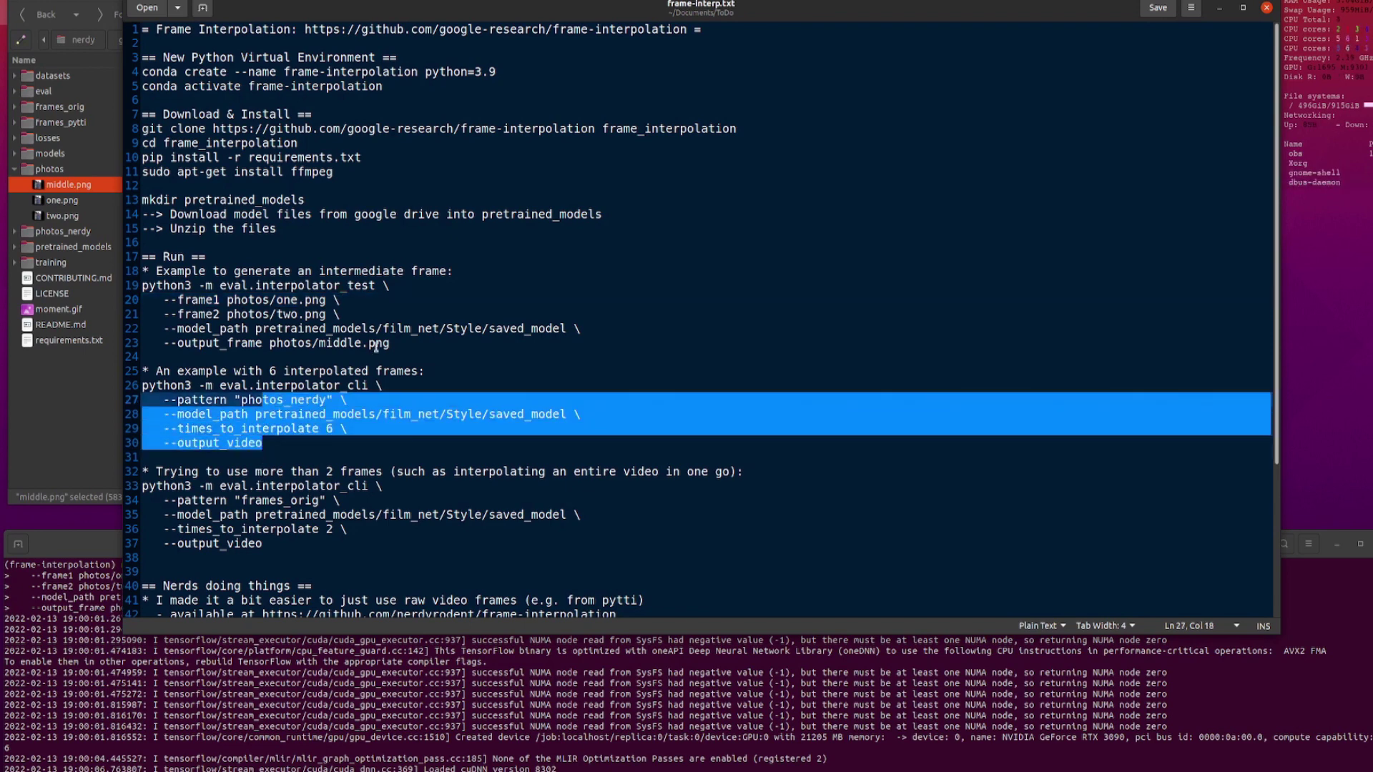
pyautogui.hotkey('shift', 'Up')
pyautogui.hotkey('shift', 'Home')
pyautogui.hotkey('ctrl', 'c')
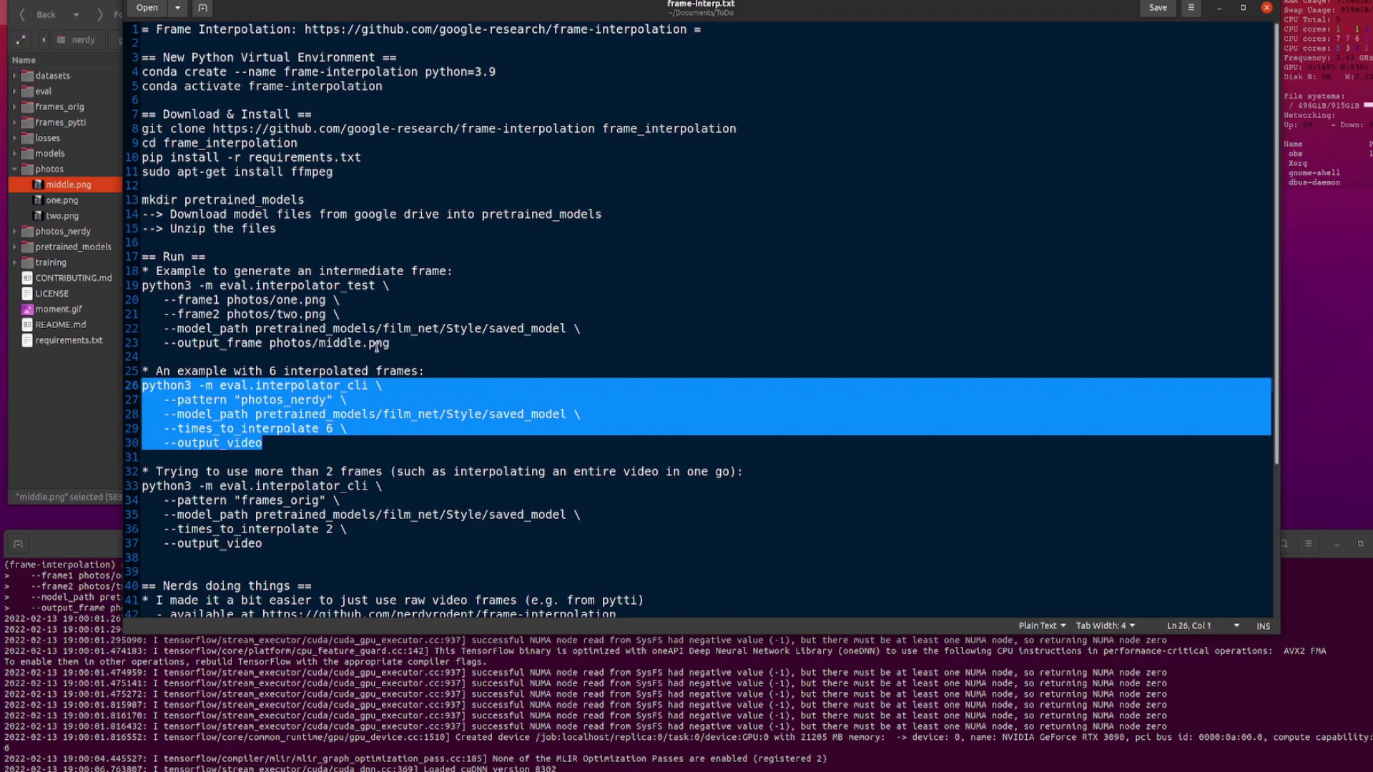
pyautogui.click(574, 669)
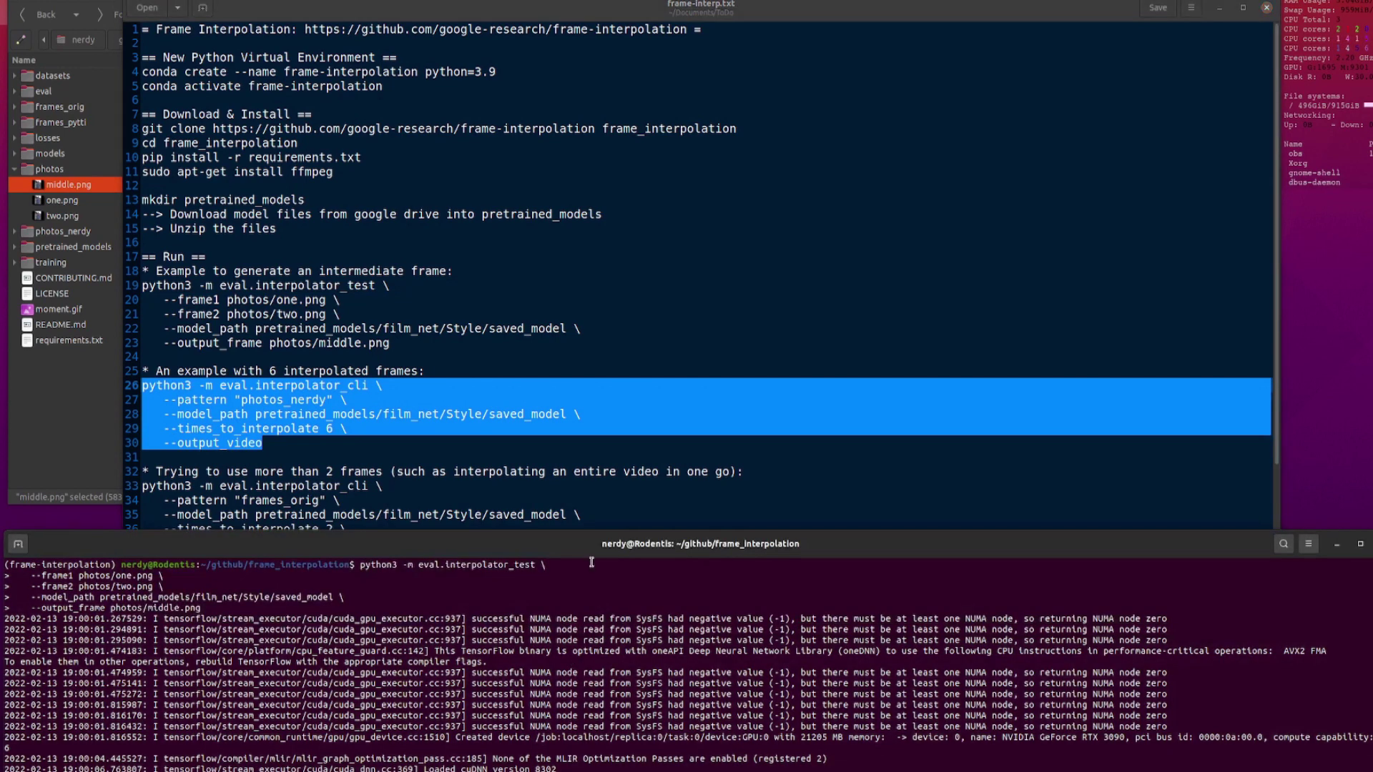
pyautogui.rightClick(609, 620)
pyautogui.click(636, 660)
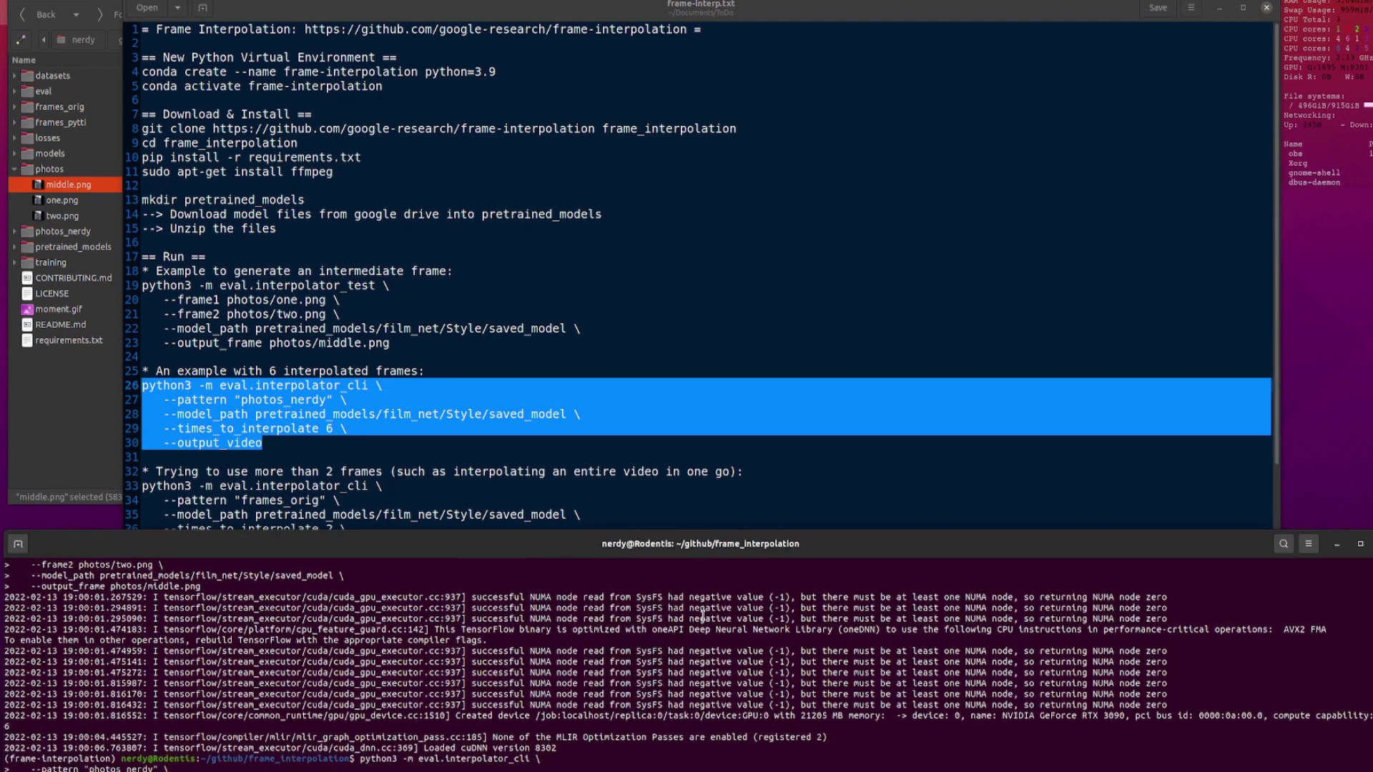
pyautogui.click(306, 428)
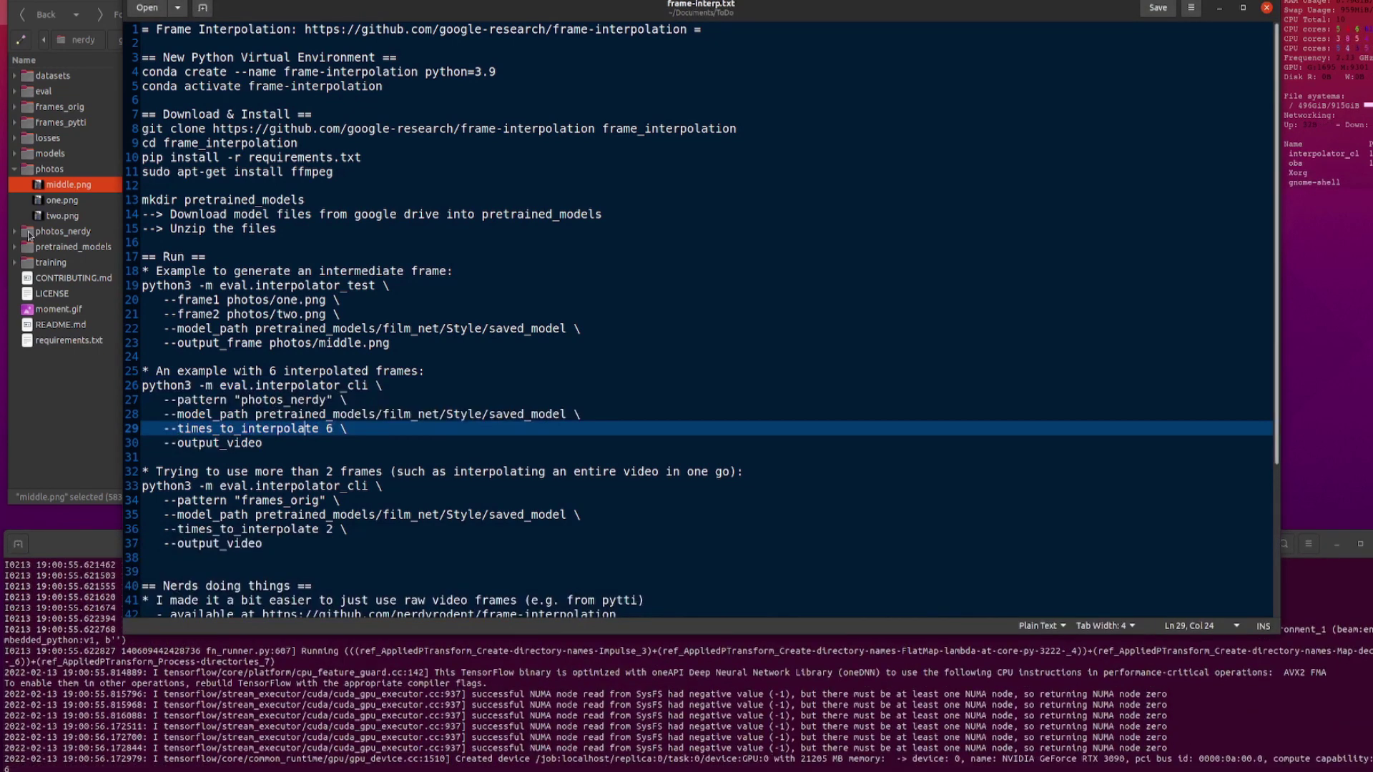
# - Preview golden-retriever-2-1080.png and golden-retriever-1080.png from photos_nerdy
pyautogui.click(15, 169)
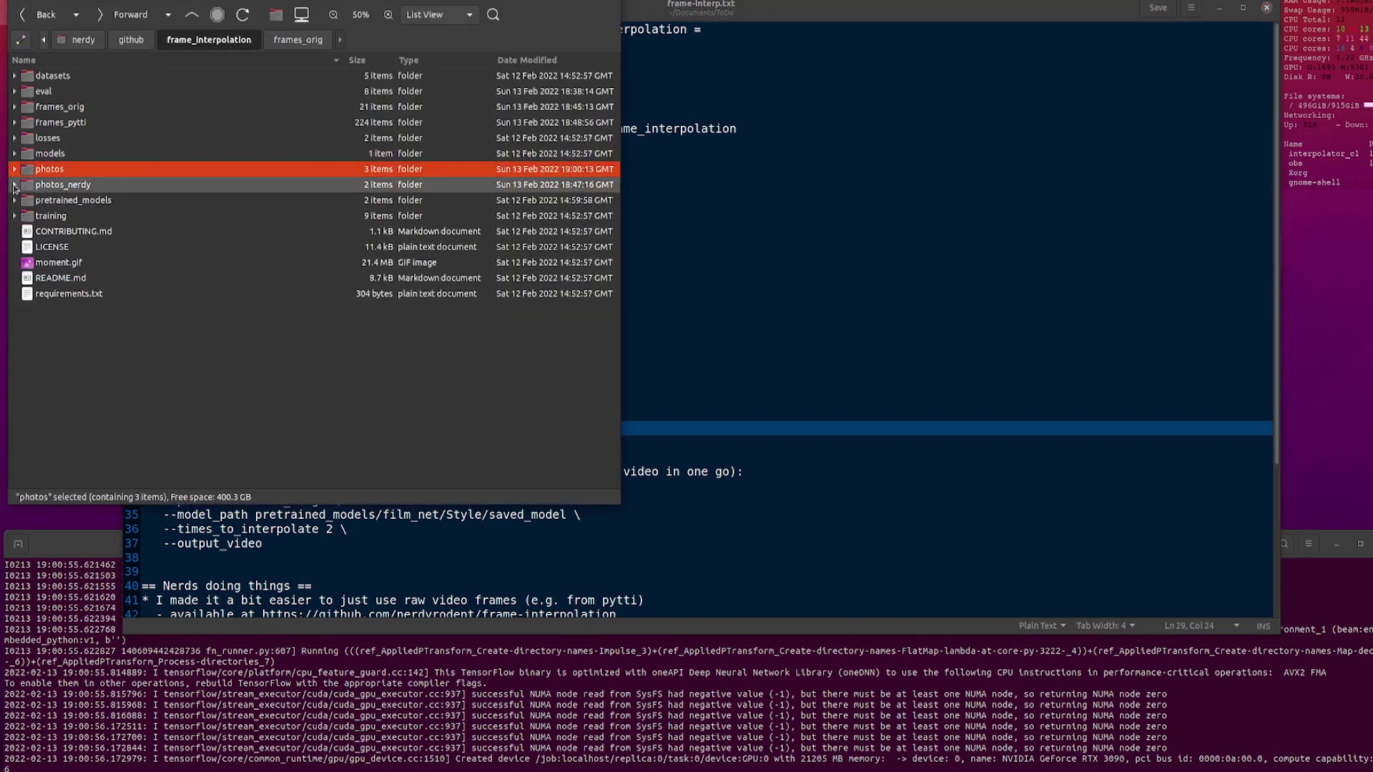
pyautogui.click(15, 185)
pyautogui.click(79, 200)
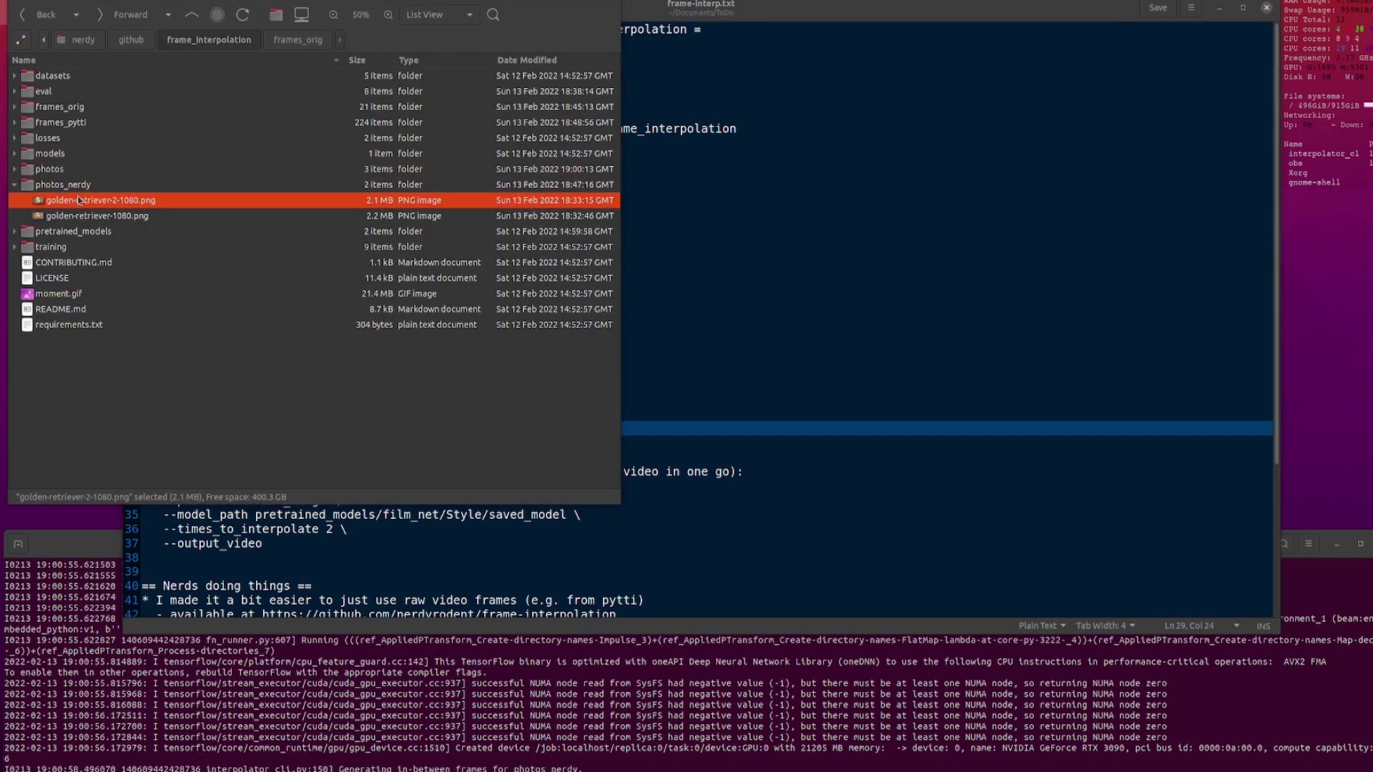
pyautogui.doubleClick(78, 200)
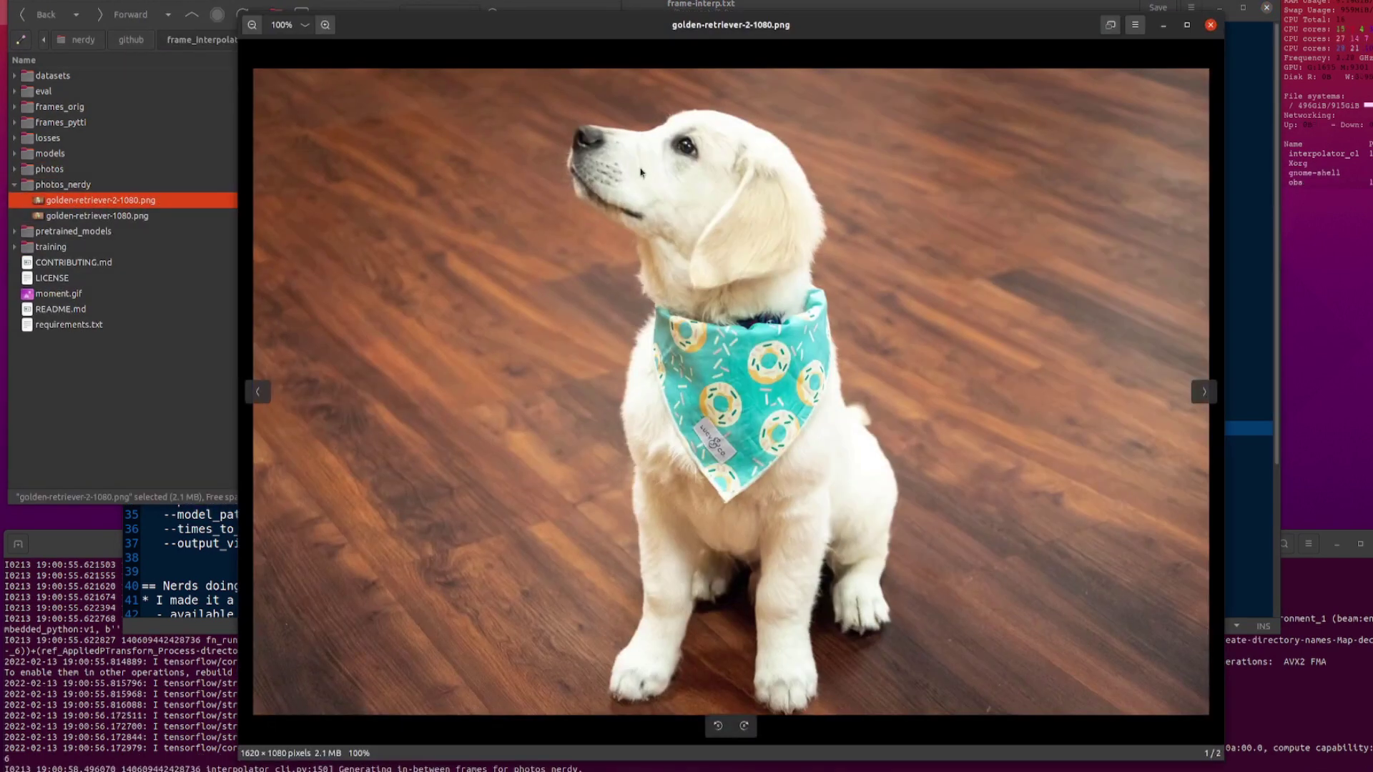
pyautogui.click(1211, 26)
pyautogui.click(146, 215)
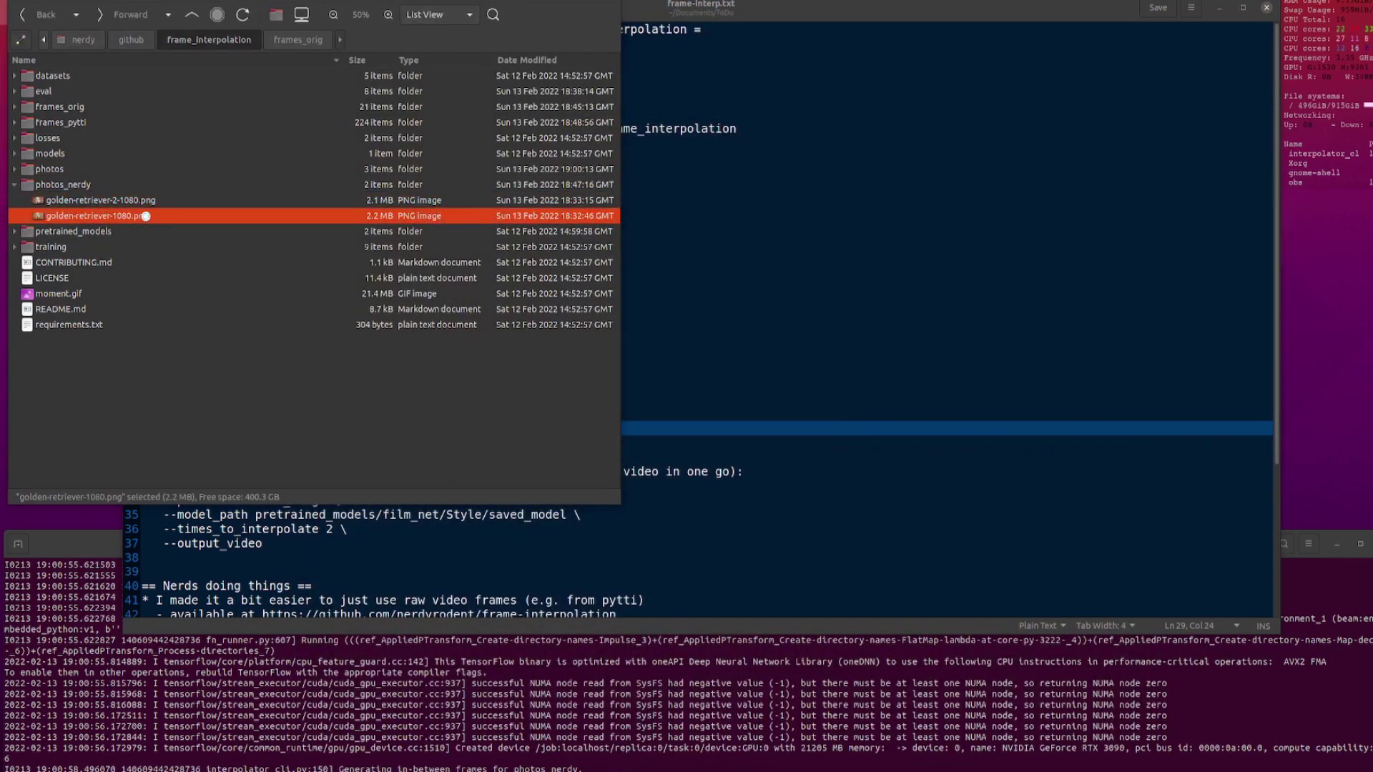
pyautogui.doubleClick(146, 215)
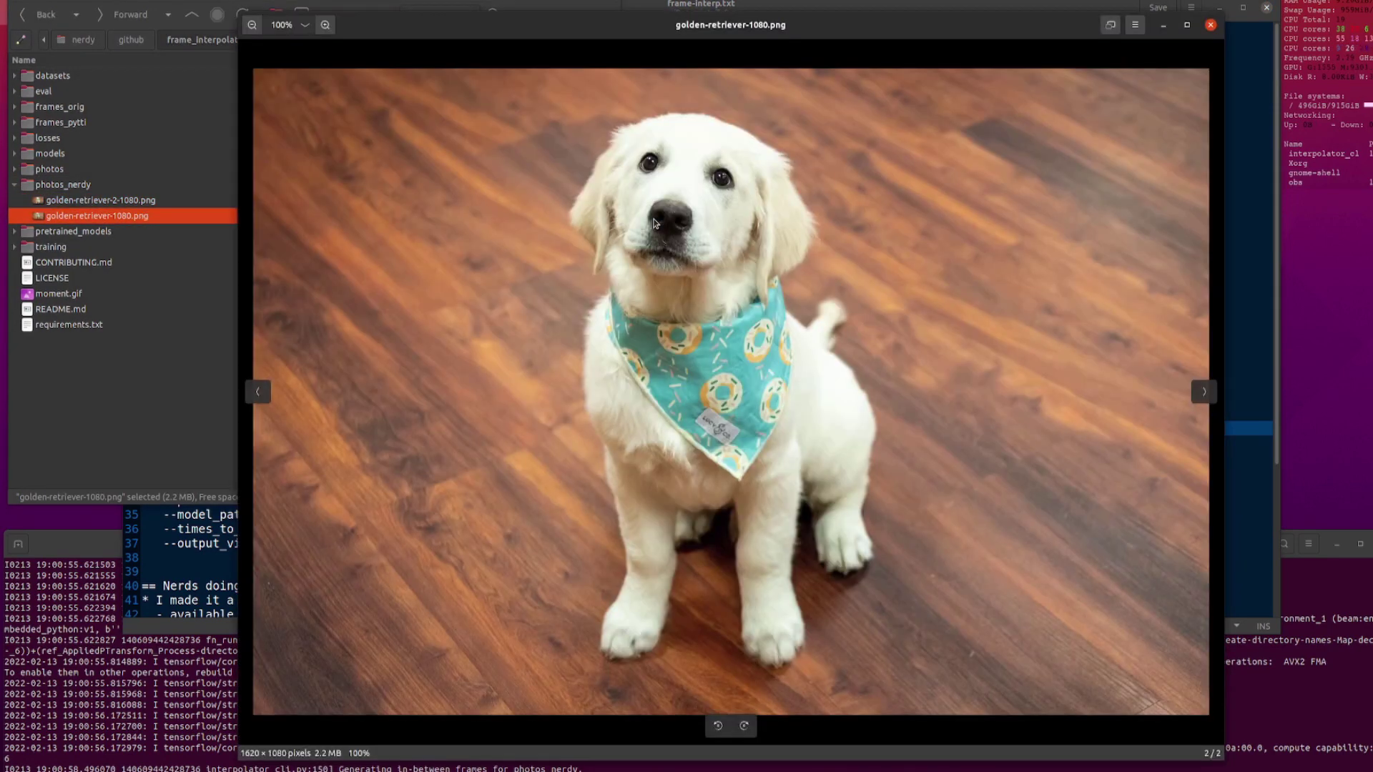
pyautogui.click(1210, 25)
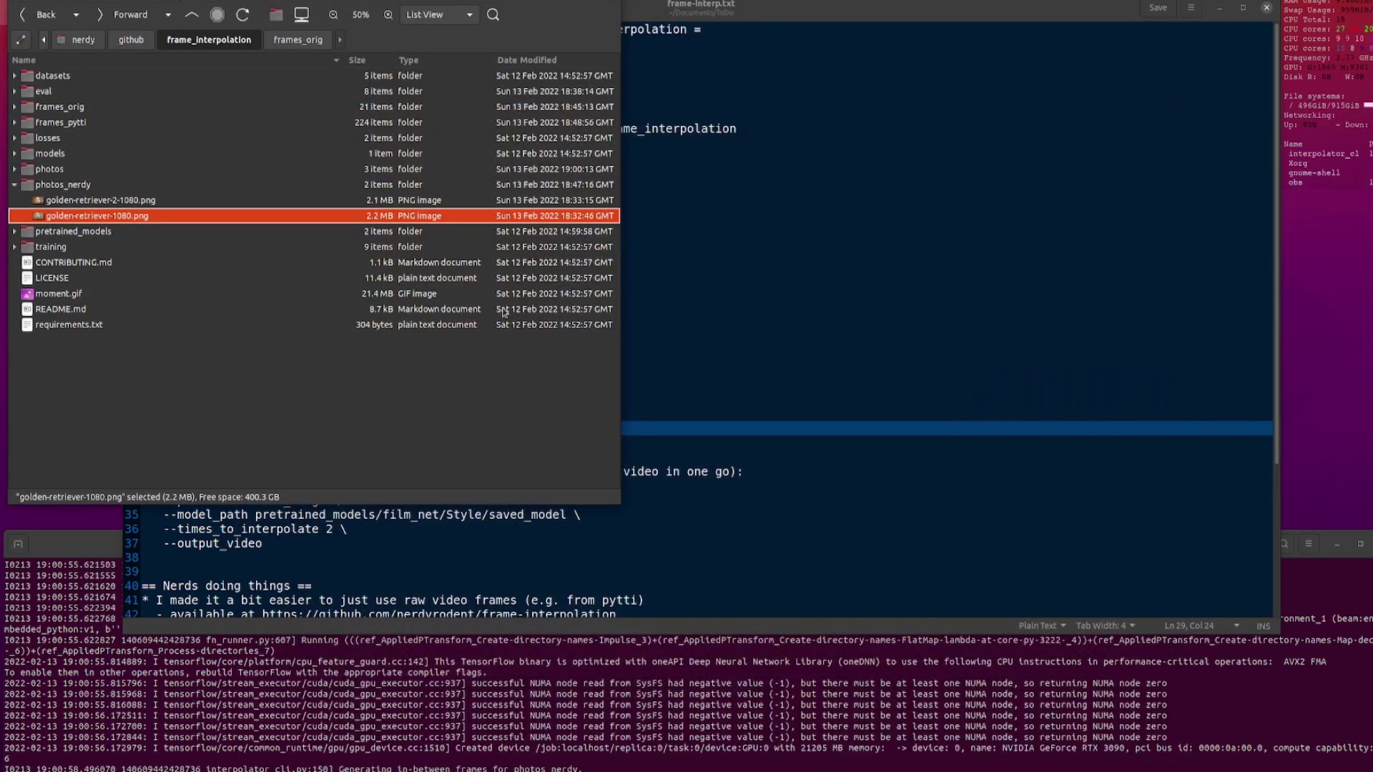
# - Collapse photos_nerdy, minimize the notes, and bring the README back to the front
pyautogui.click(14, 185)
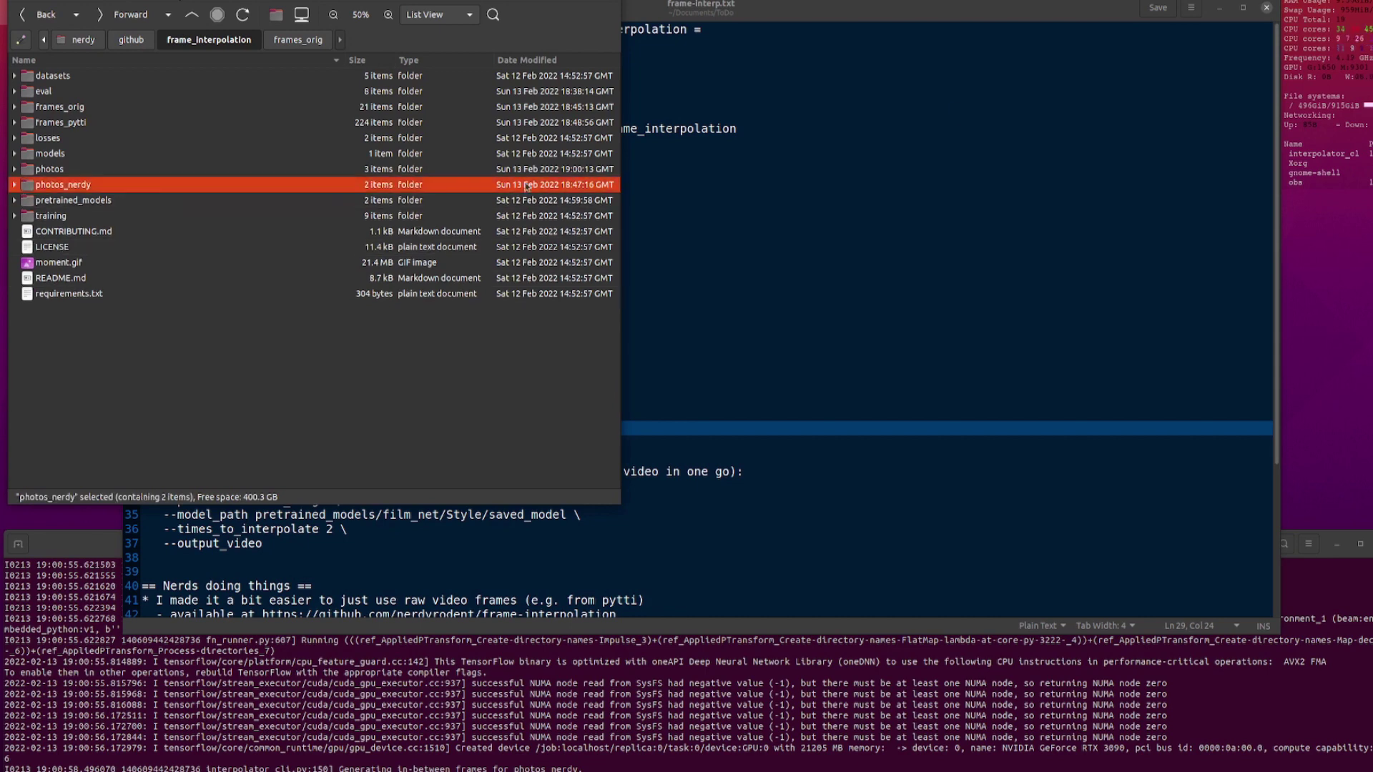
pyautogui.click(1223, 10)
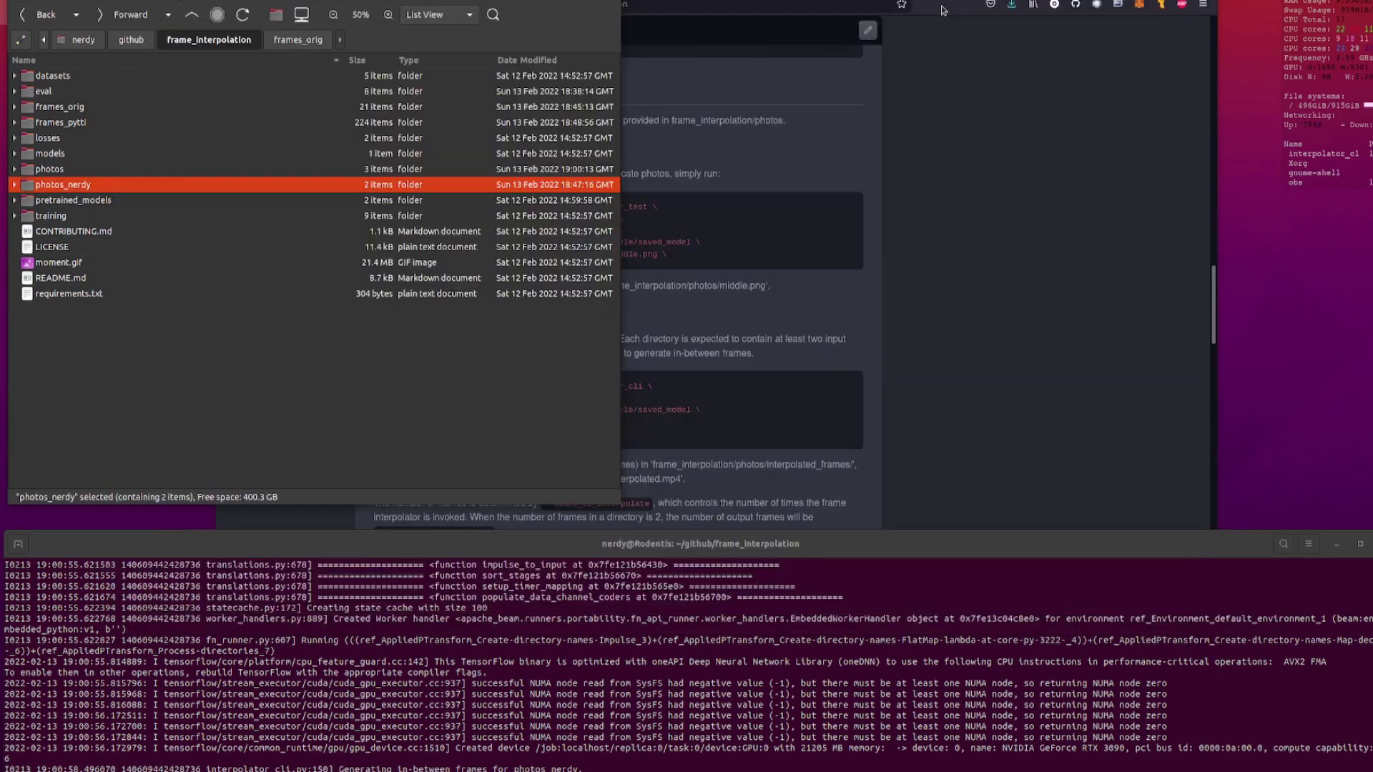
pyautogui.click(1014, 362)
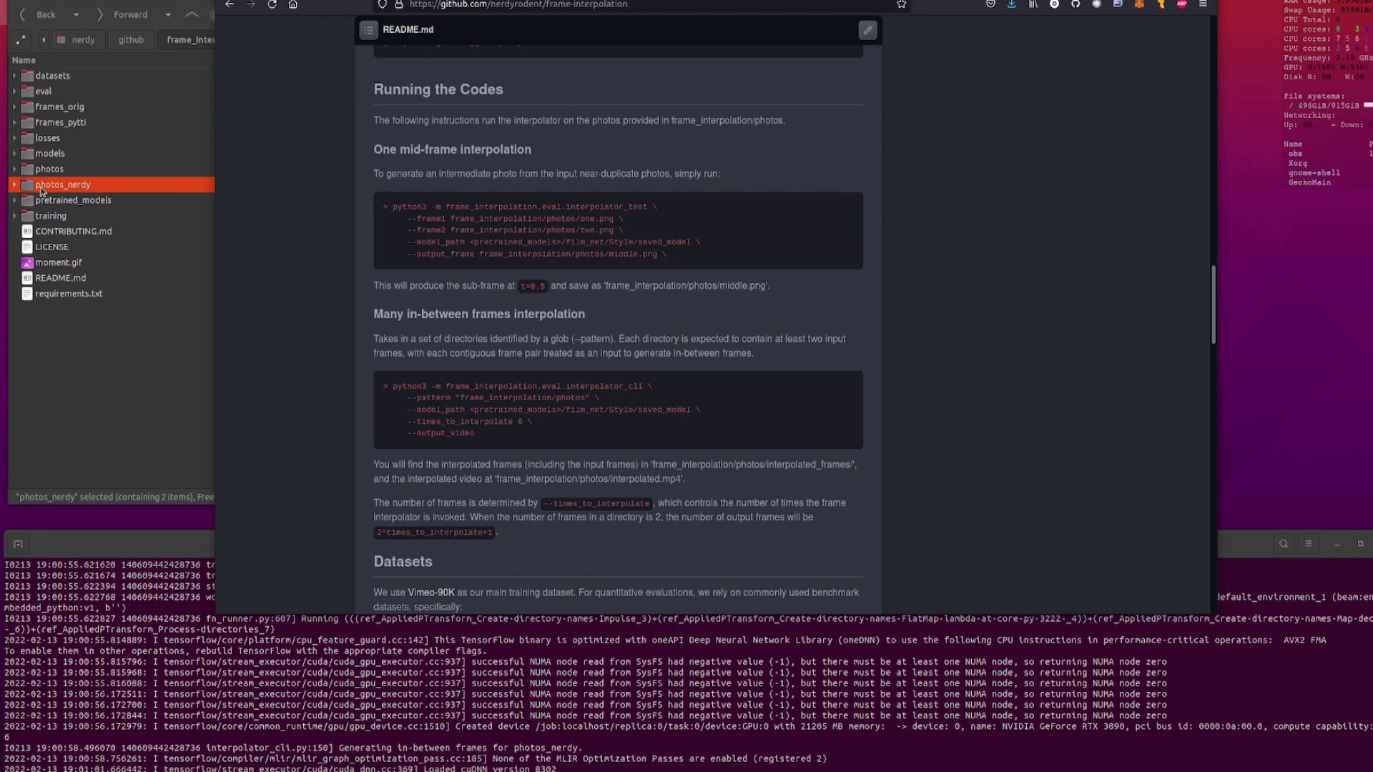
pyautogui.click(15, 187)
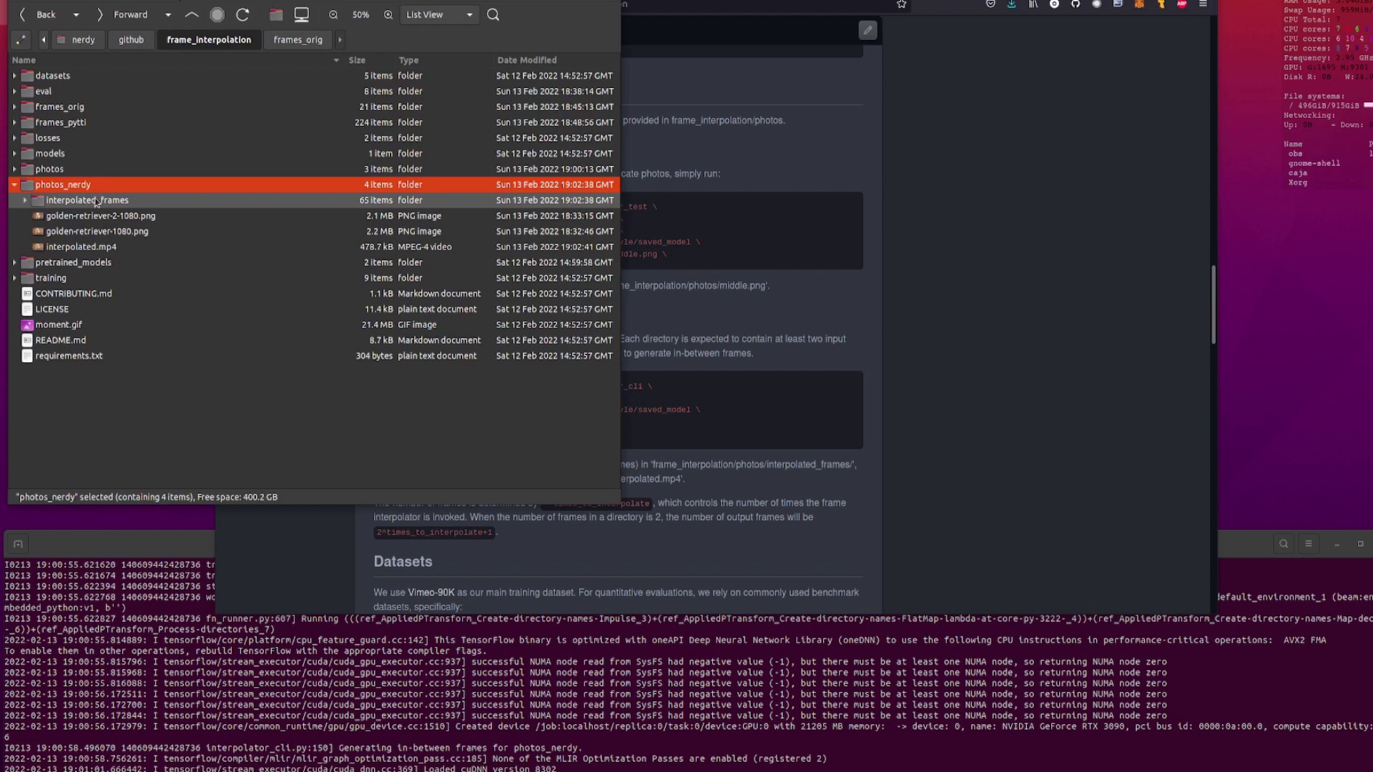
pyautogui.click(100, 248)
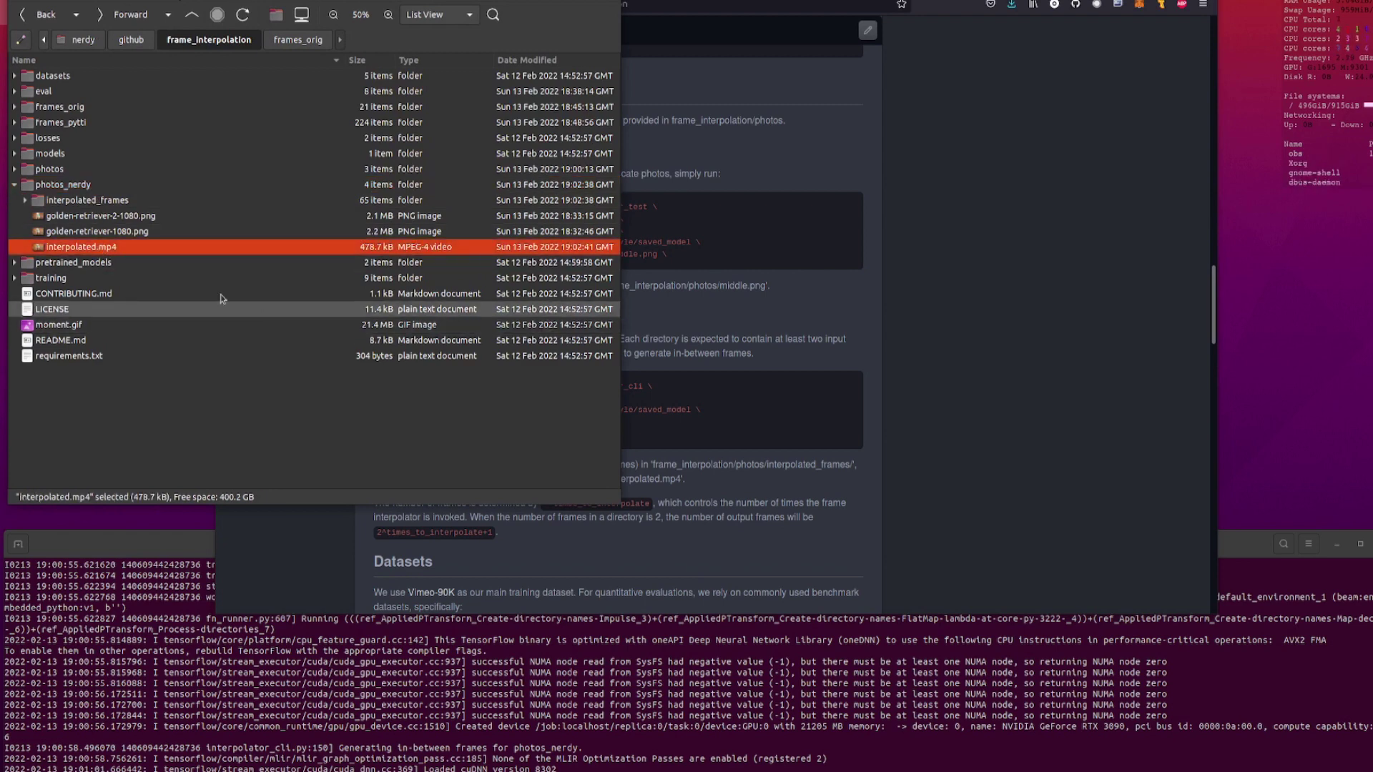
pyautogui.click(25, 201)
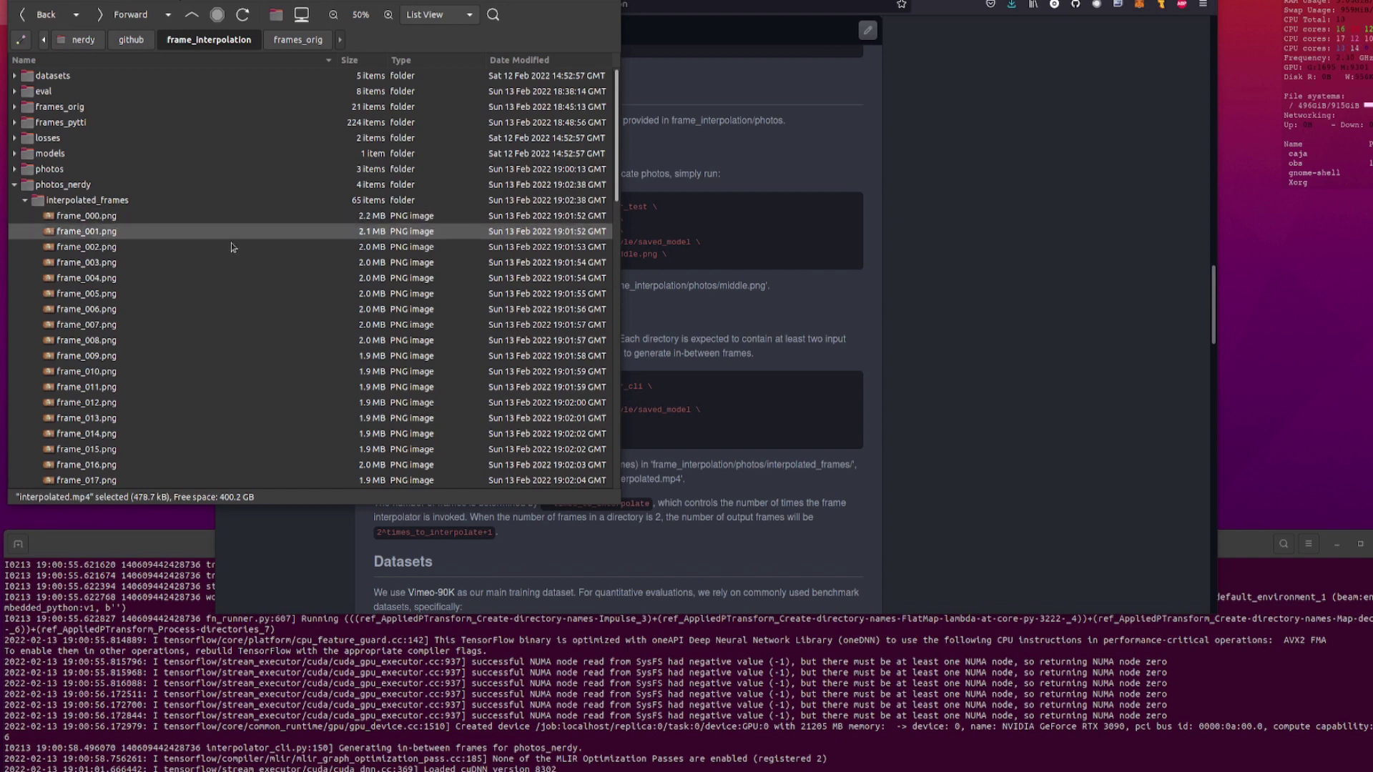
pyautogui.scroll(-10, 236, 301)
pyautogui.scroll(15, 246, 348)
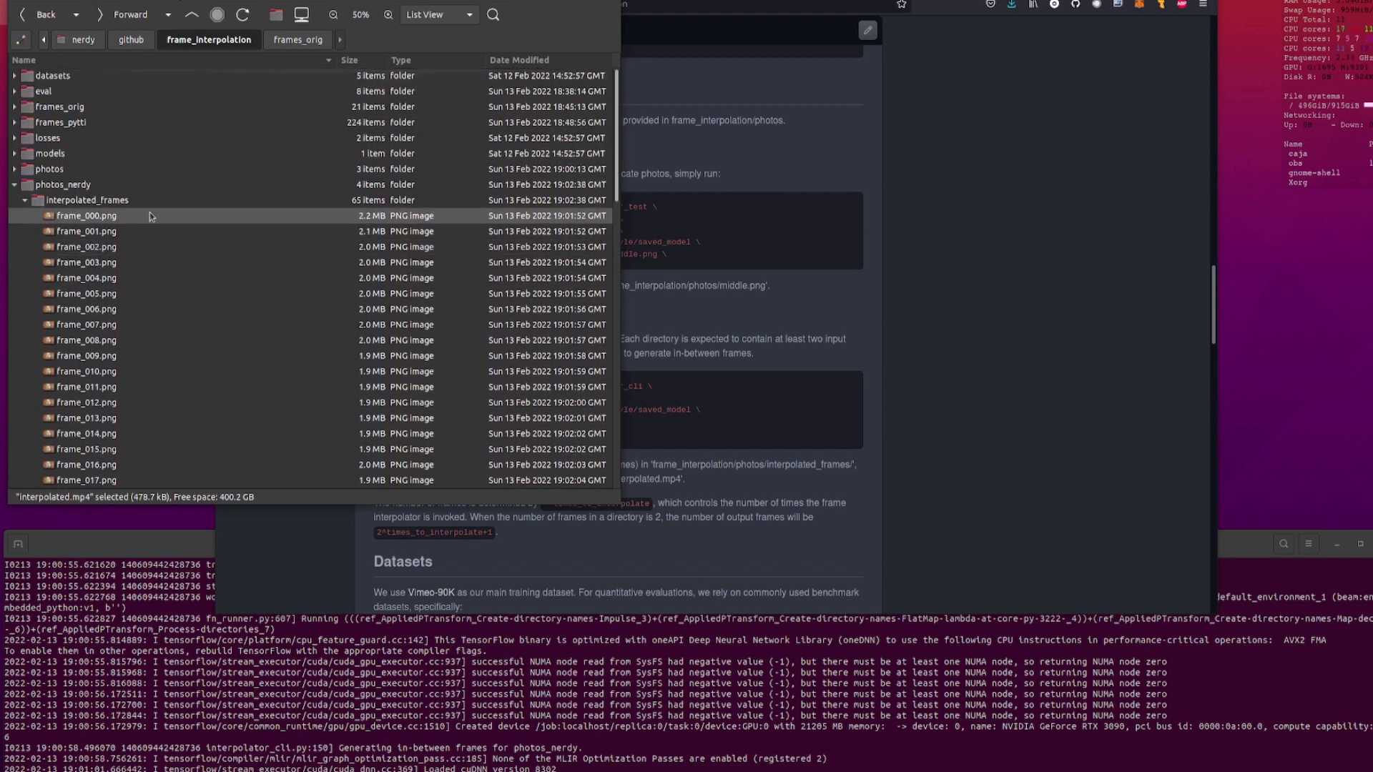
pyautogui.click(28, 203)
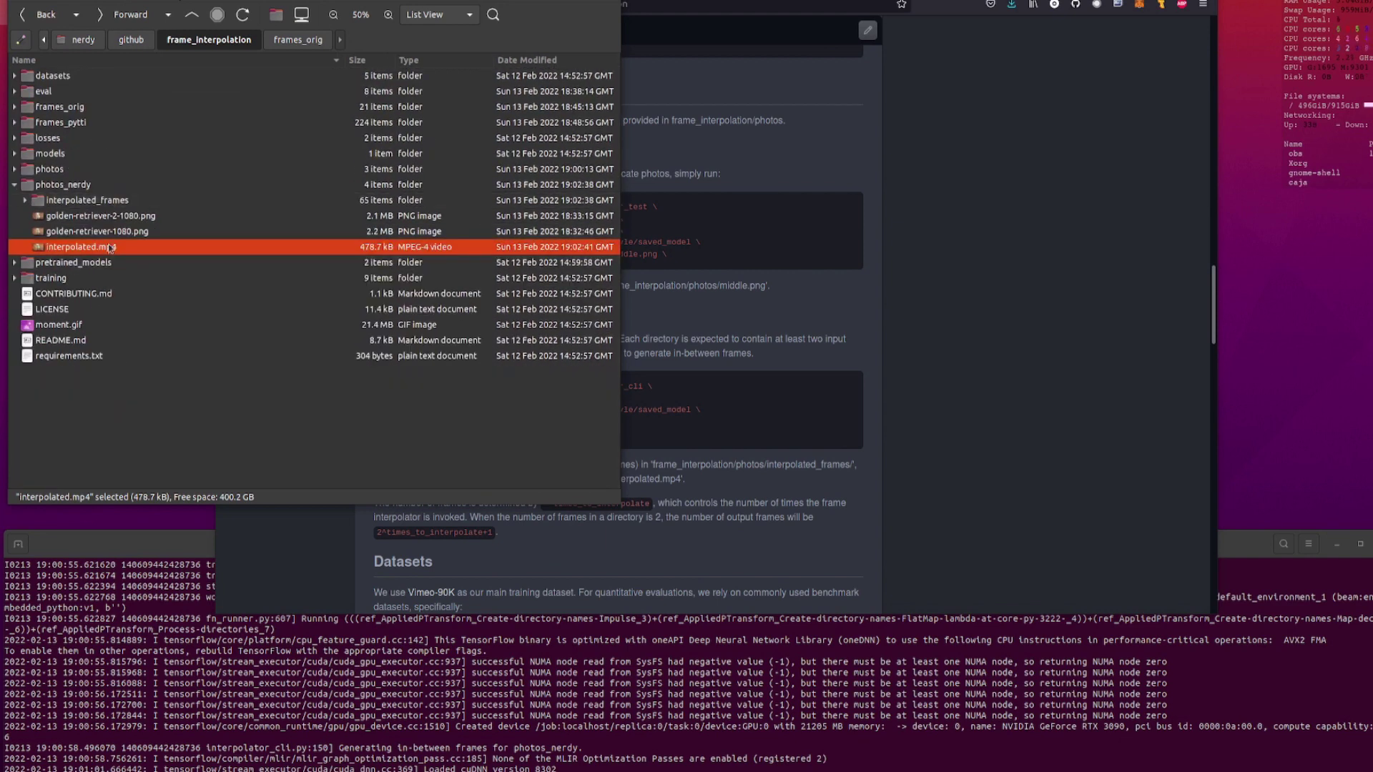
pyautogui.doubleClick(111, 249)
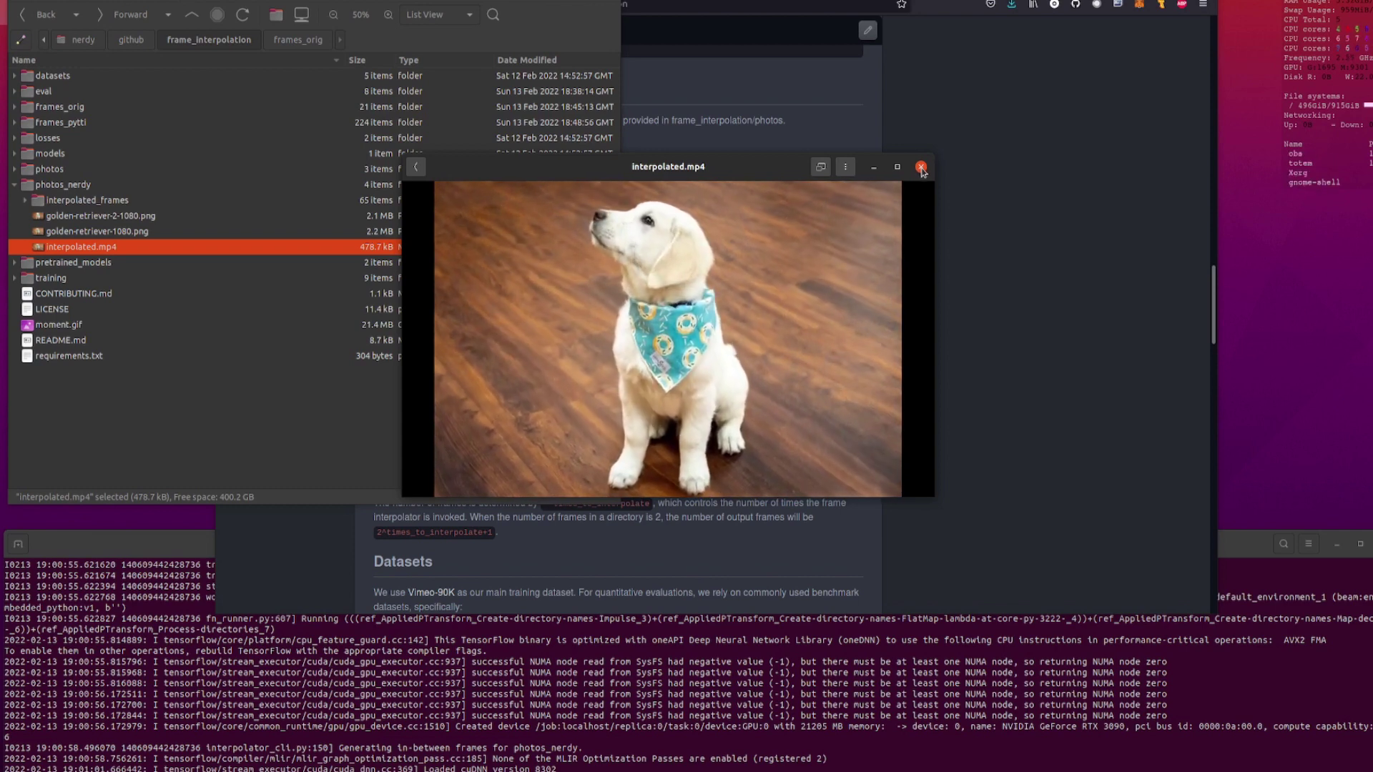
pyautogui.click(921, 167)
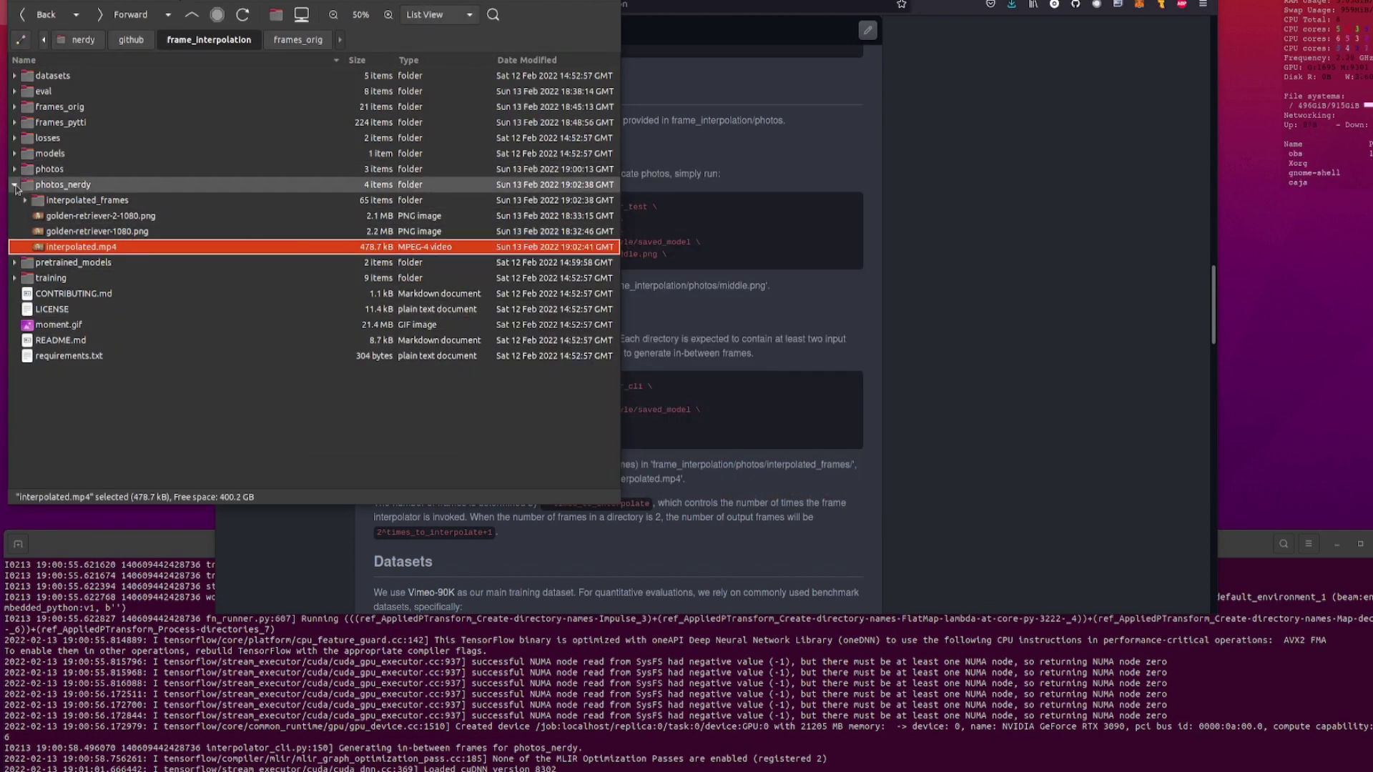
# - Preview the original pytti frames in the frames_orig folder, then fold the folder away
pyautogui.click(14, 185)
pyautogui.click(1027, 361)
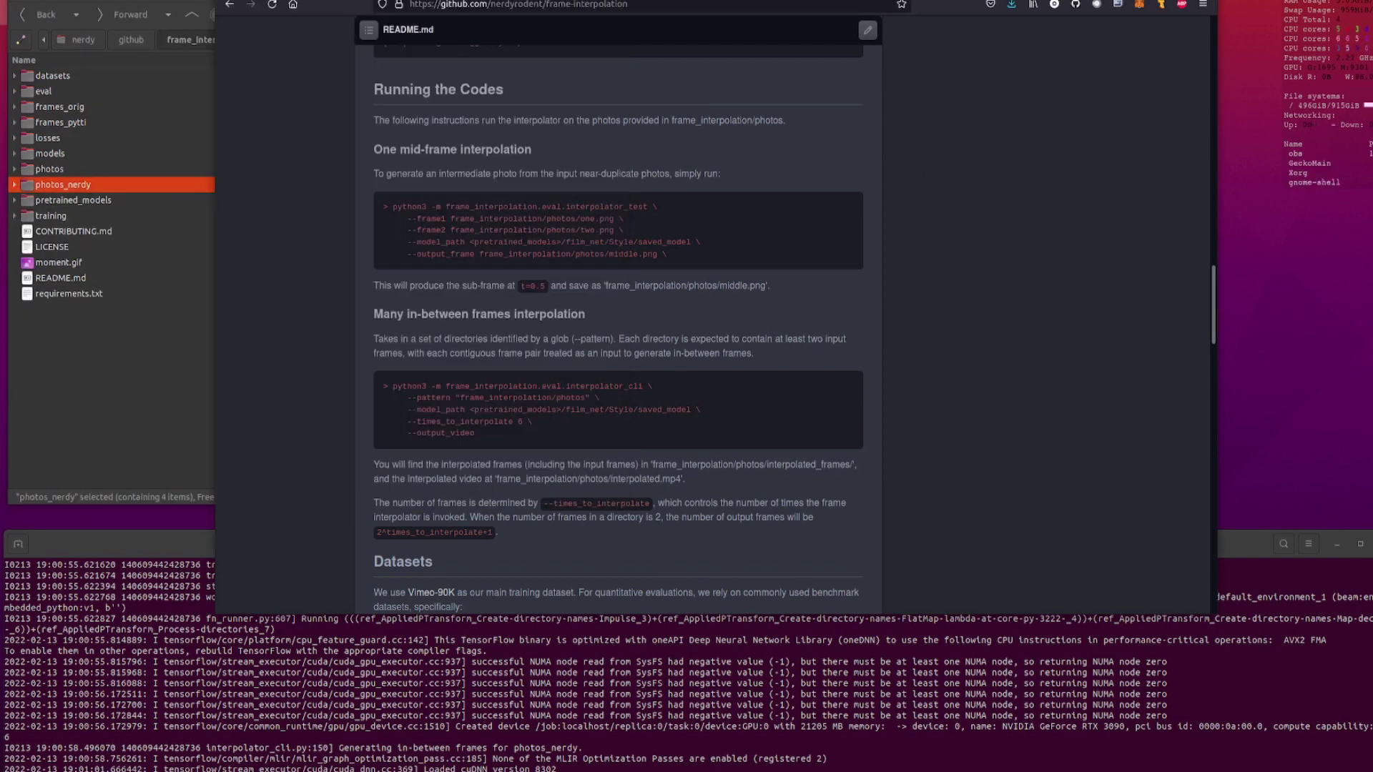
pyautogui.hotkey('alt', 'Tab')
pyautogui.scroll(-3, 450, 293)
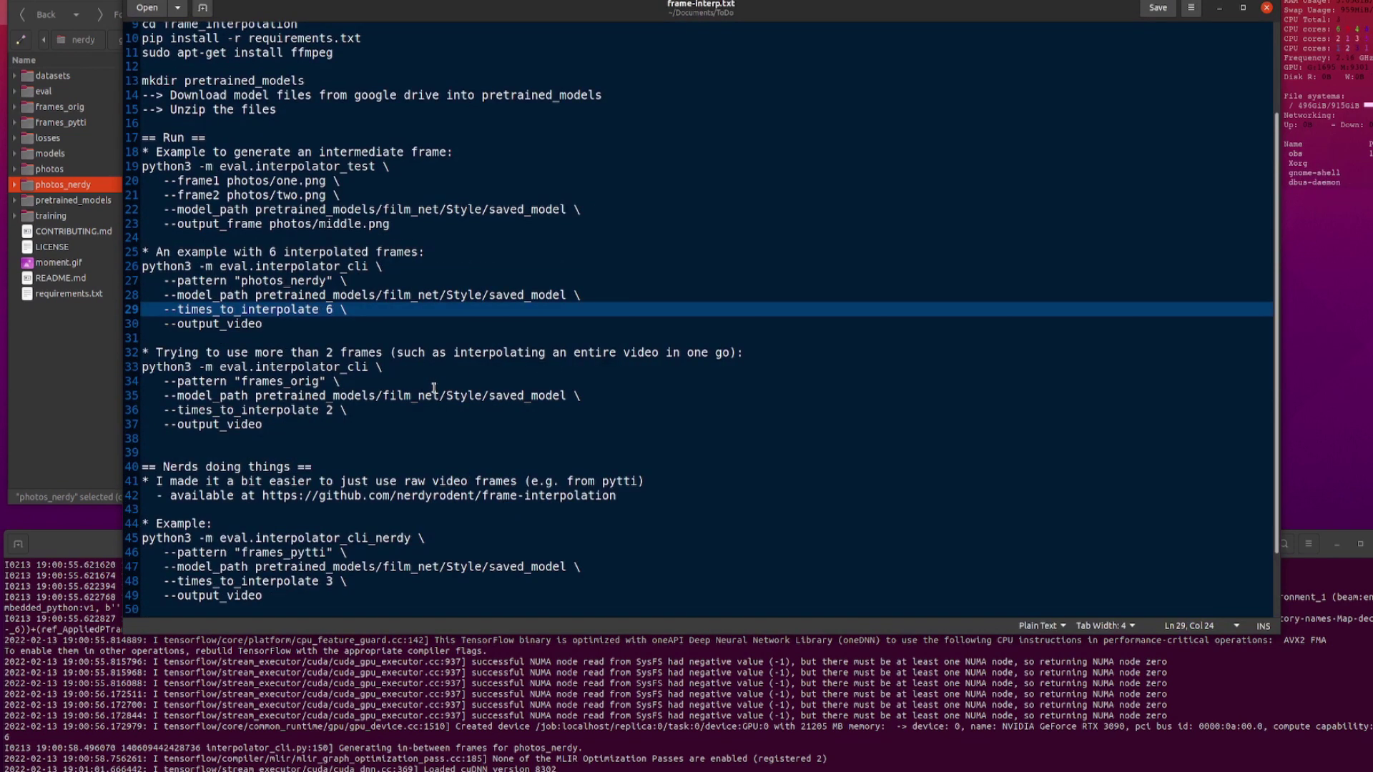
pyautogui.click(14, 108)
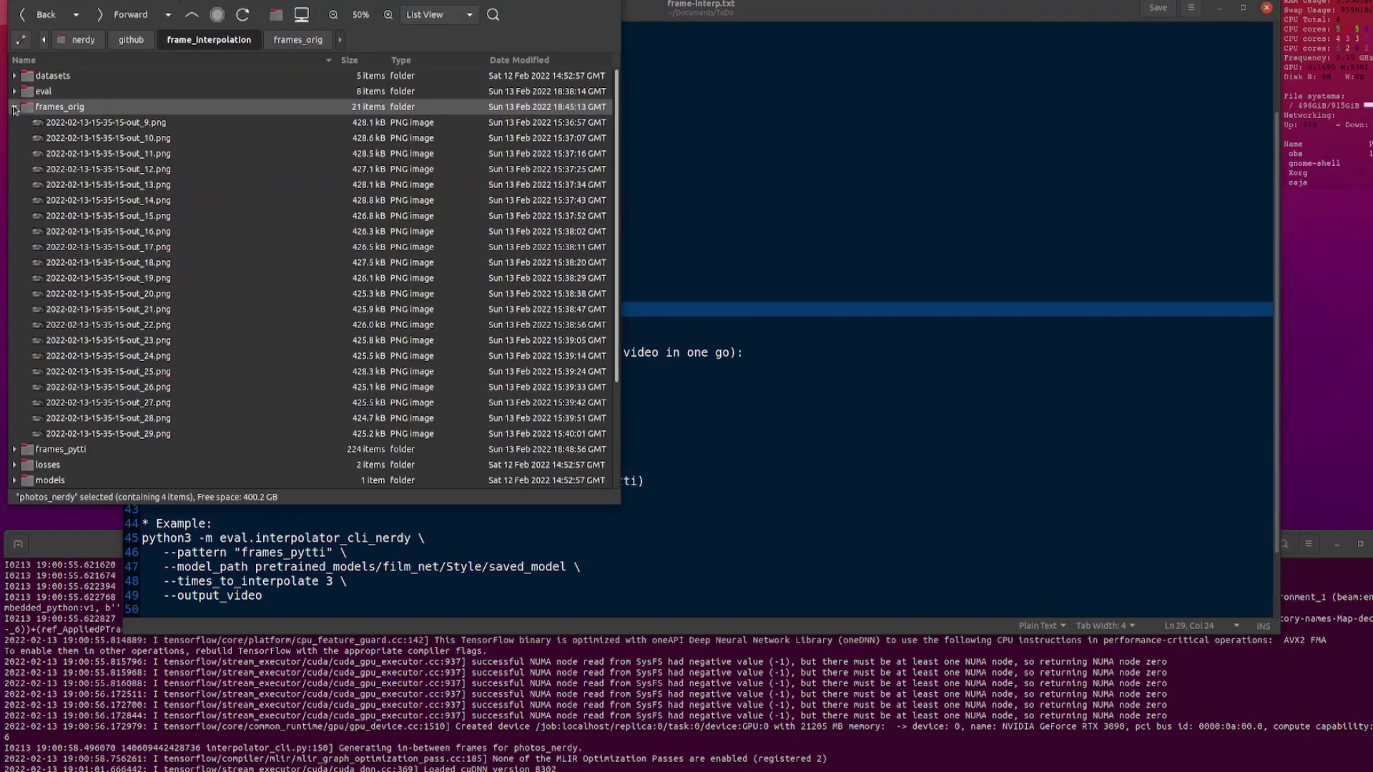
pyautogui.doubleClick(153, 125)
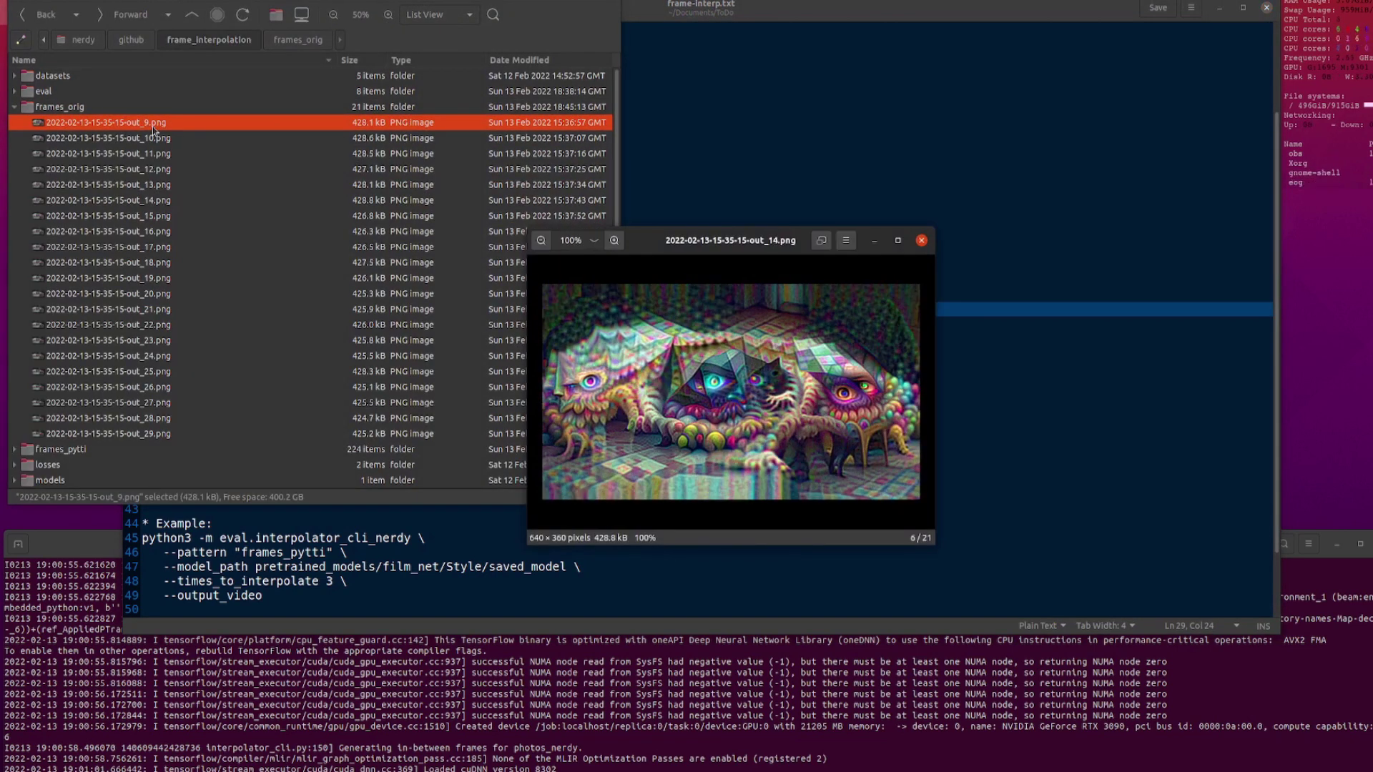
pyautogui.press('Right')
pyautogui.press('Right')
pyautogui.press('Right')
pyautogui.press('Right')
pyautogui.press('Right')
pyautogui.press('Right')
pyautogui.press('Right')
pyautogui.press('Right')
pyautogui.press('Right')
pyautogui.press('Right')
pyautogui.press('Right')
pyautogui.press('Right')
pyautogui.press('Right')
pyautogui.press('Right')
pyautogui.press('Right')
pyautogui.press('Right')
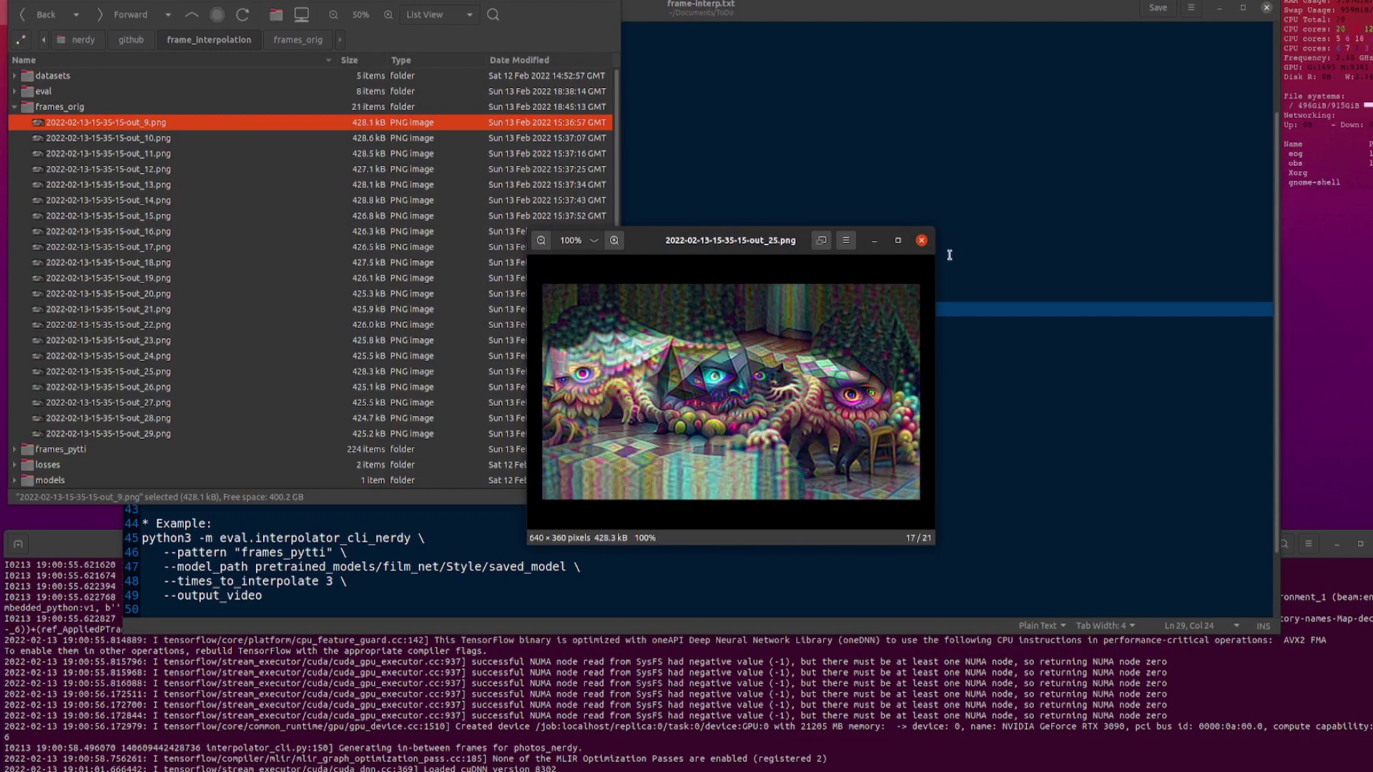
pyautogui.click(923, 241)
pyautogui.press('Left')
pyautogui.press('Left')
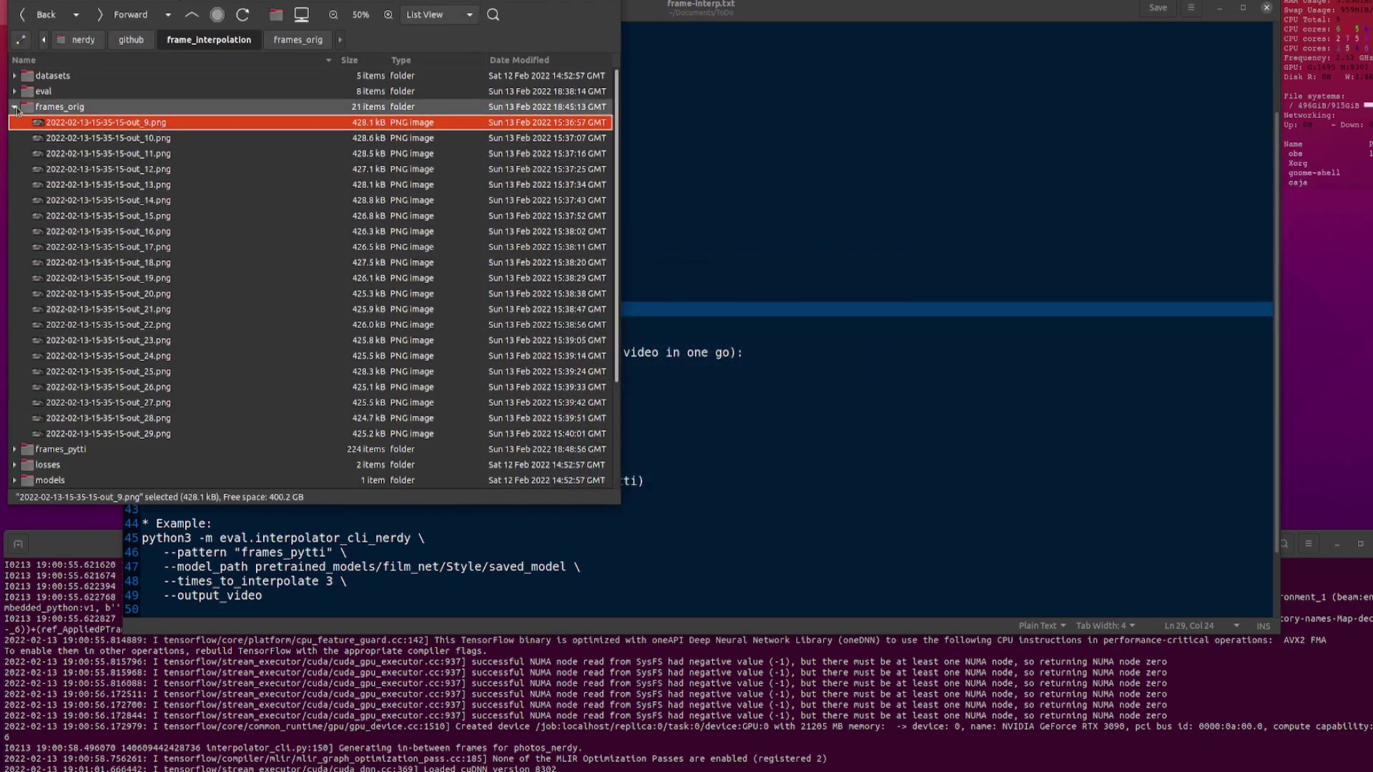
# - Select the full frames_orig interpolator_cli command on lines 33–37 in gedit
pyautogui.moveTo(877, 396); pyautogui.dragTo(877, 386)
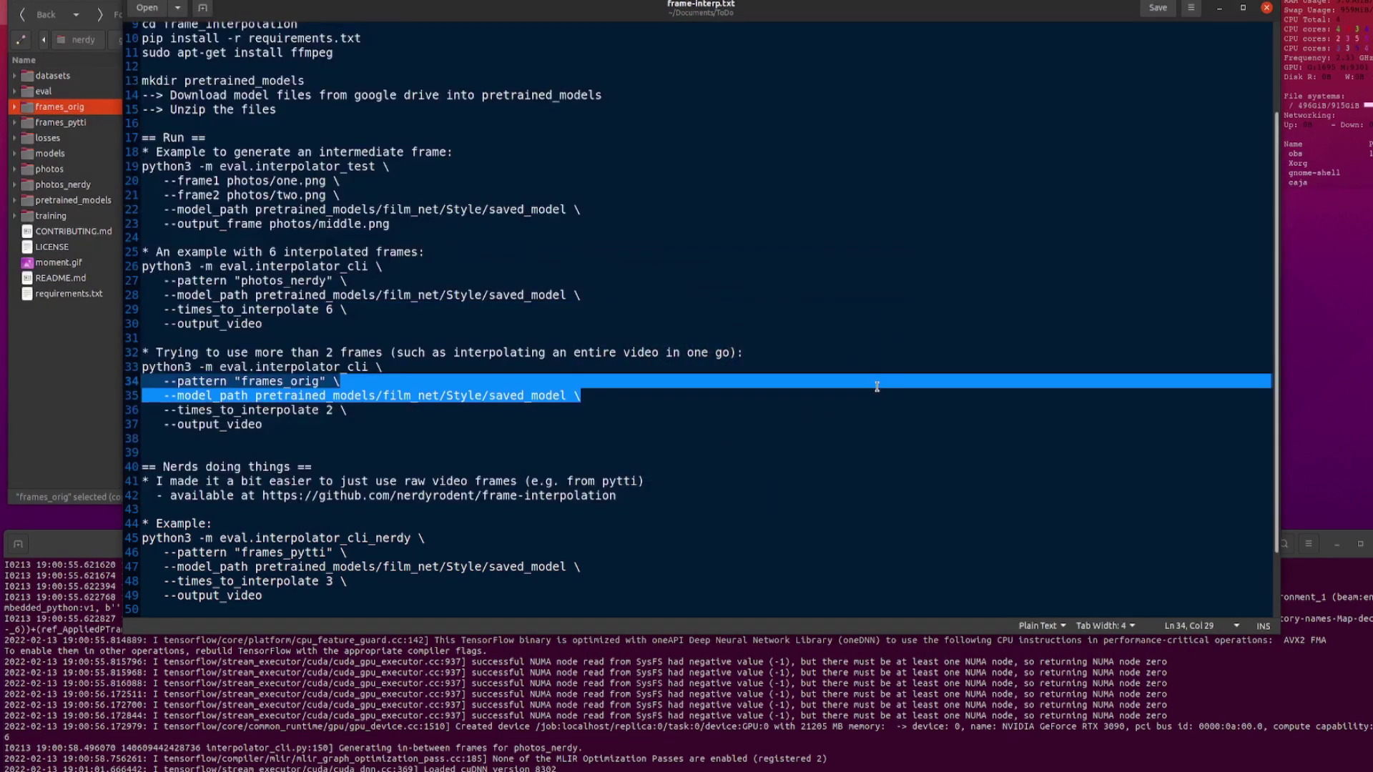
pyautogui.click(277, 427)
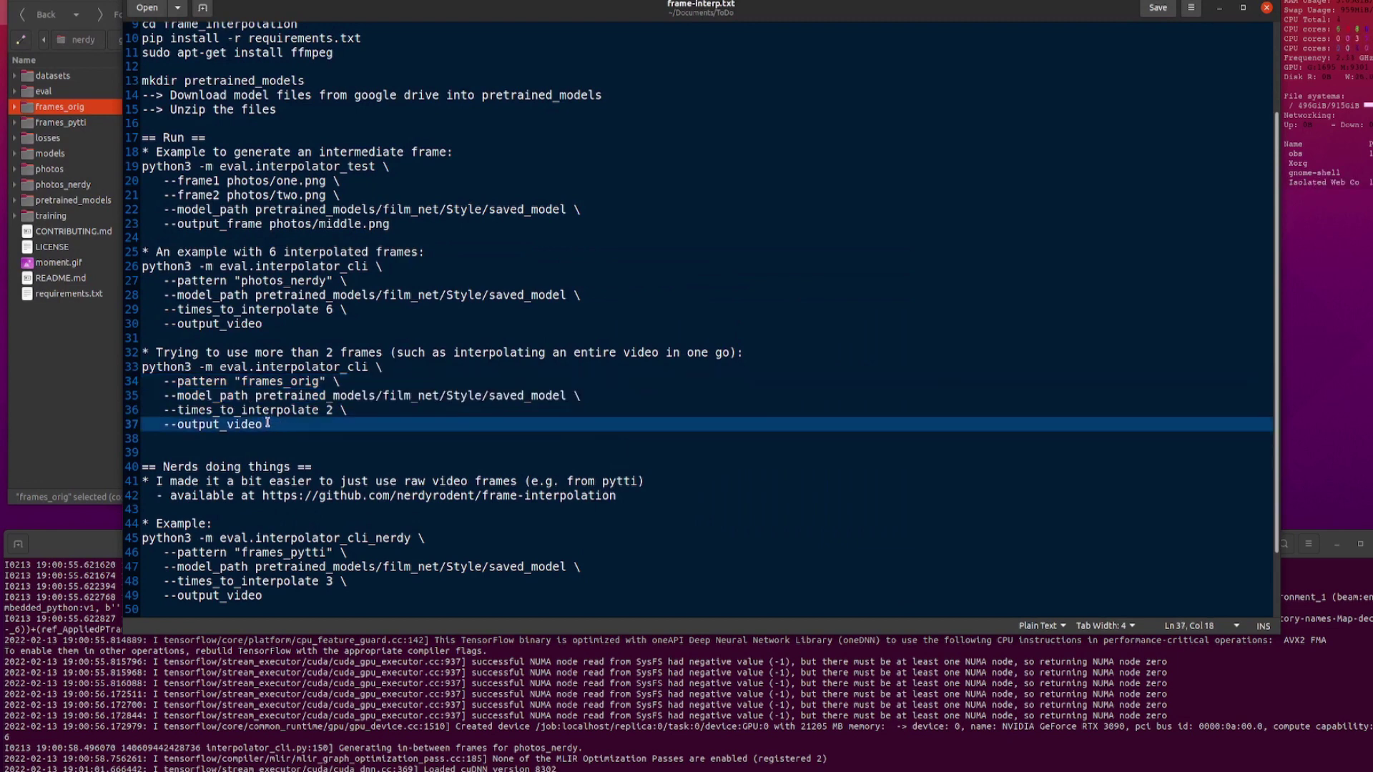
pyautogui.moveTo(268, 423); pyautogui.dragTo(141, 367)
pyautogui.hotkey('ctrl', 'c')
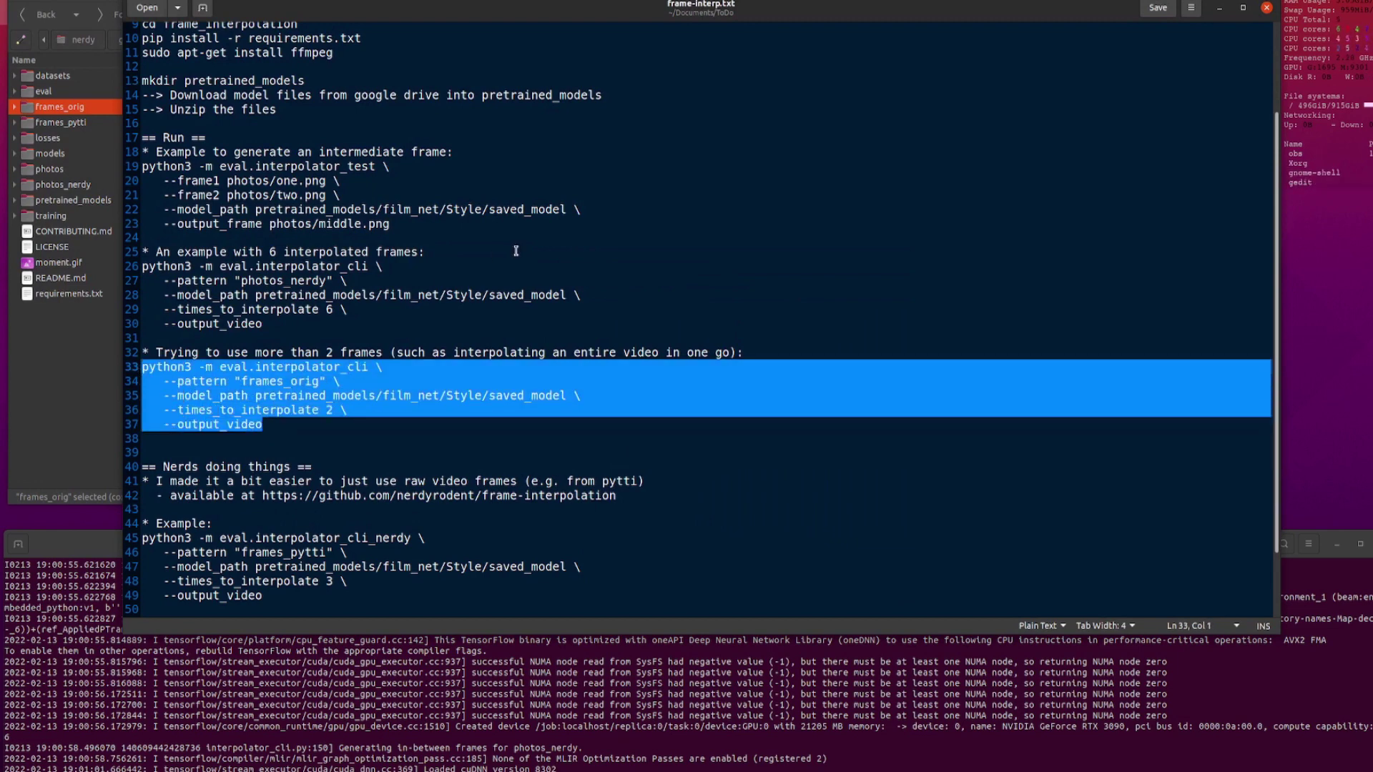
# - Paste the frames_orig interpolator_cli command into the terminal and run it
pyautogui.rightClick(781, 581)
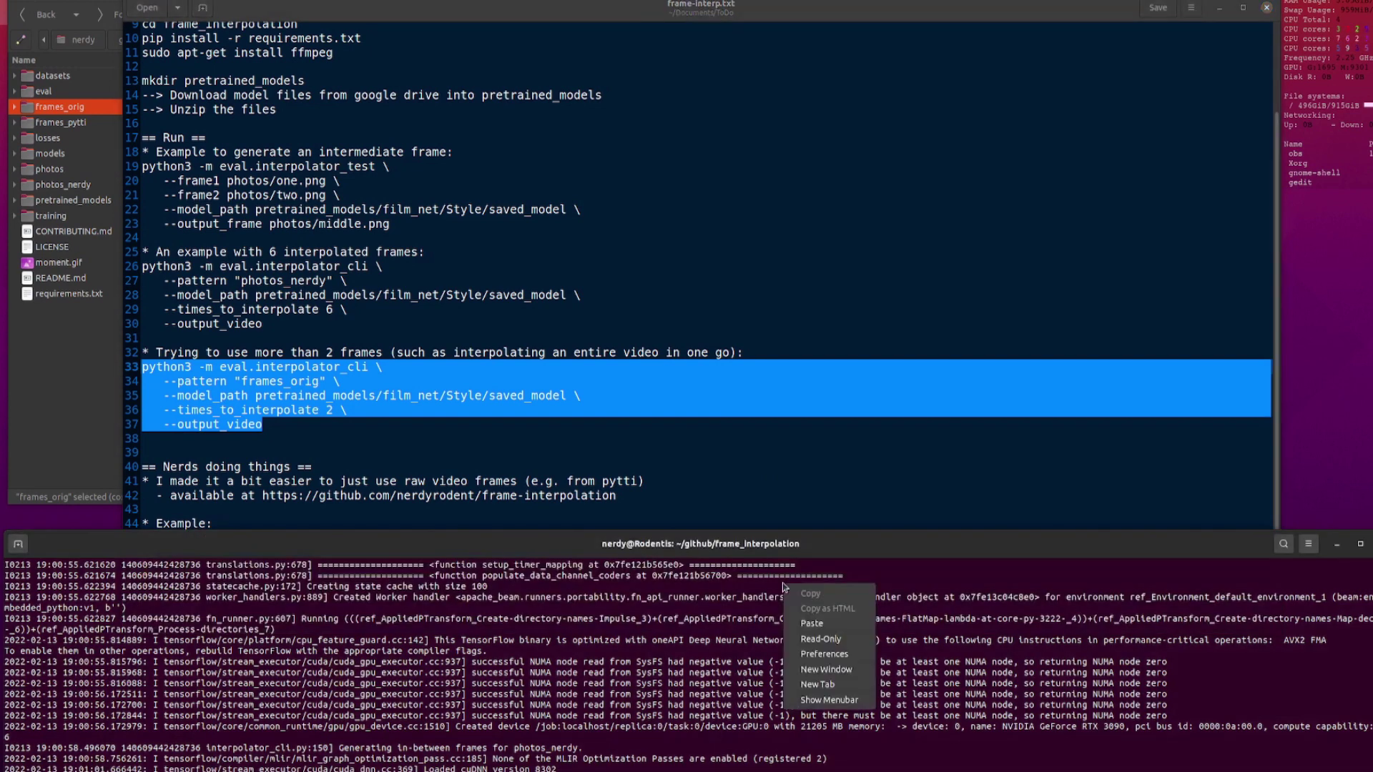
pyautogui.click(833, 630)
pyautogui.press('Return')
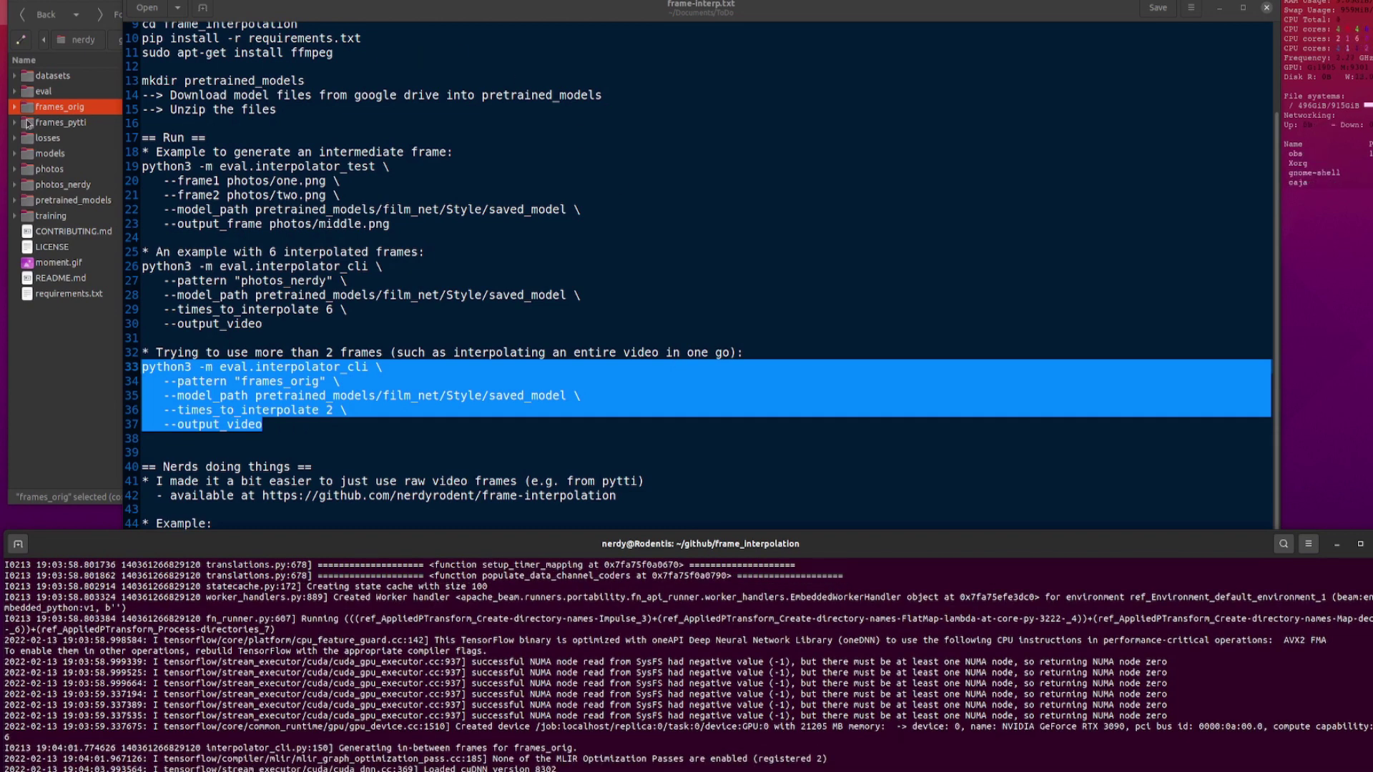
# - Check the new 81-item interpolated_frames in frames_orig, play the 2.4 MB interpolated.mp4, then collapse the folder
pyautogui.click(14, 108)
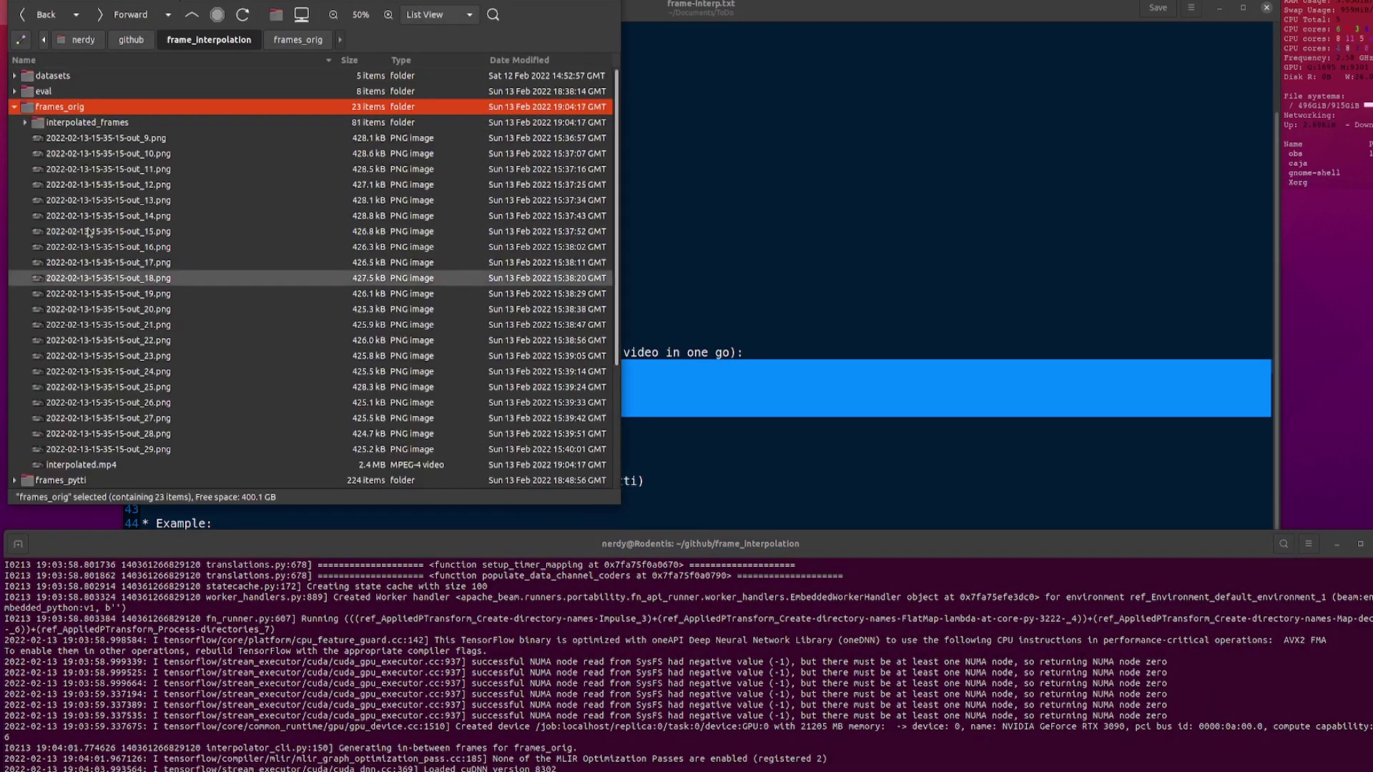
pyautogui.click(113, 465)
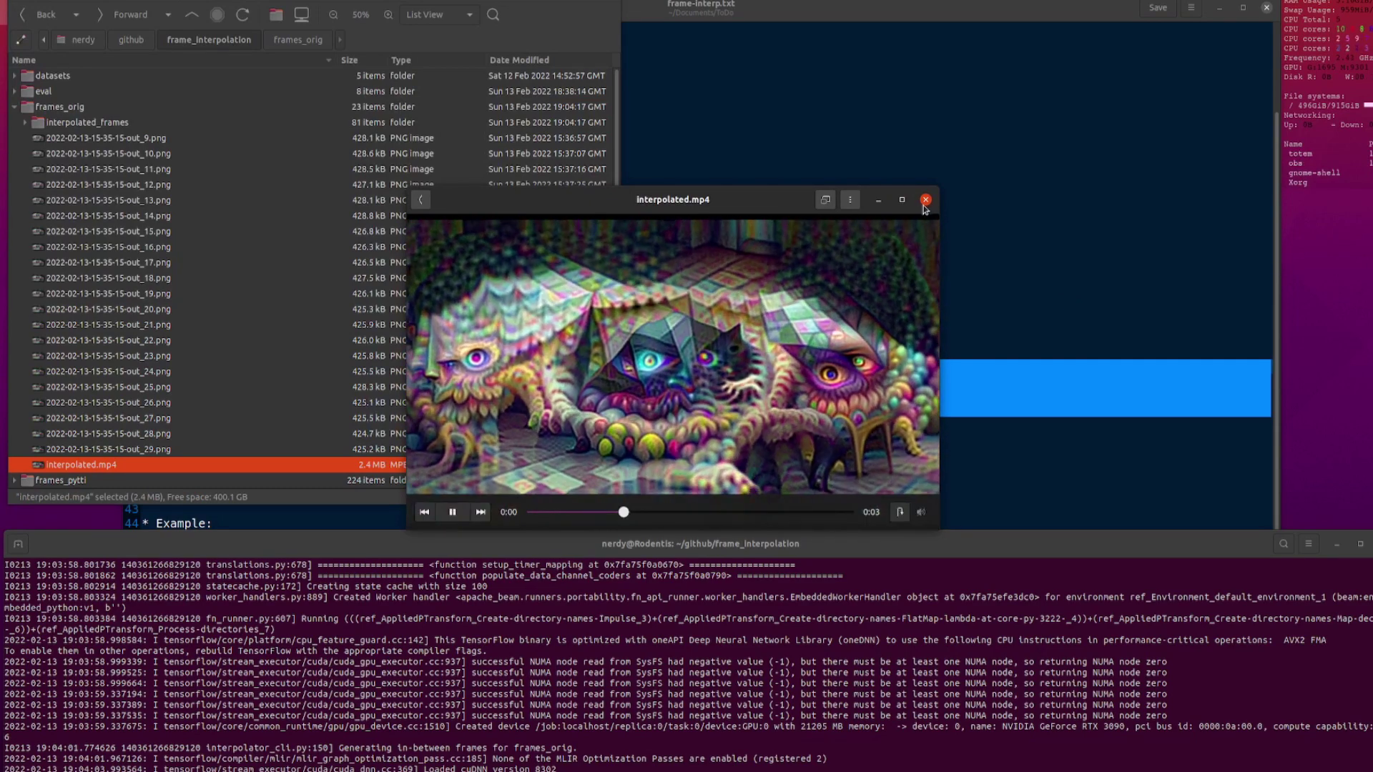
pyautogui.click(924, 201)
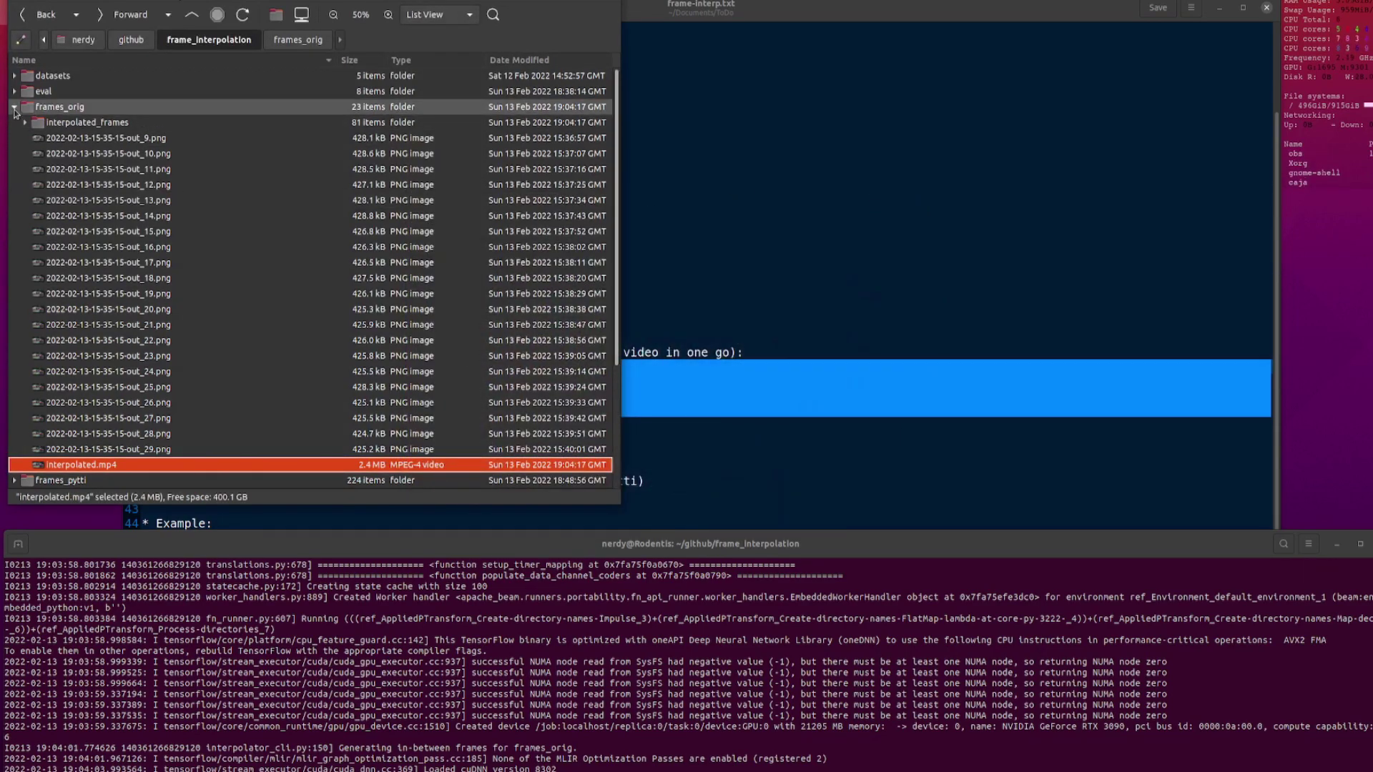
pyautogui.click(15, 110)
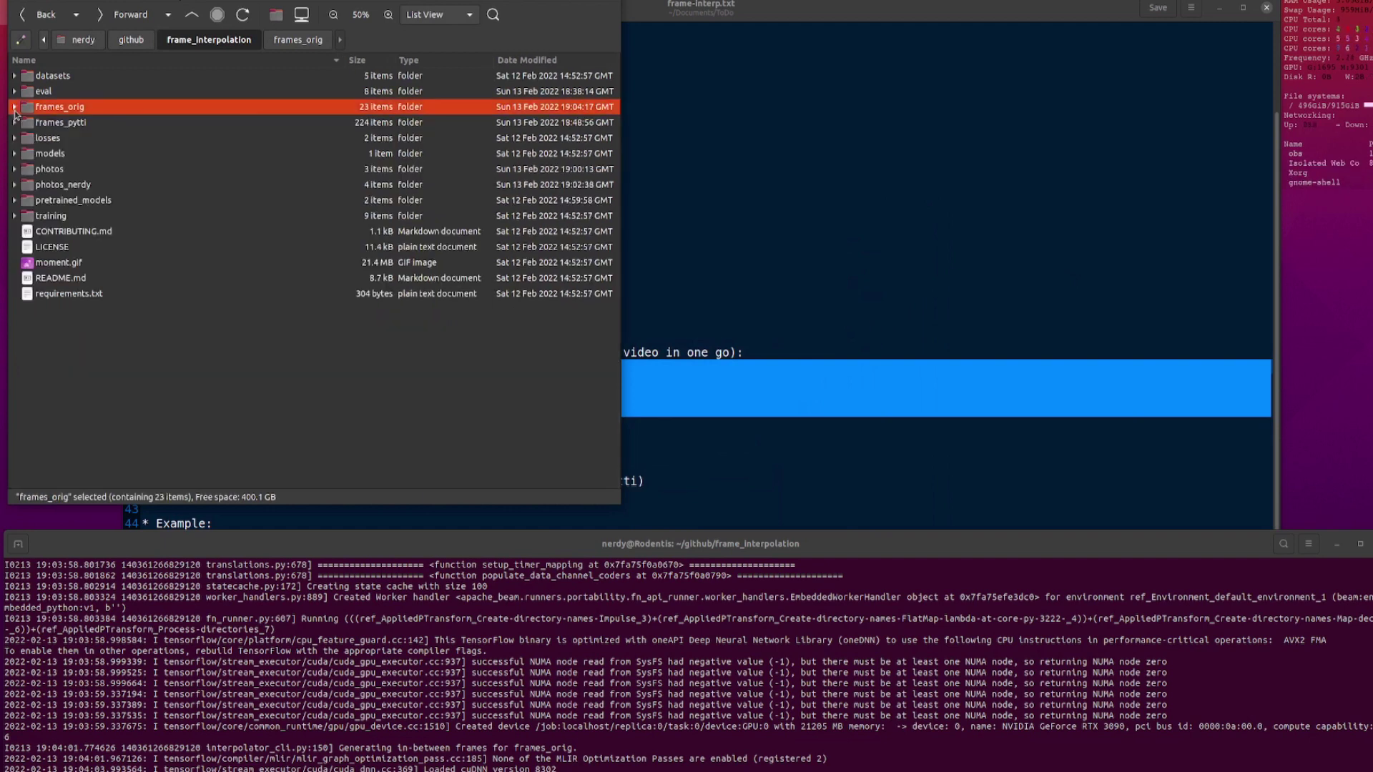
# - Scroll through the frame-interpolation fork's GitHub README, then put the caret on Example line 44 in the notes
pyautogui.click(803, 366)
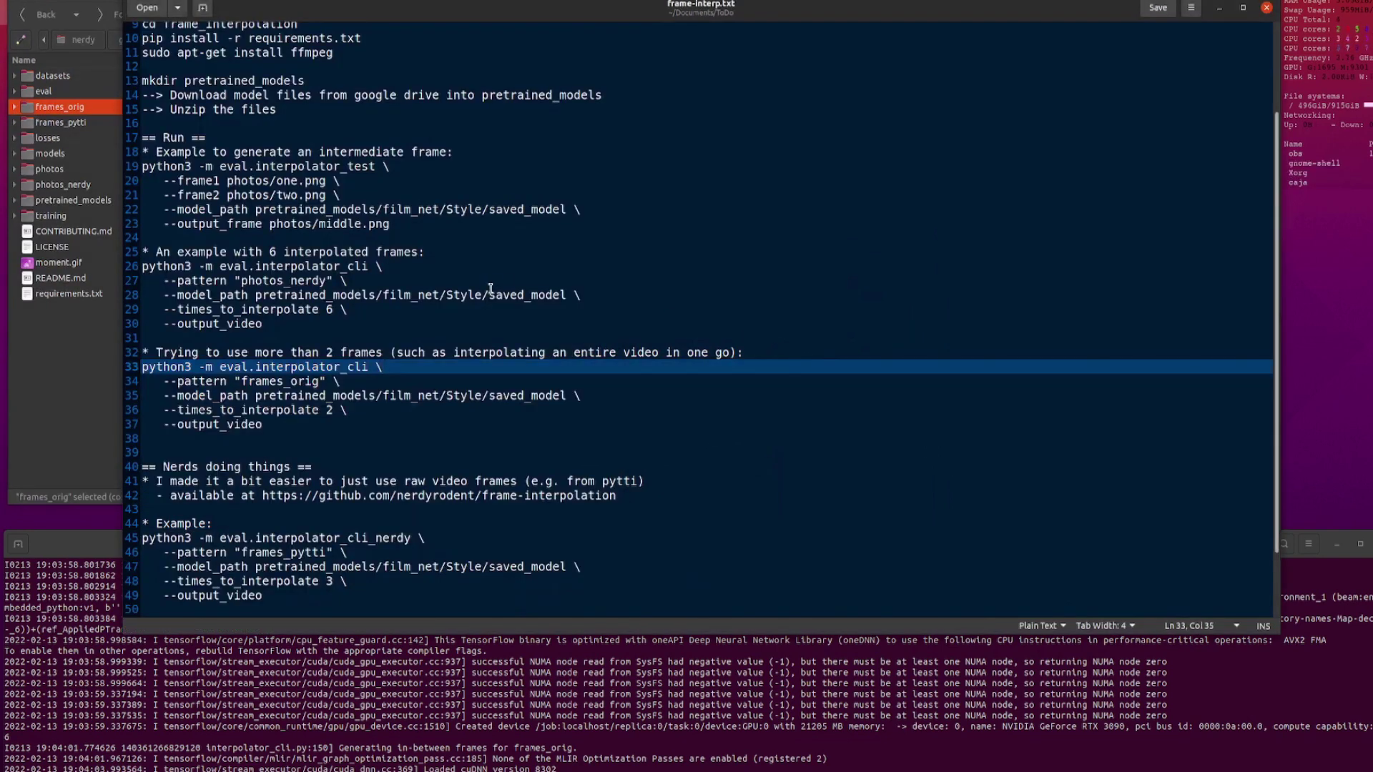
pyautogui.scroll(-2, 488, 289)
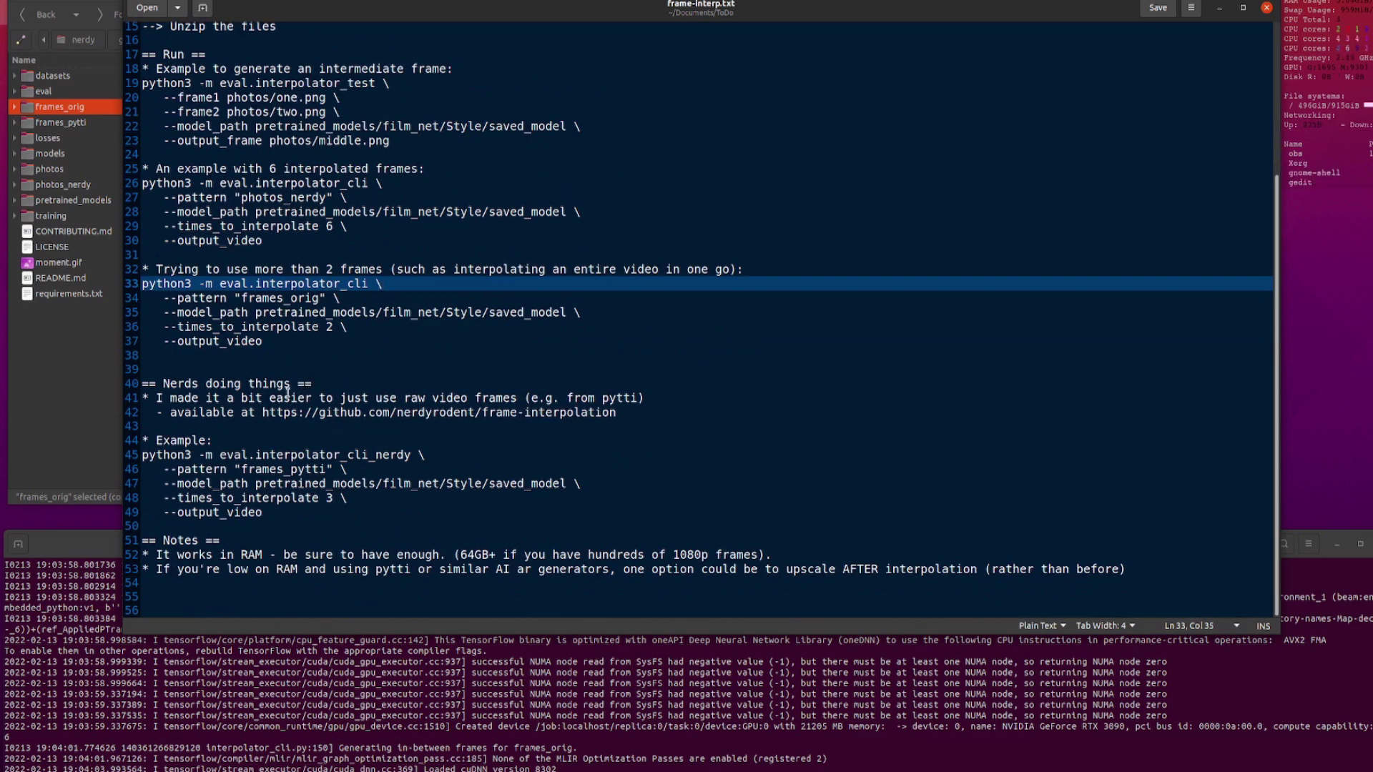
pyautogui.hotkey('alt', 'Tab')
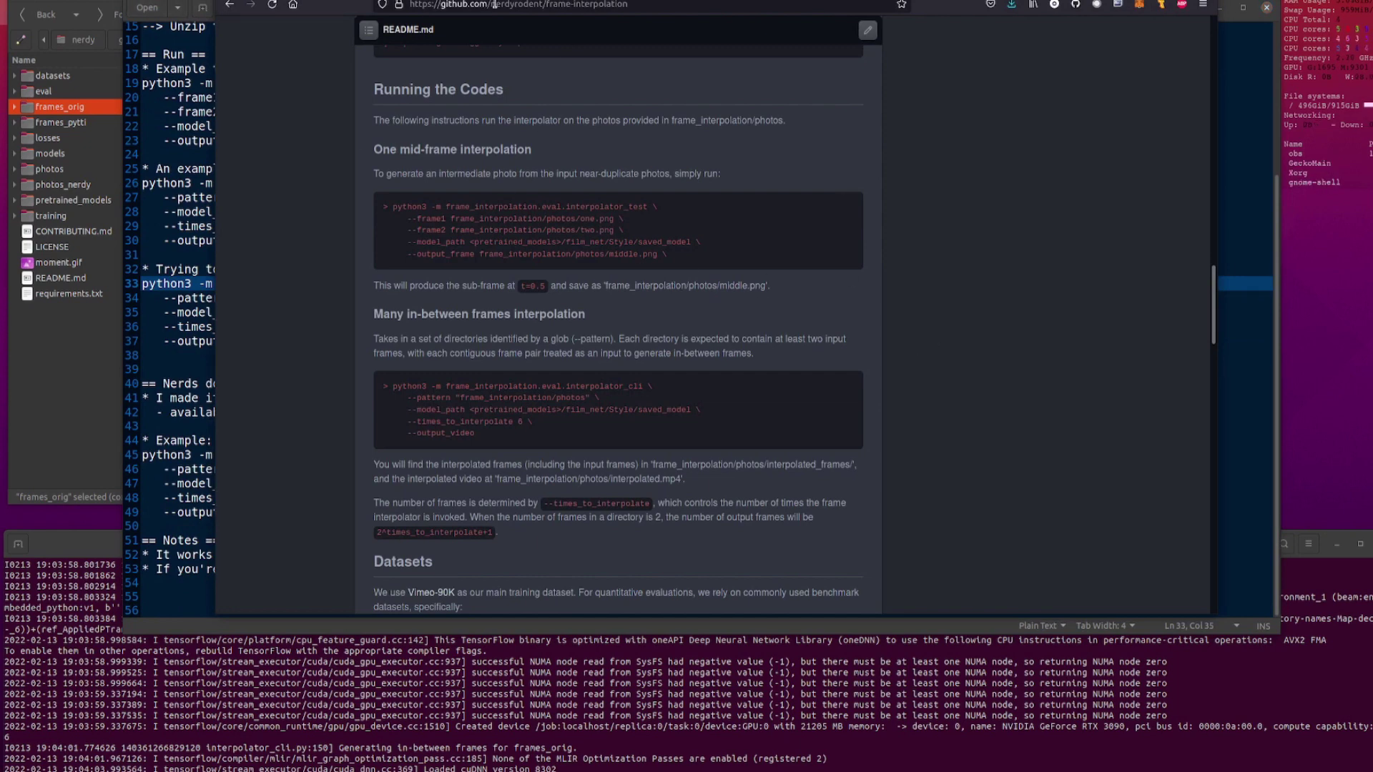
pyautogui.moveTo(1213, 317); pyautogui.dragTo(1214, 68)
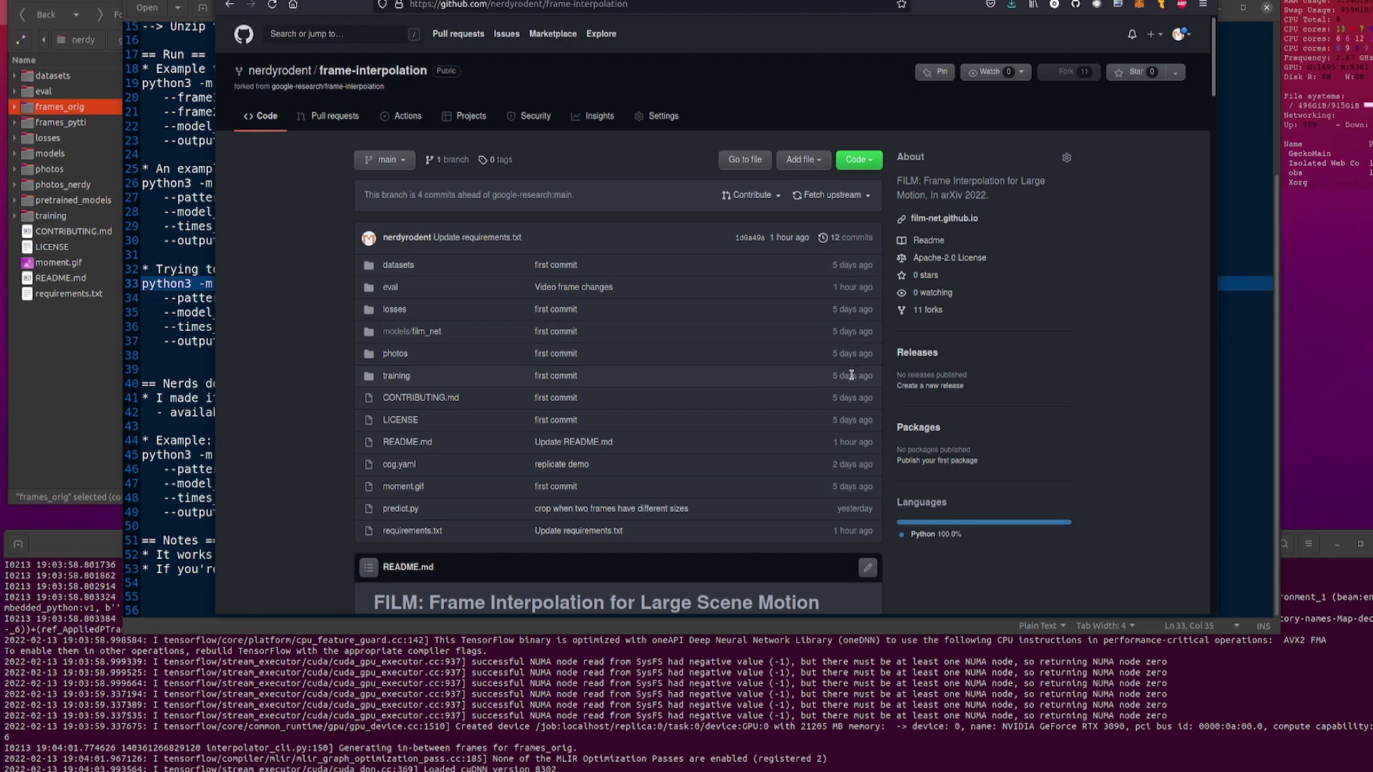
pyautogui.scroll(-4, 738, 343)
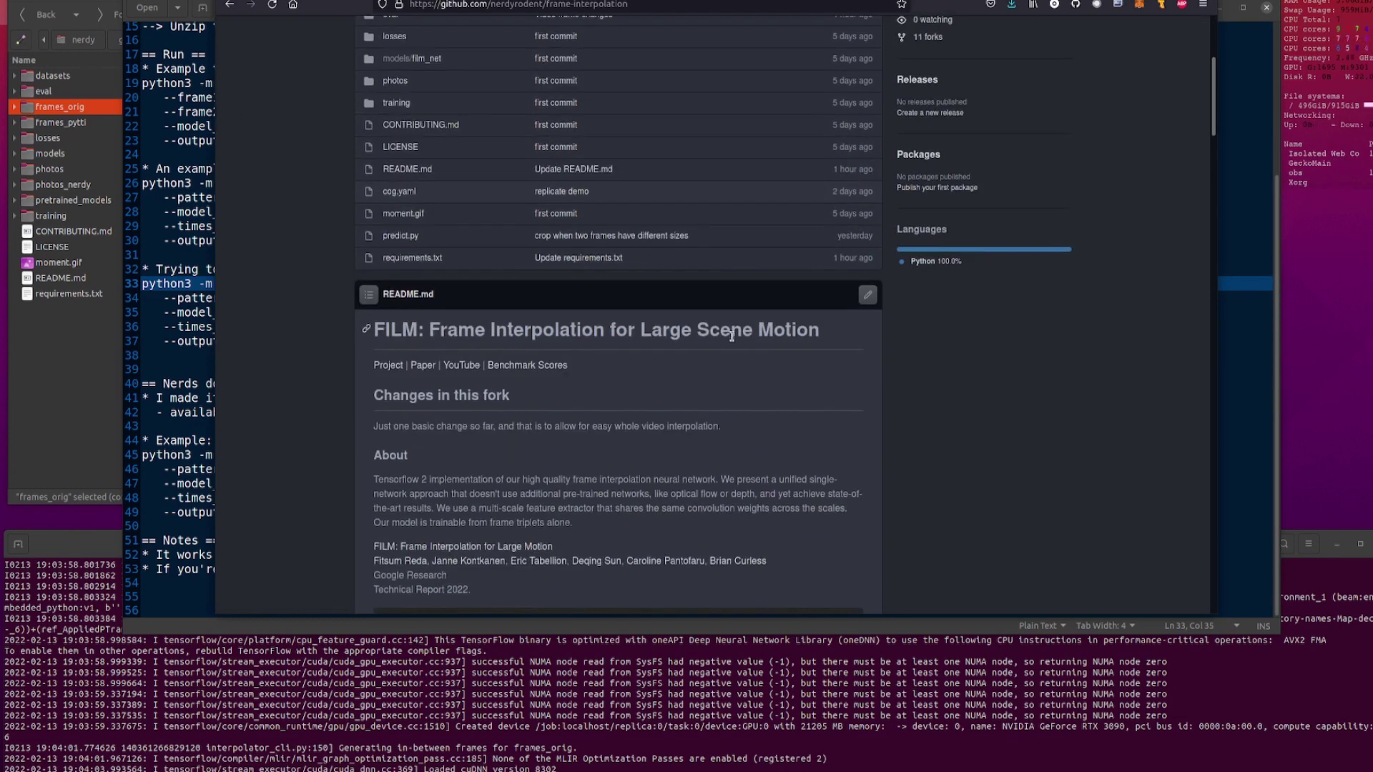
pyautogui.scroll(-2, 730, 336)
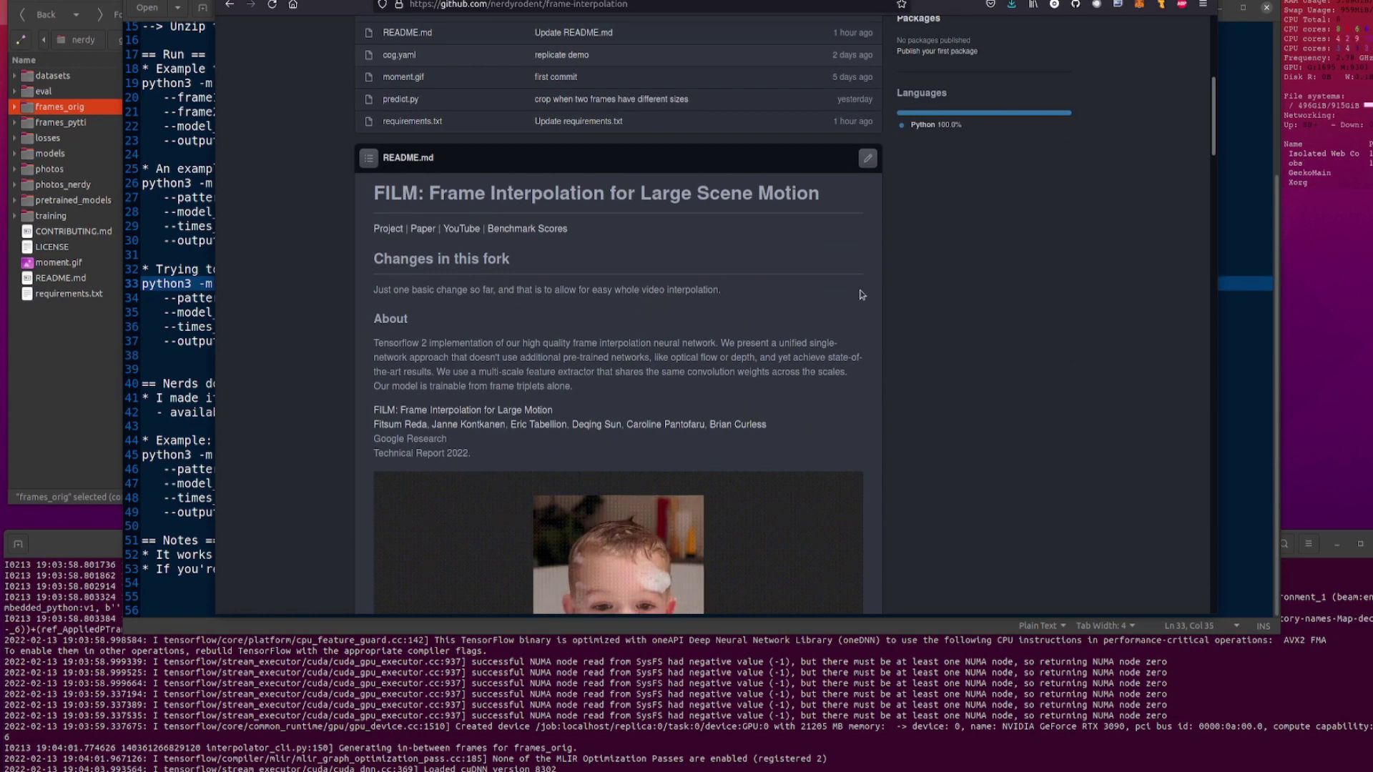
pyautogui.scroll(-5, 866, 301)
pyautogui.scroll(-15, 892, 339)
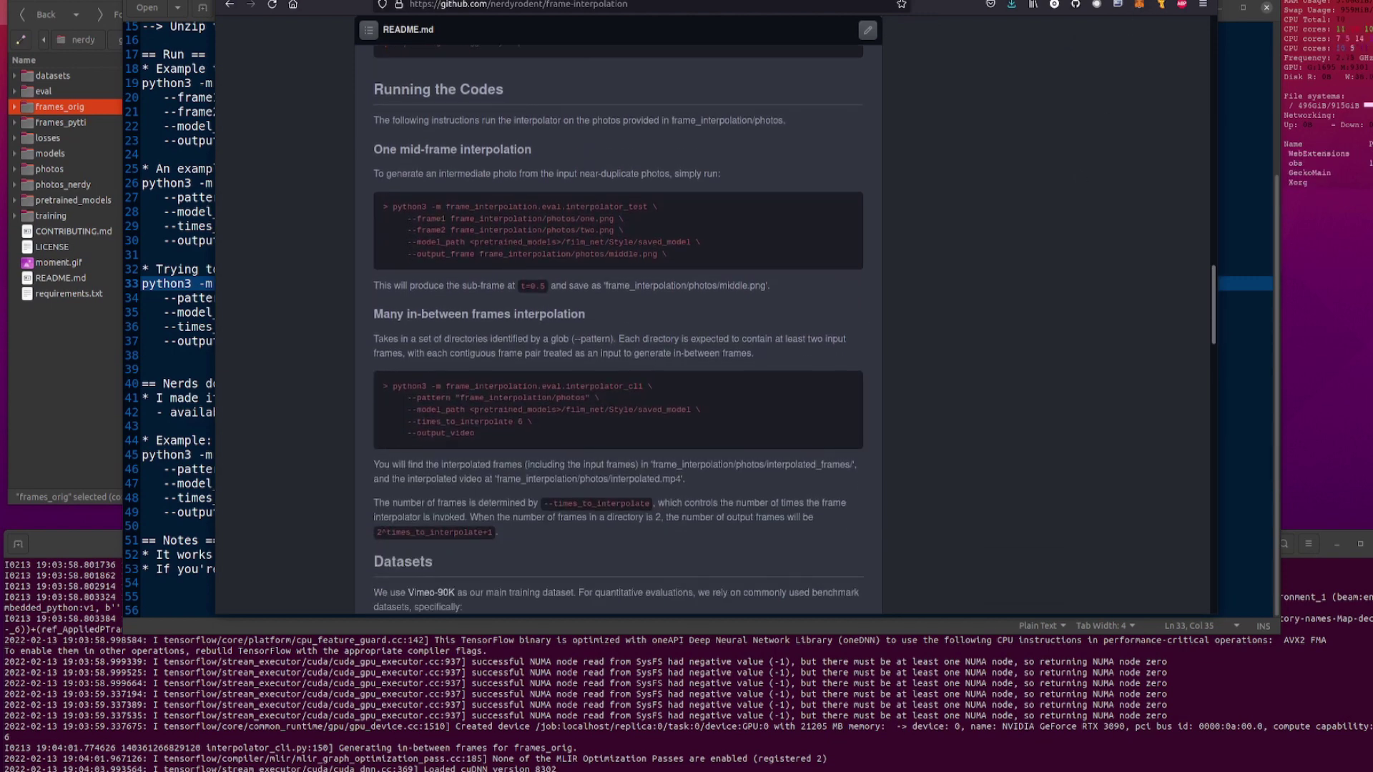
pyautogui.click(1230, 8)
pyautogui.click(458, 440)
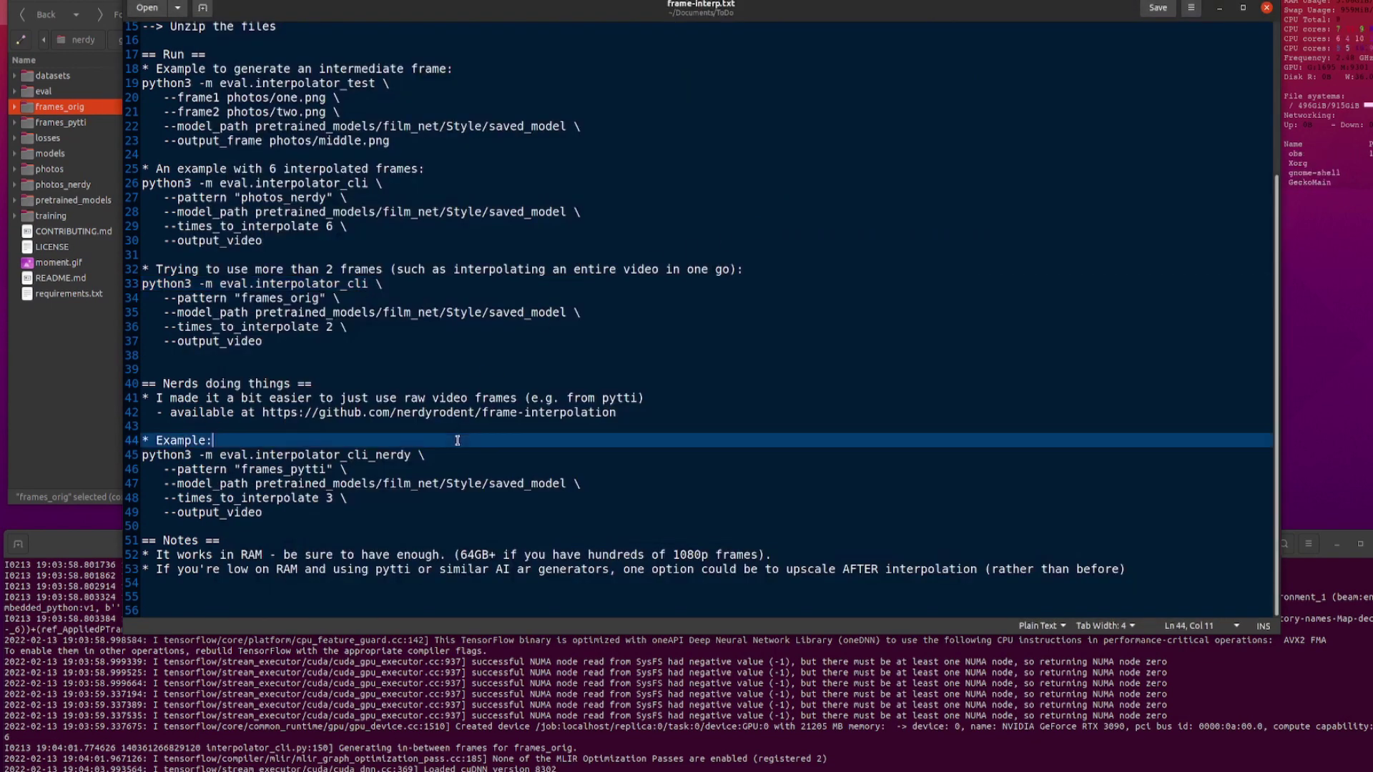
# - Step through the 224 frames_pytti PNG frames in Image Viewer, then collapse the folder
pyautogui.click(15, 123)
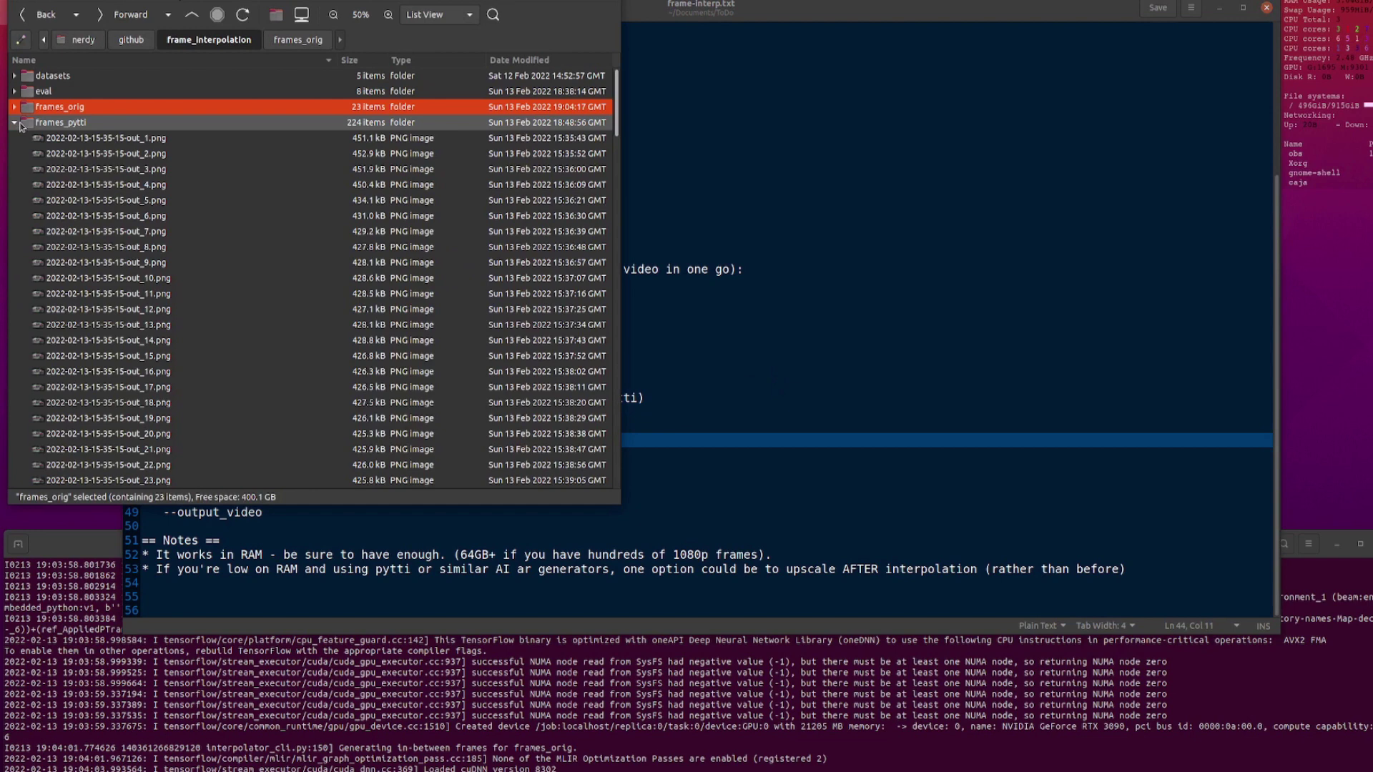
pyautogui.doubleClick(83, 138)
pyautogui.press('Right')
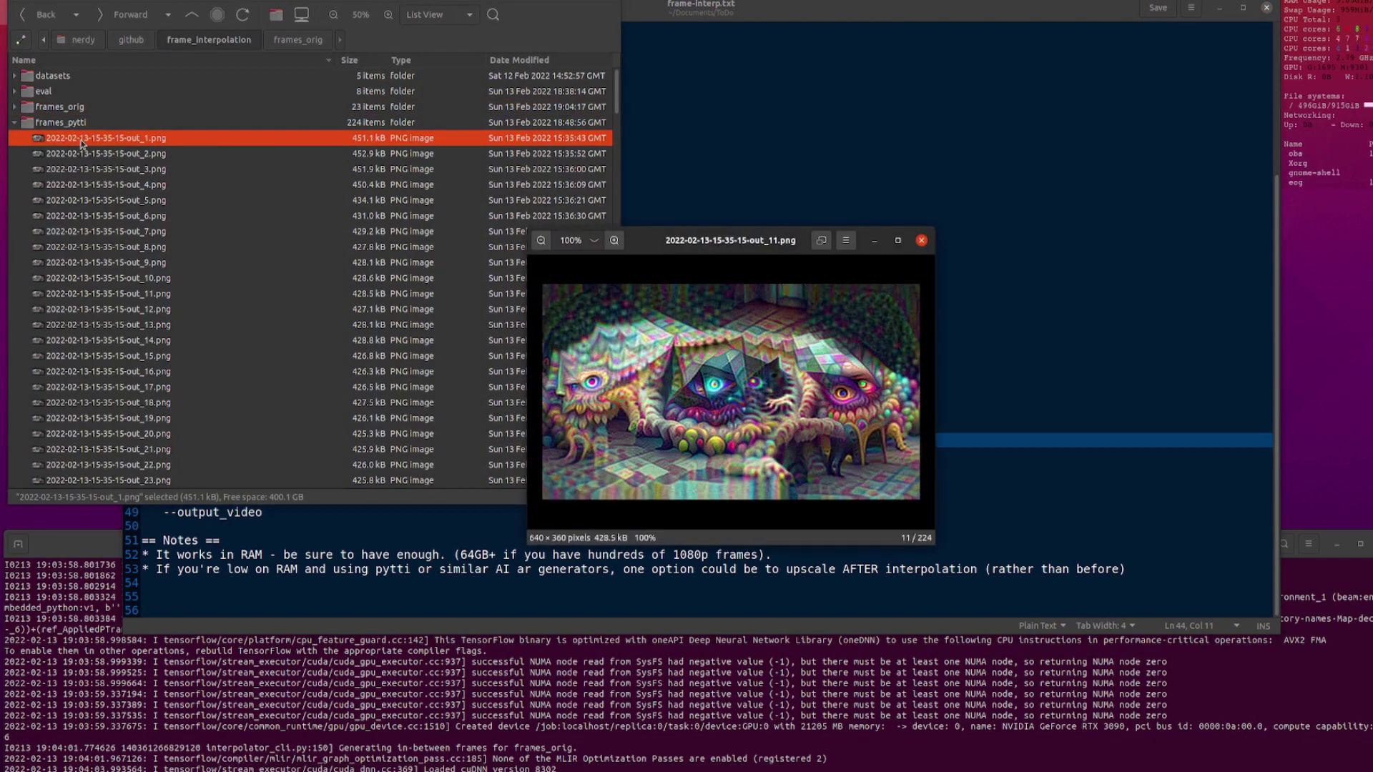
pyautogui.press('Right')
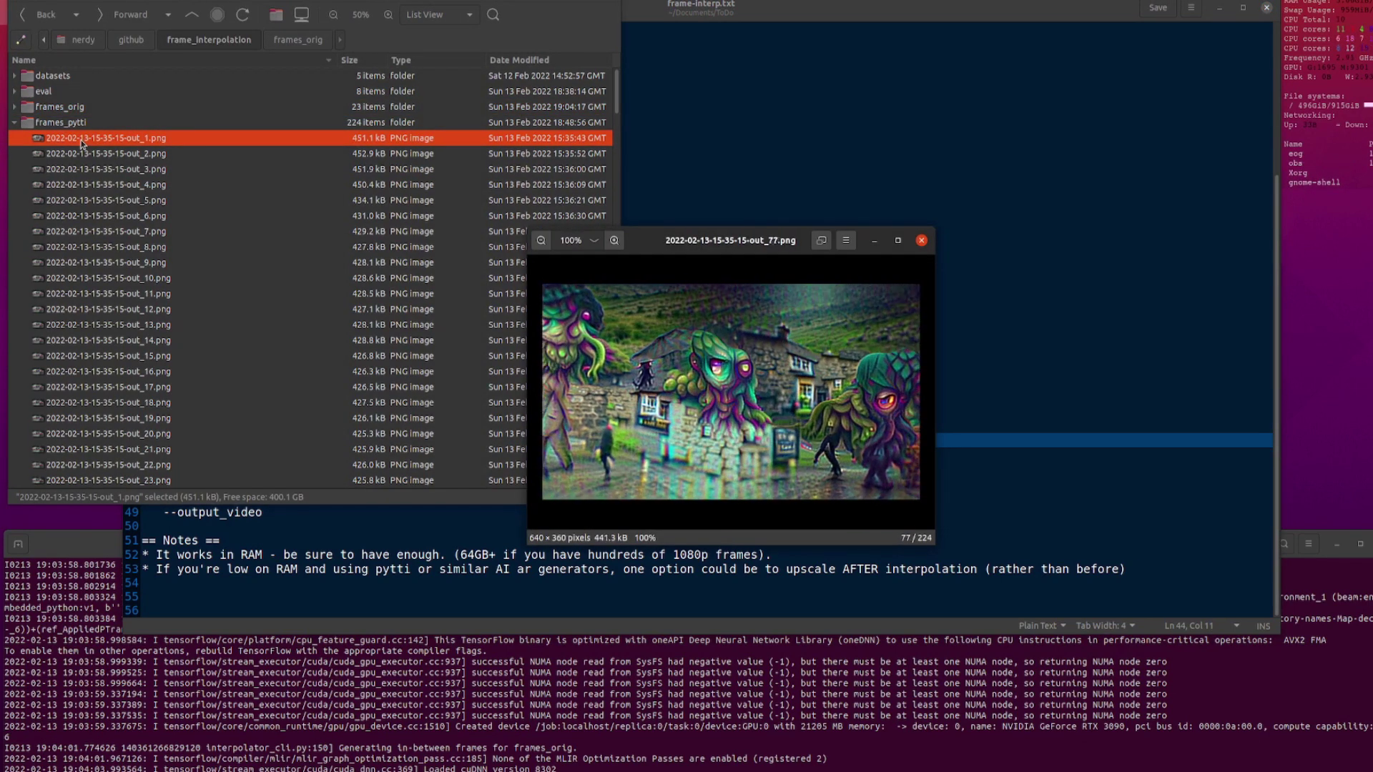
pyautogui.press('Right')
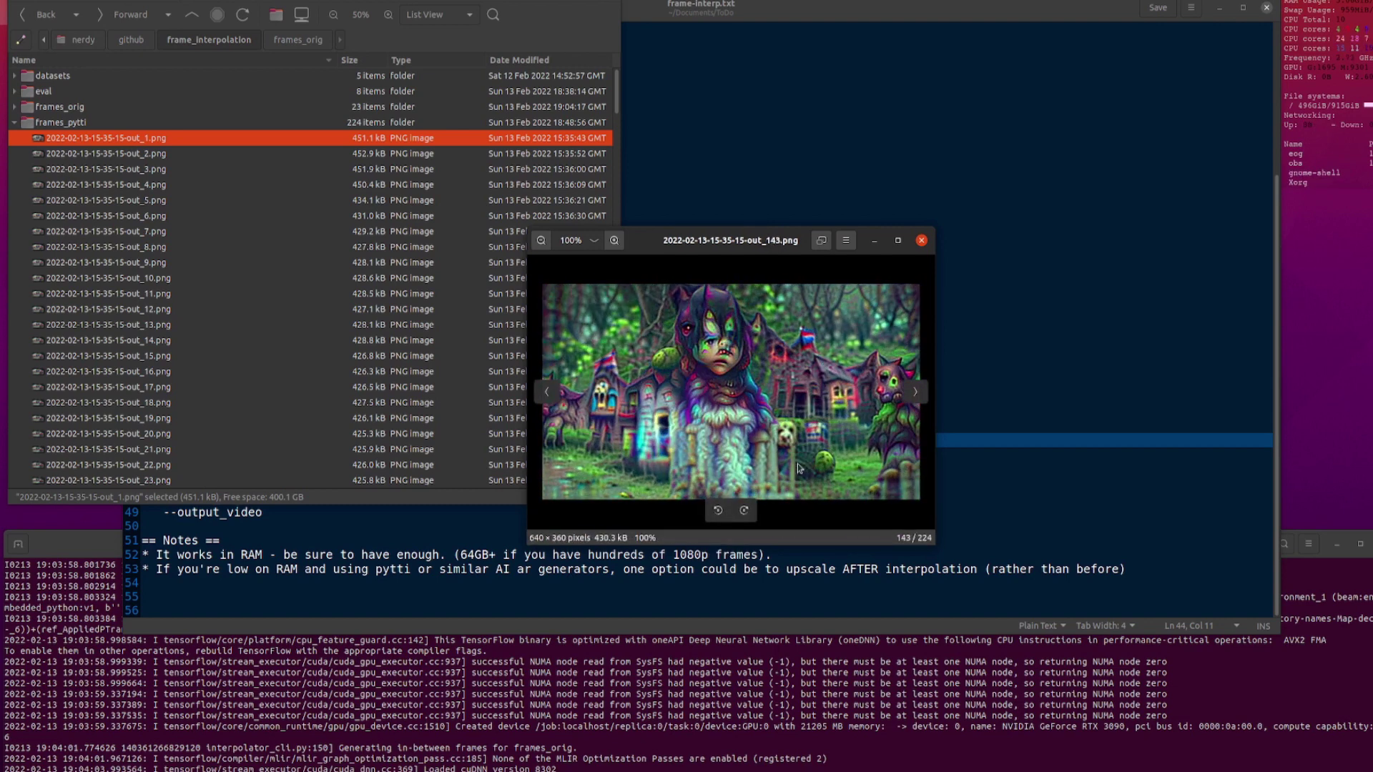
pyautogui.press('Escape')
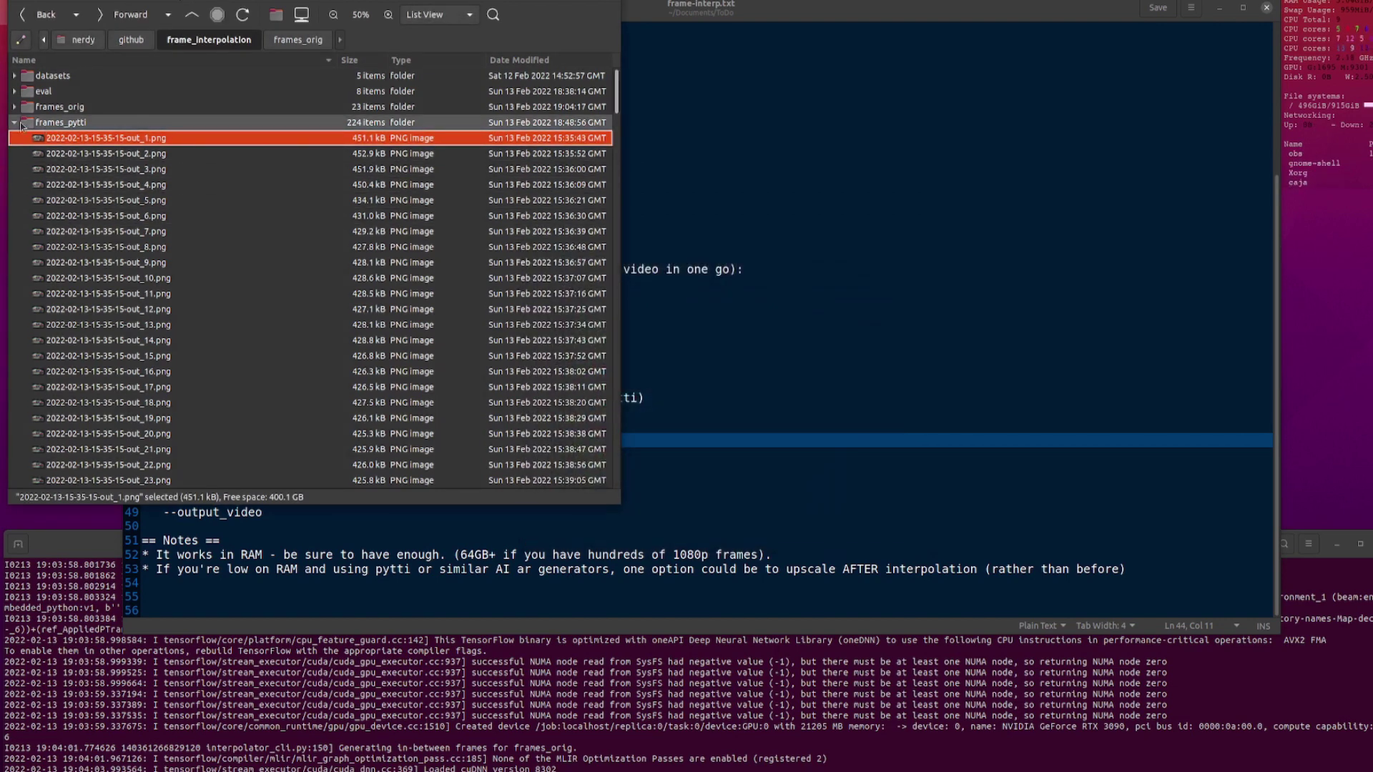
pyautogui.click(15, 123)
pyautogui.click(565, 554)
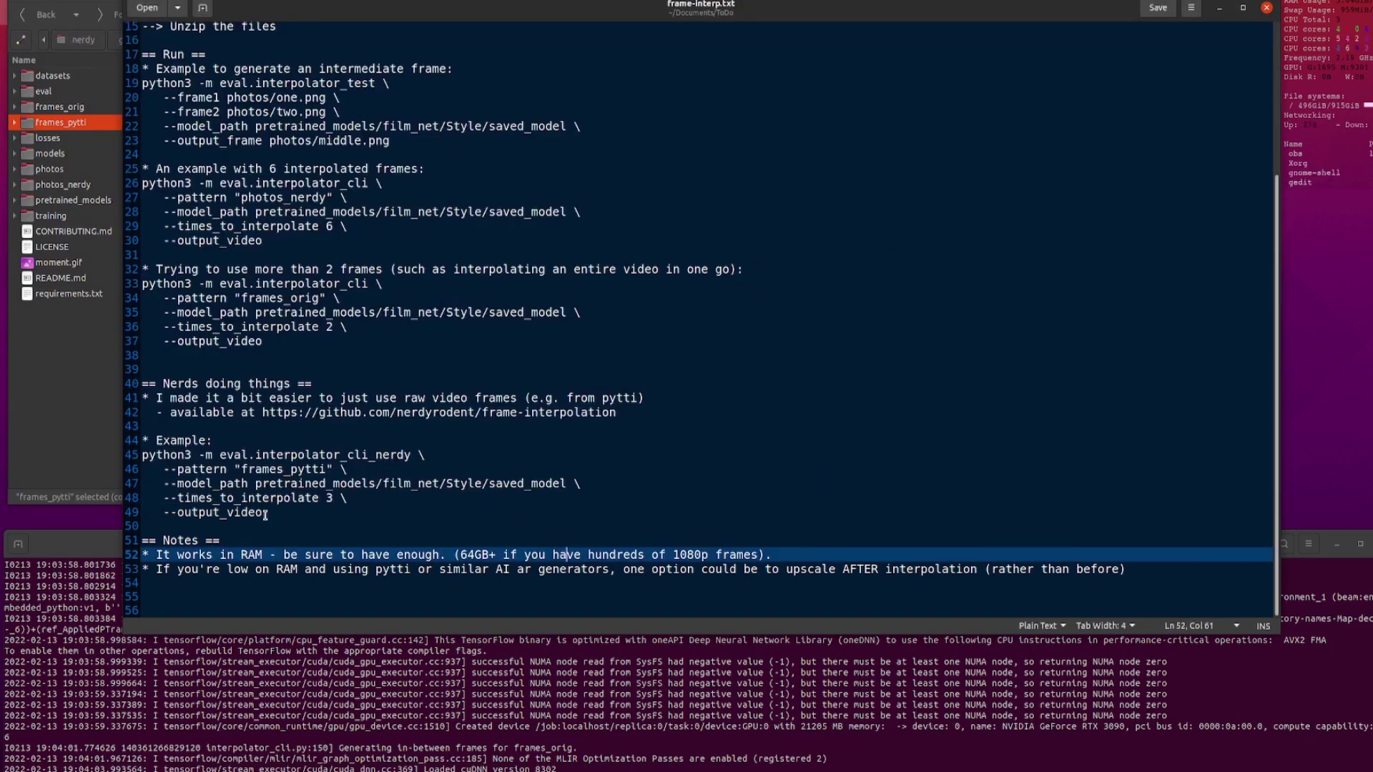
# - Copy notes lines 45–49 into the terminal to run interpolator_cli_nerdy on frames_pytti with times_to_interpolate 3
pyautogui.moveTo(262, 512); pyautogui.dragTo(138, 453)
pyautogui.rightClick(237, 453)
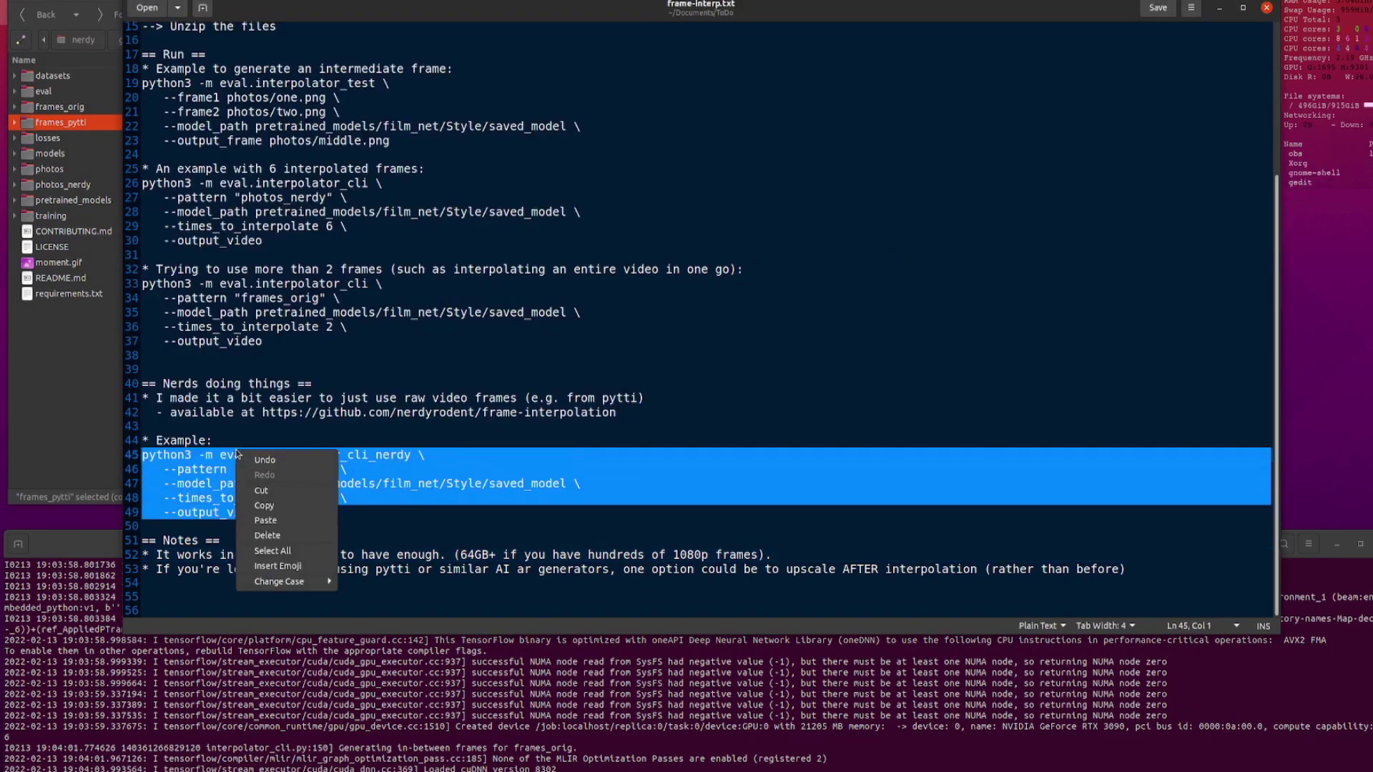
pyautogui.click(270, 505)
pyautogui.rightClick(588, 697)
pyautogui.click(629, 621)
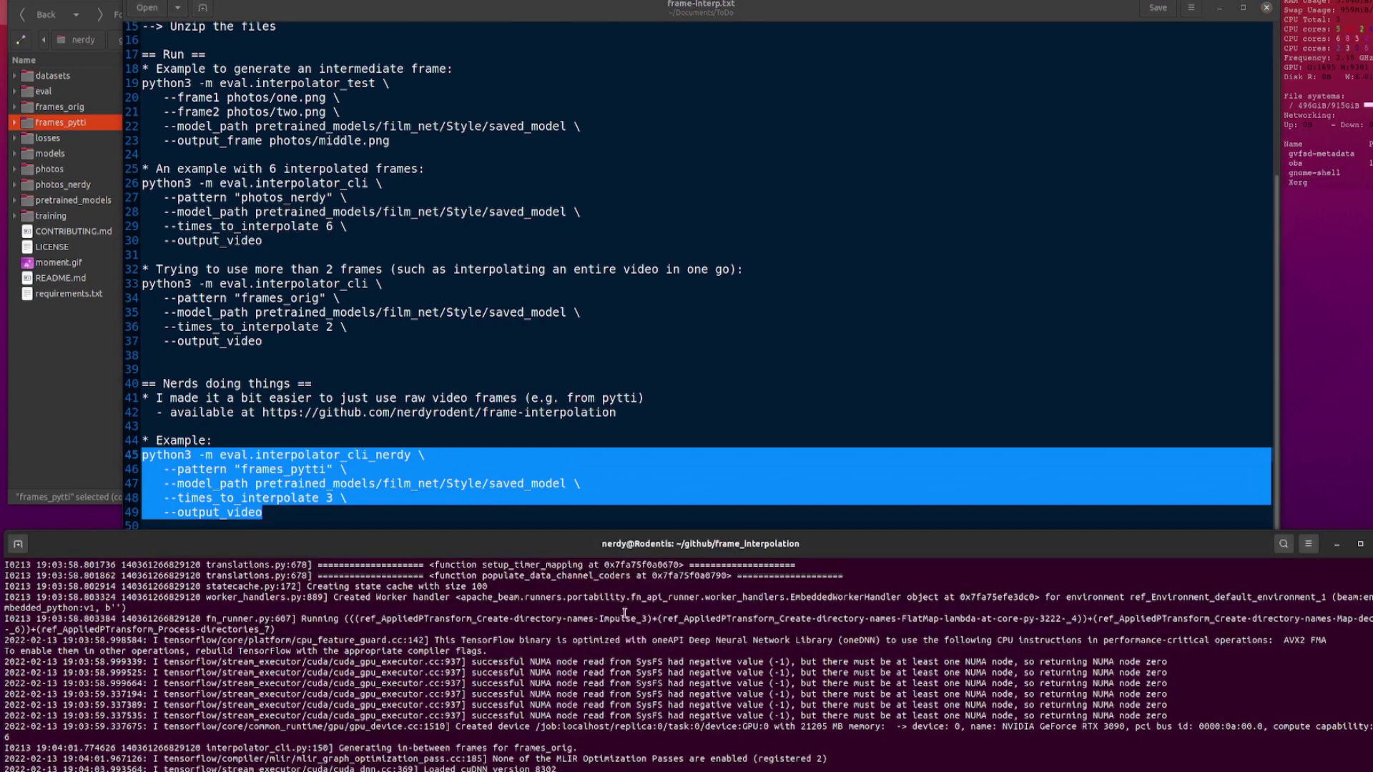
pyautogui.press('Return')
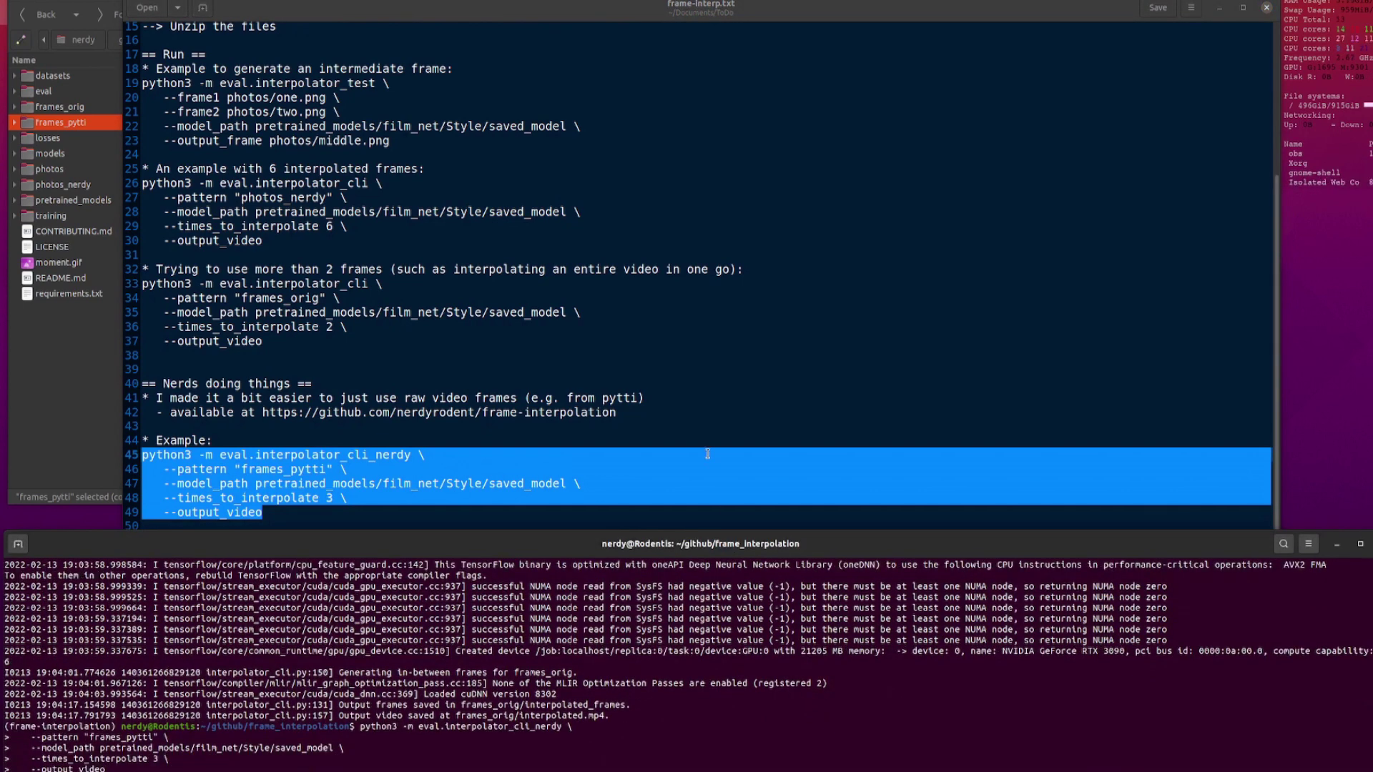
pyautogui.click(695, 357)
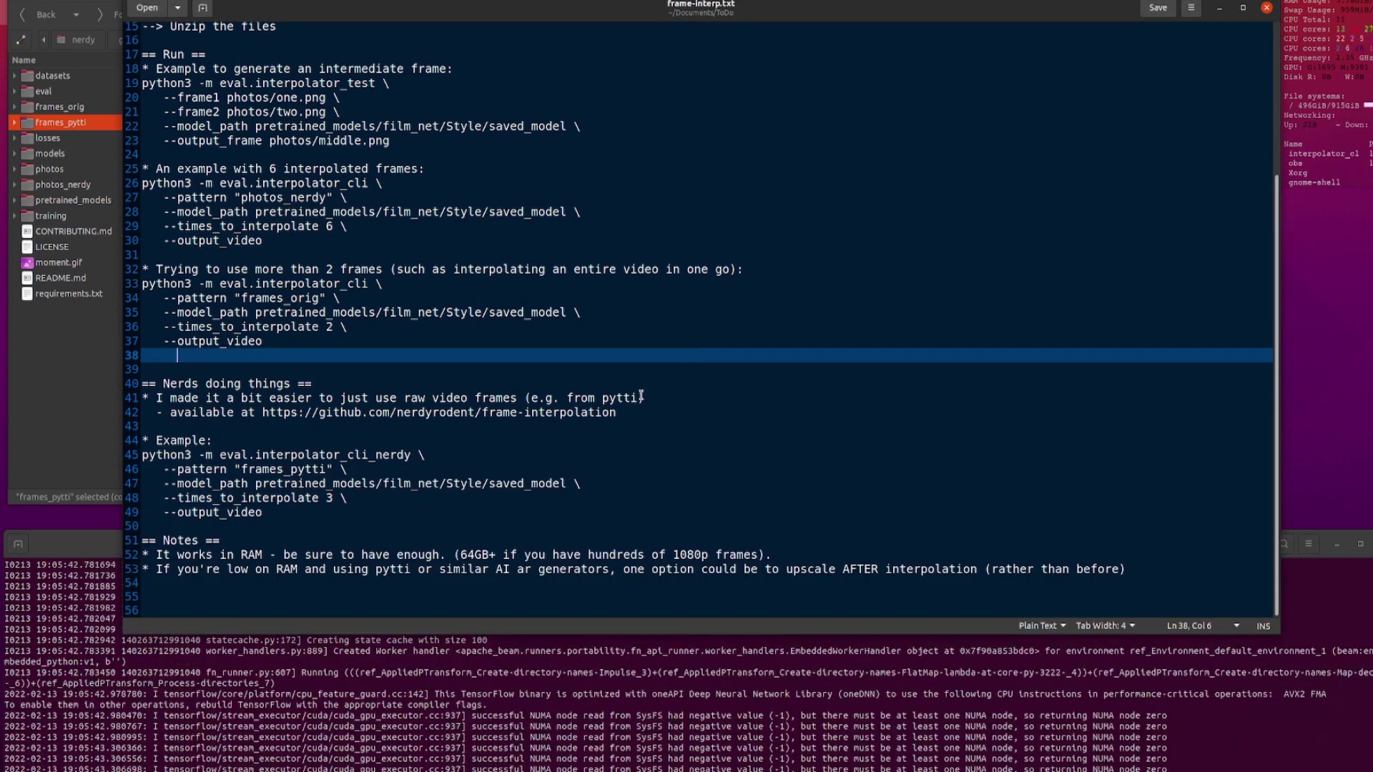